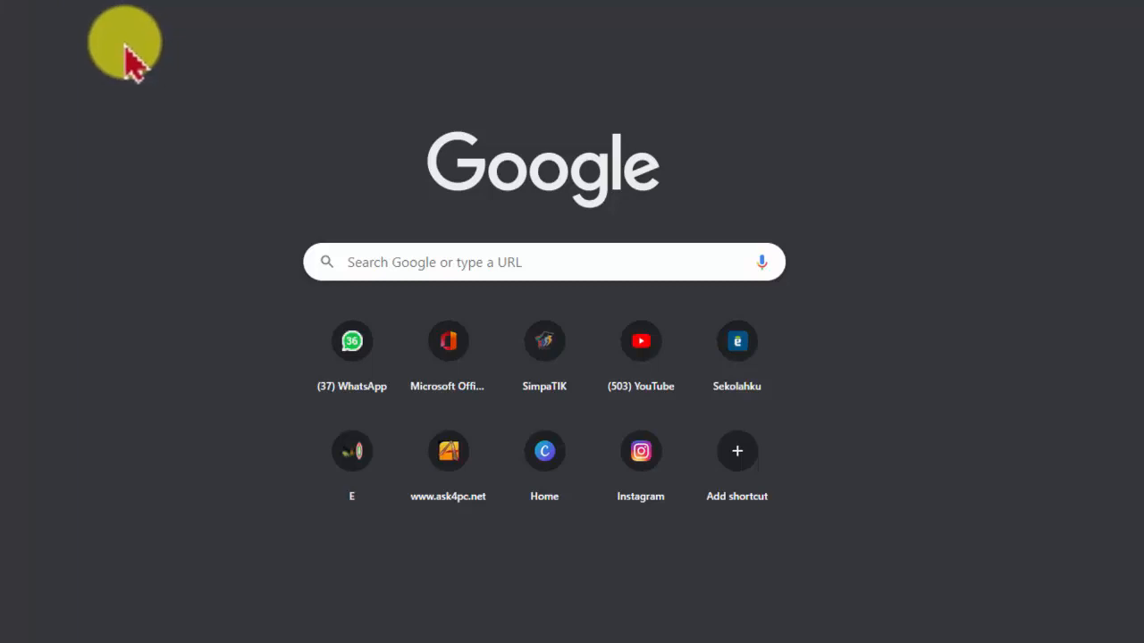
Open office.com in the browser
click(473, 120)
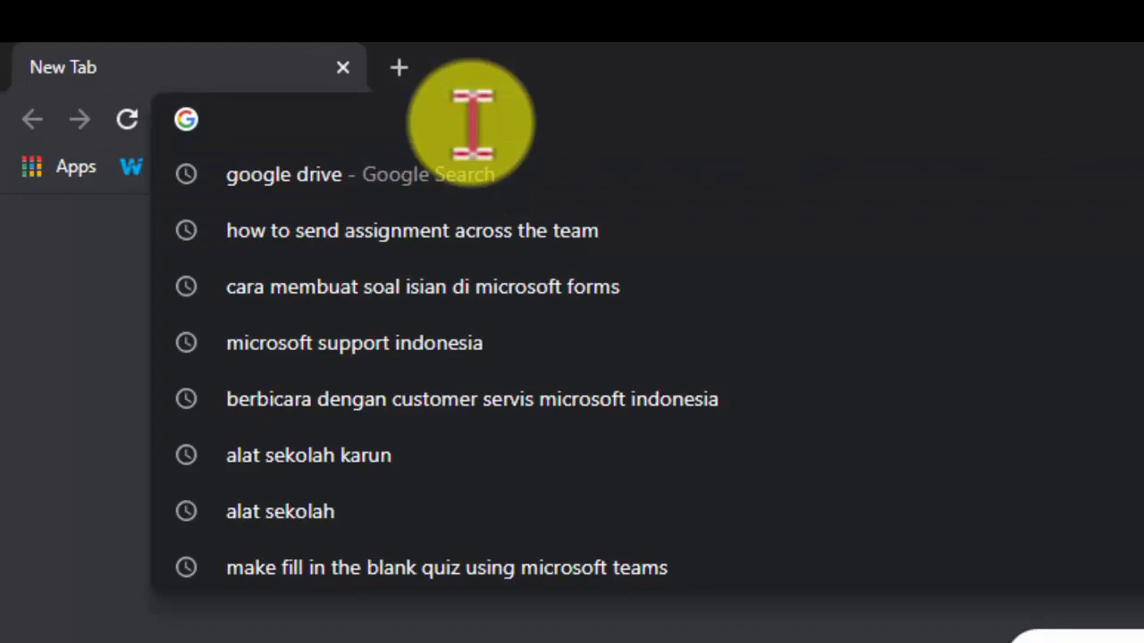
text(office)
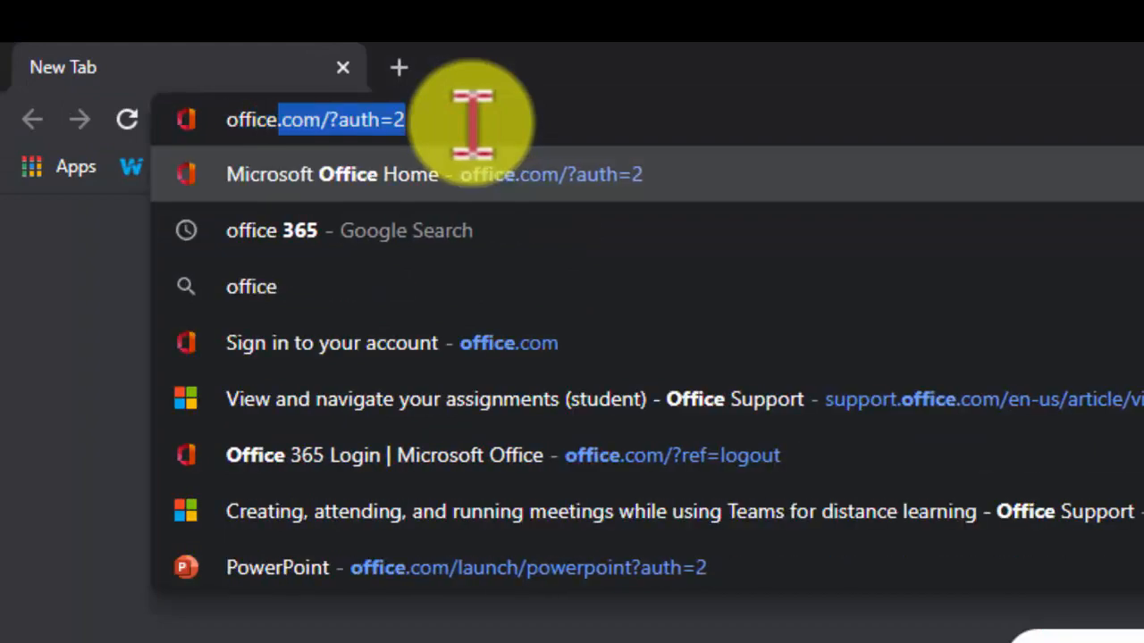
text(.com)
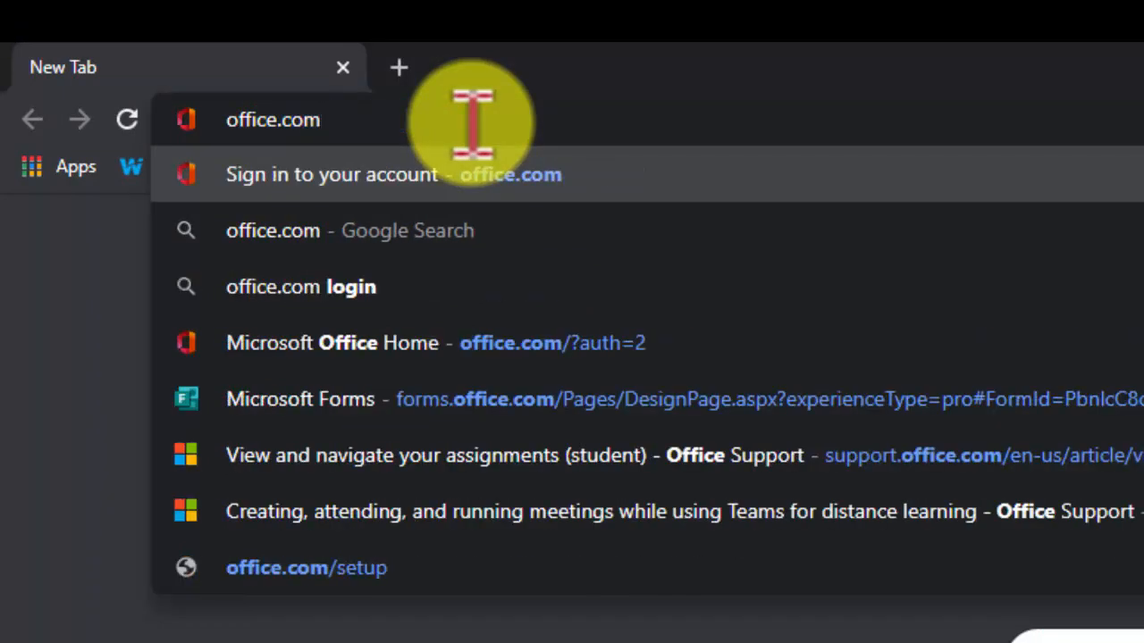
key(Return)
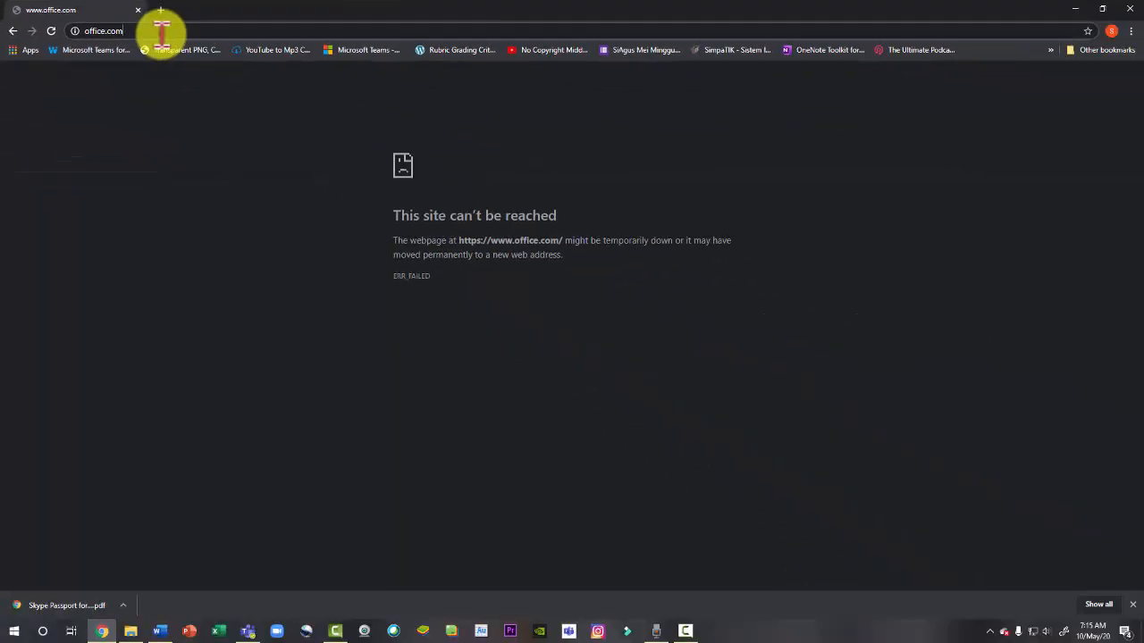
click(161, 34)
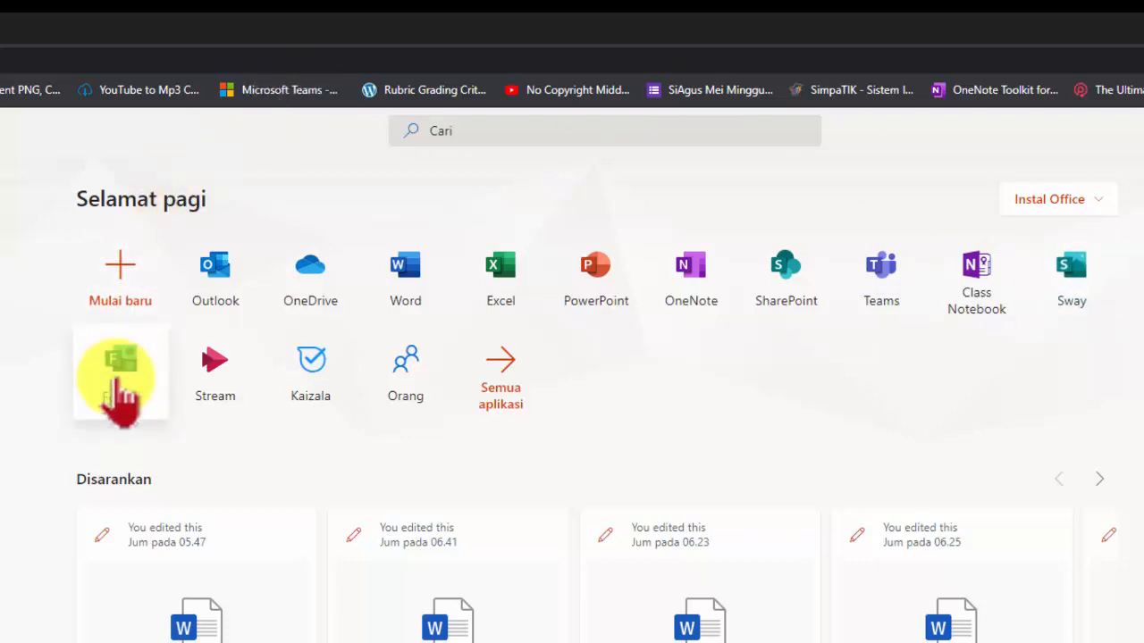
Open the Forms app from the Office home page and reload its page
click(128, 373)
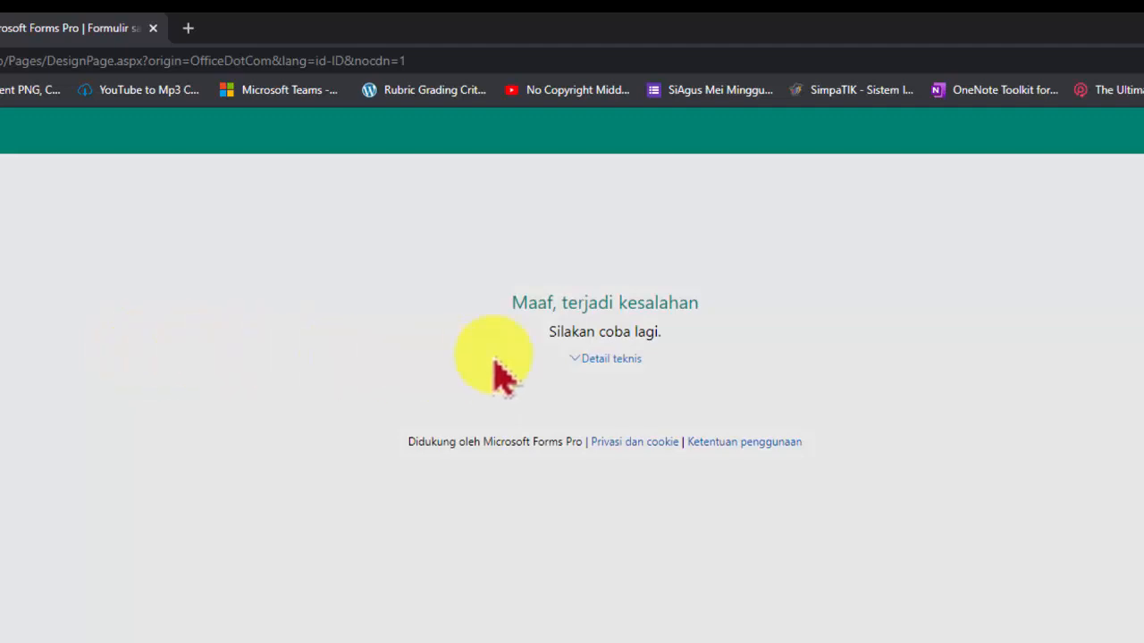
click(102, 61)
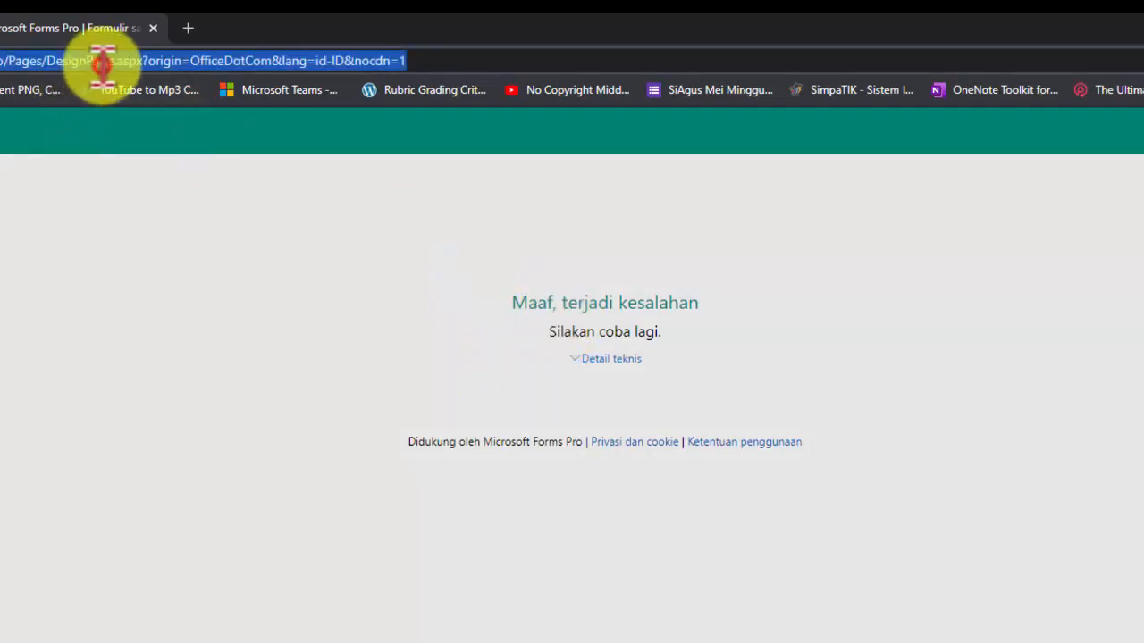
key(Return)
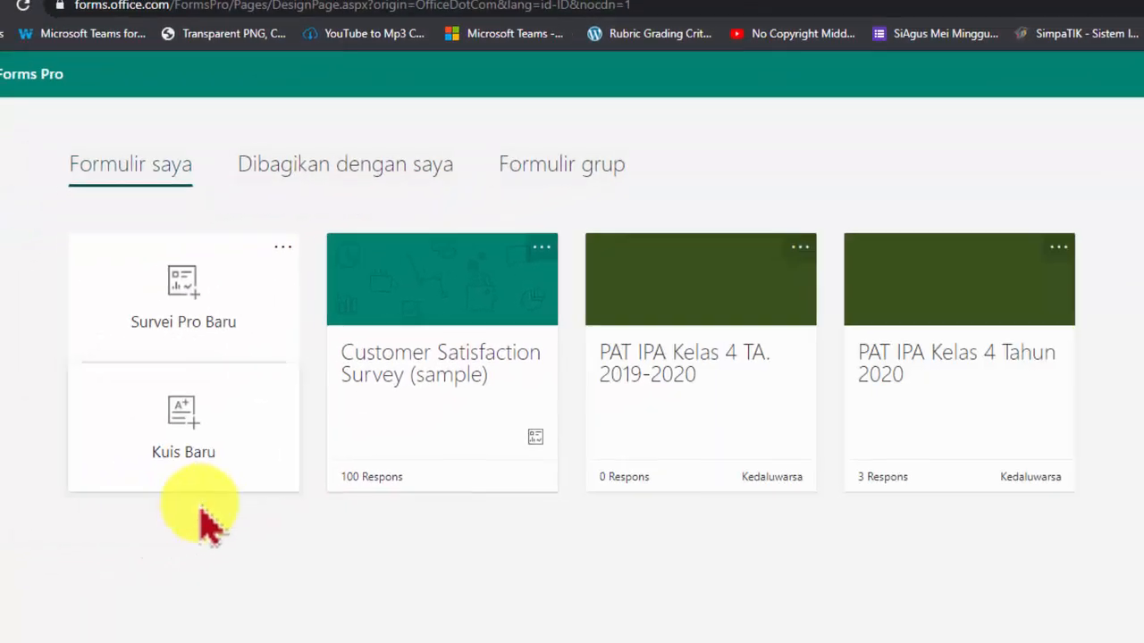
Create a new quiz and open it for editing
click(174, 439)
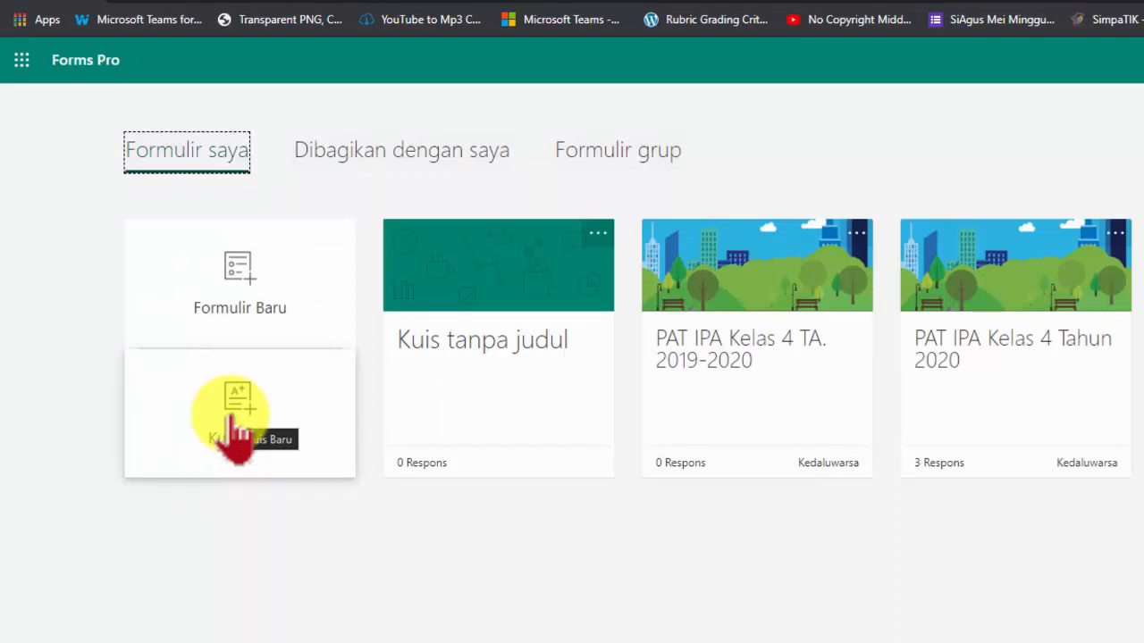
click(489, 266)
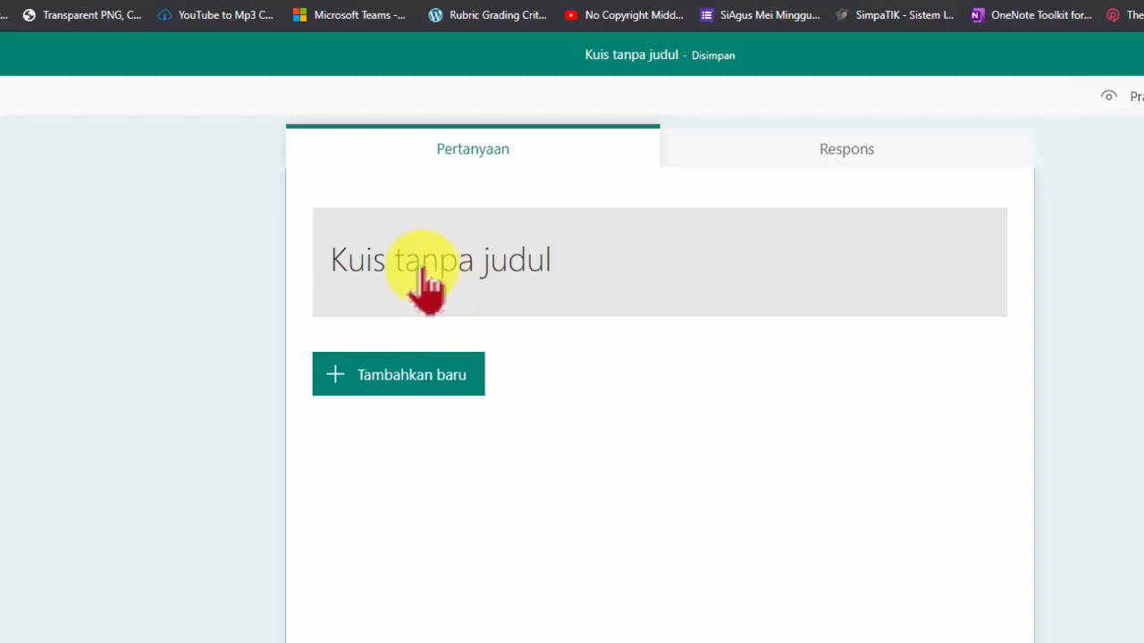
Rename the quiz title to PAT IPS-2 Kelas 4 TA. 2019-2020
click(383, 265)
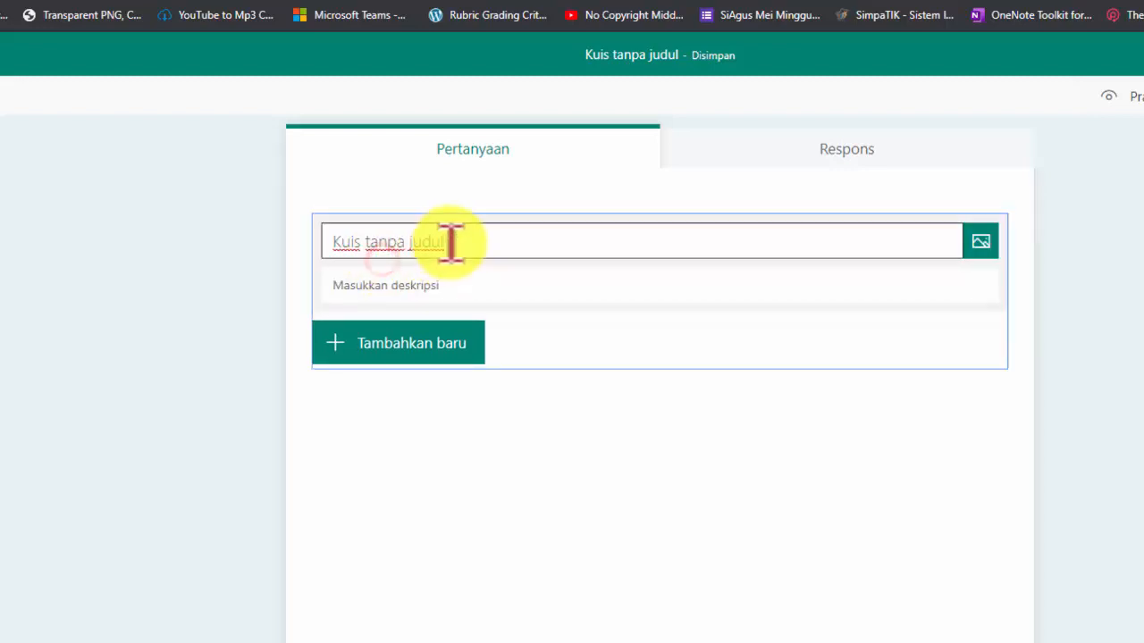
click(453, 243)
drag(453, 242, 413, 241)
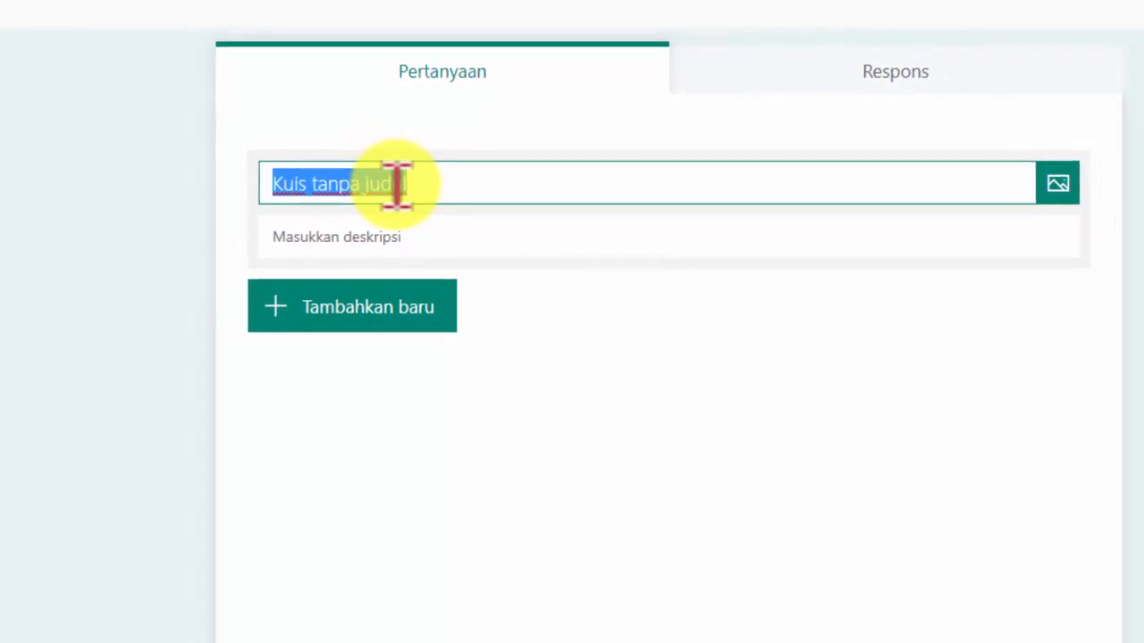
text(PAT )
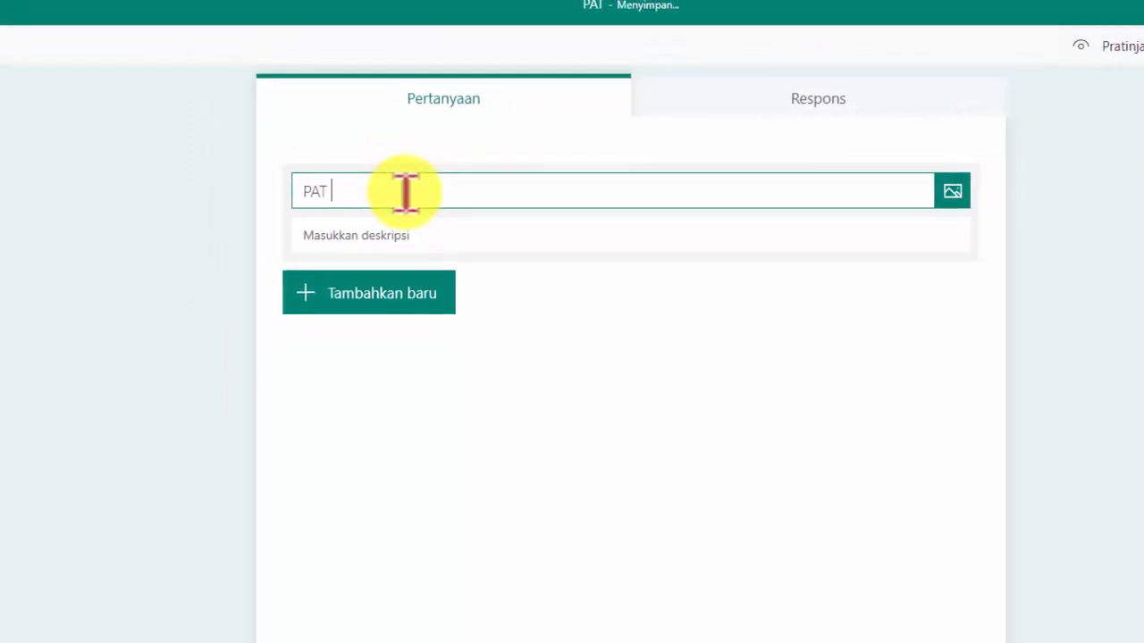
text(IPS)
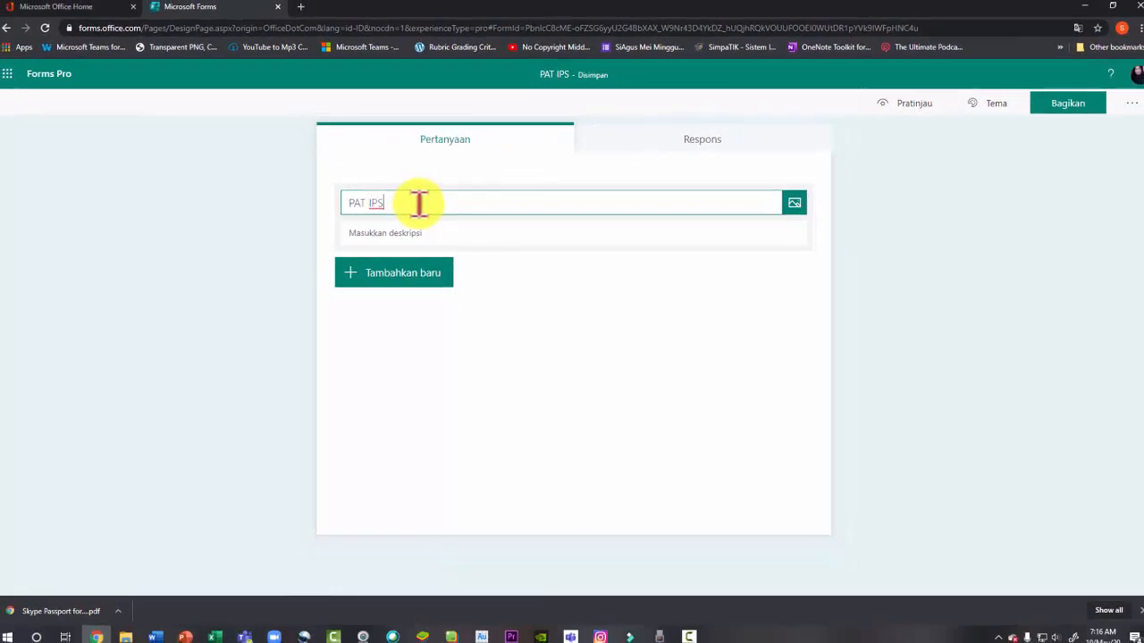
text(-2)
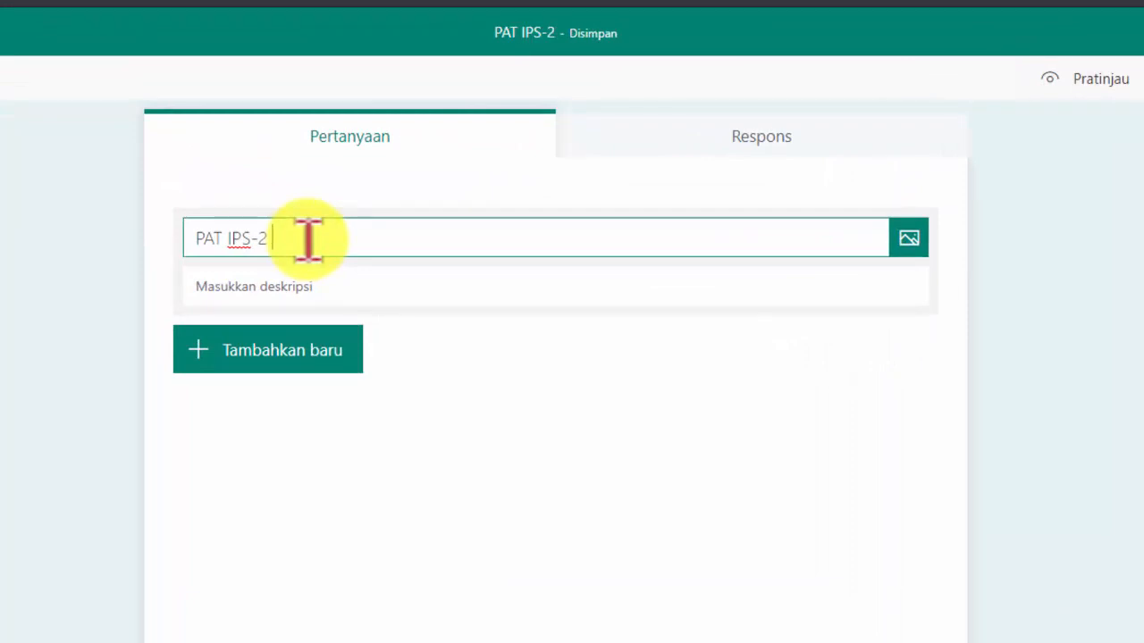
text(Kelas)
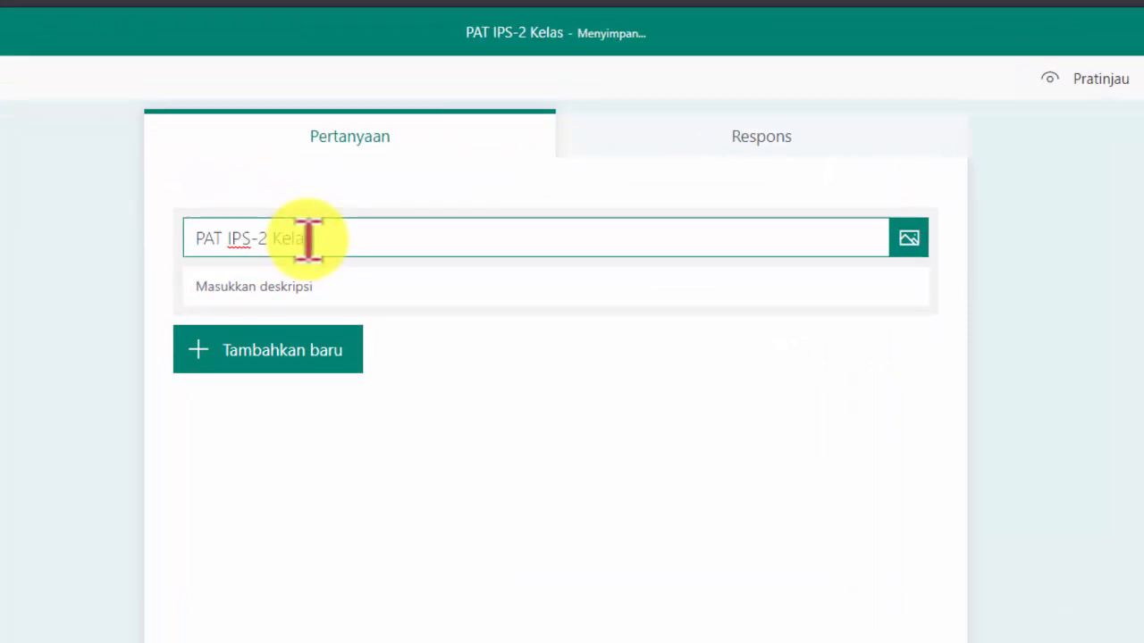
text( 4)
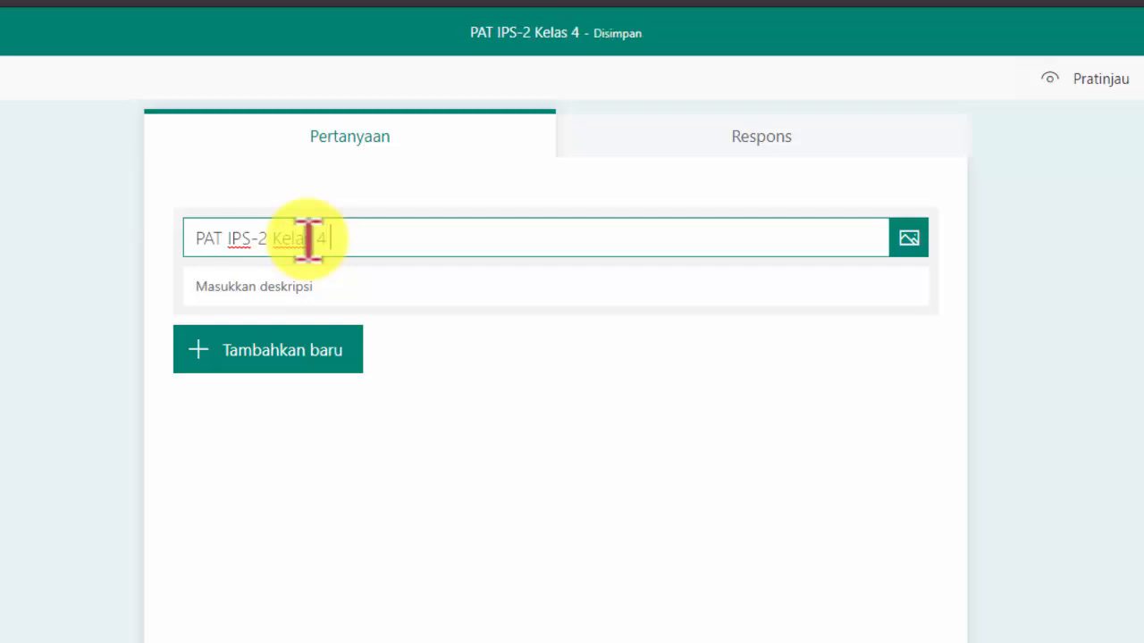
text( TA)
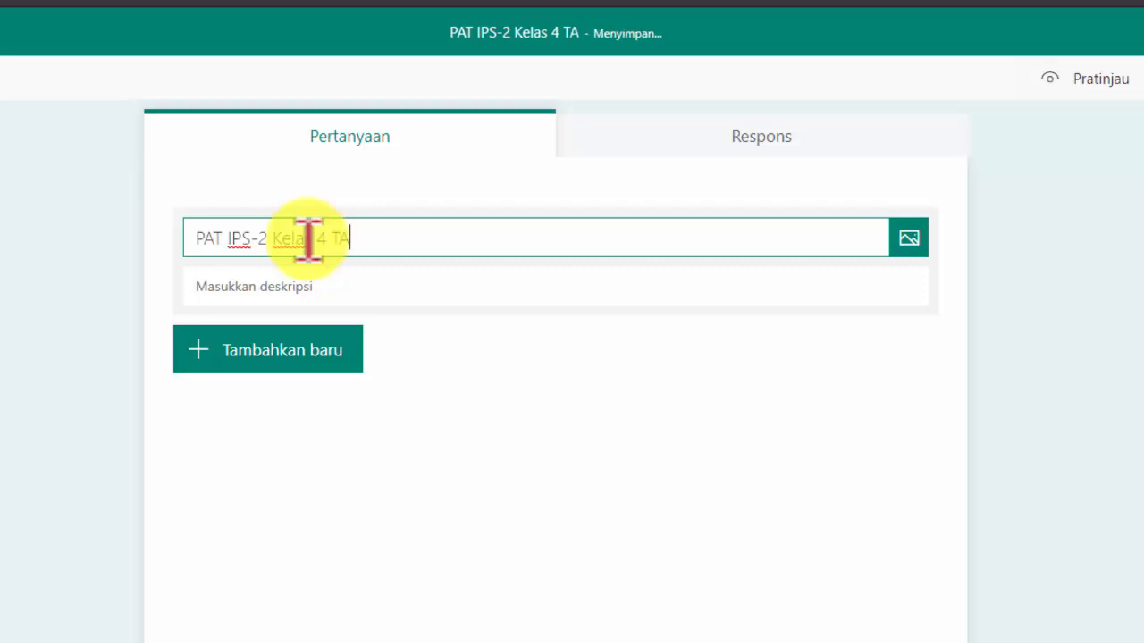
text(.)
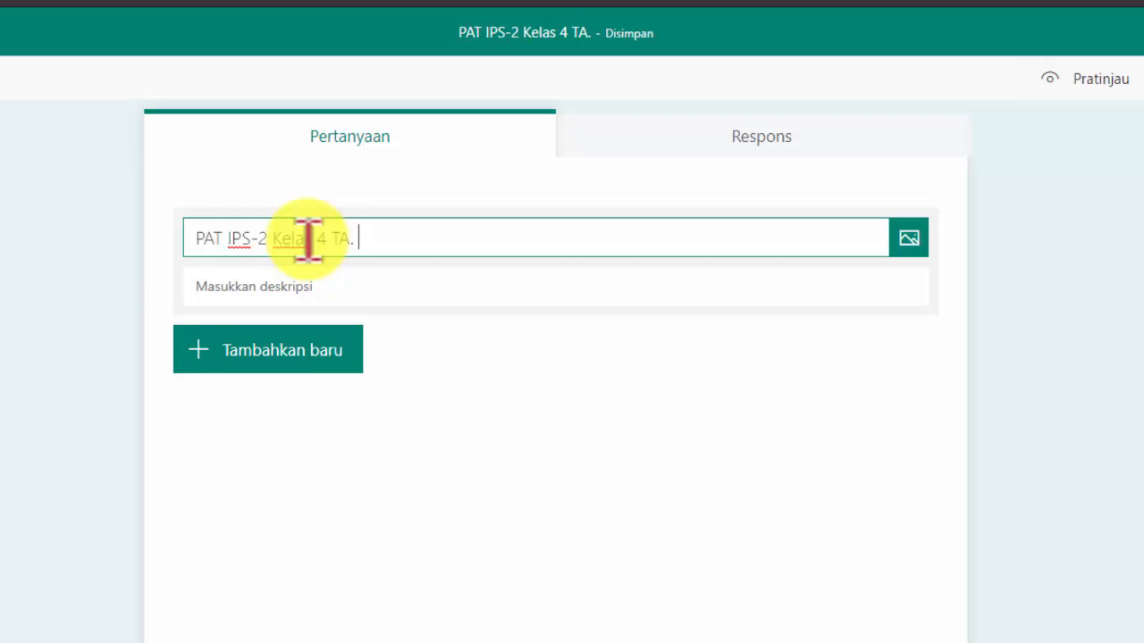
text(2019)
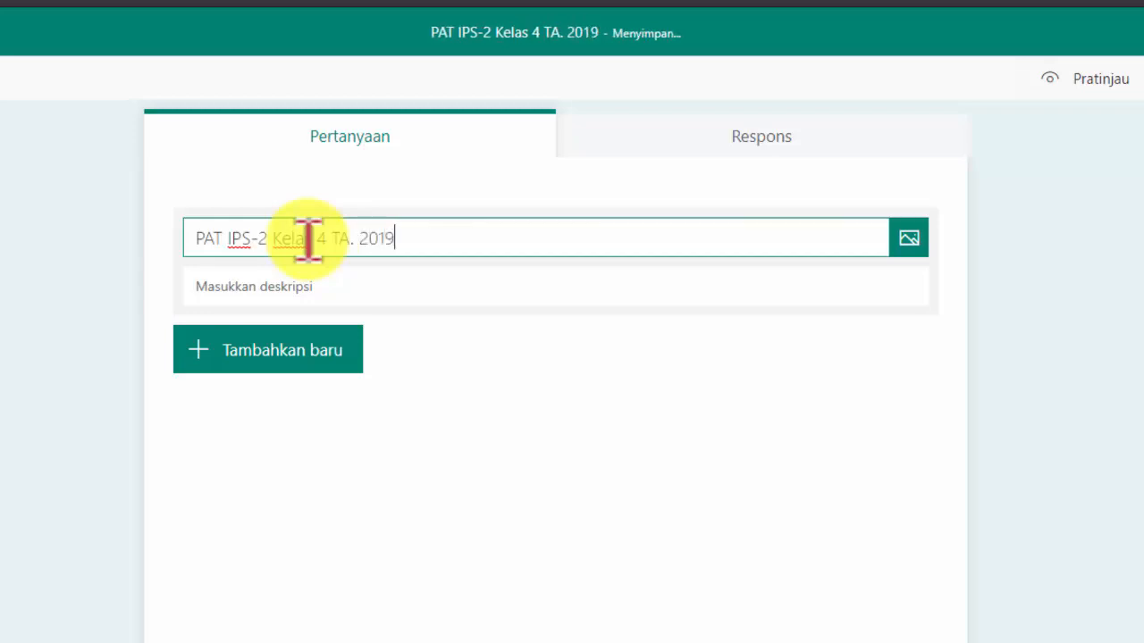
text(-)
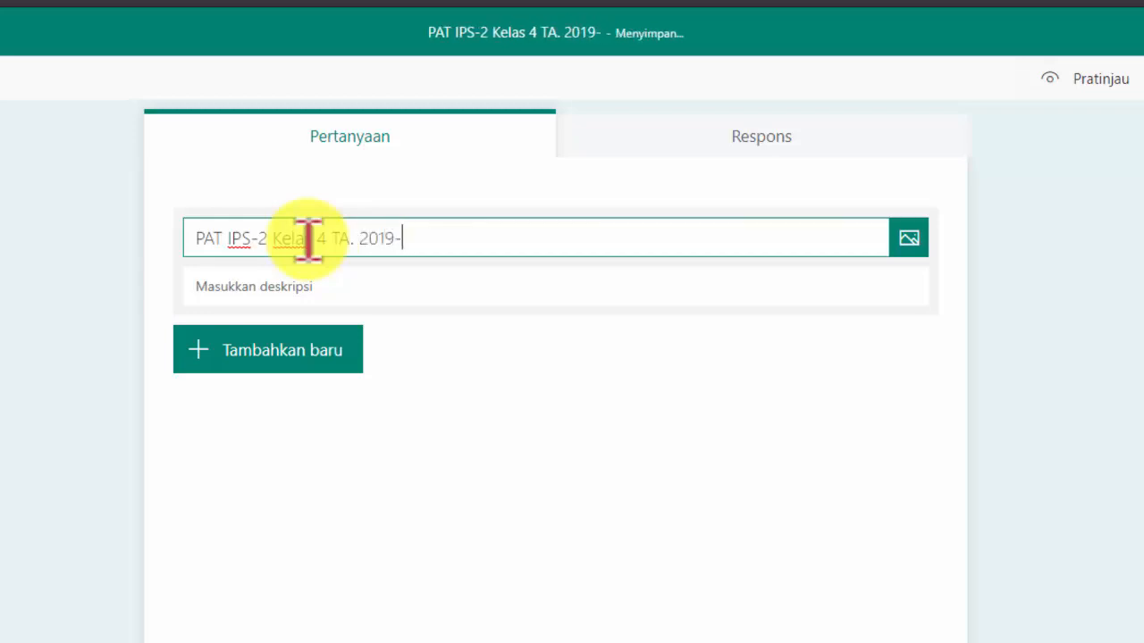
text(202)
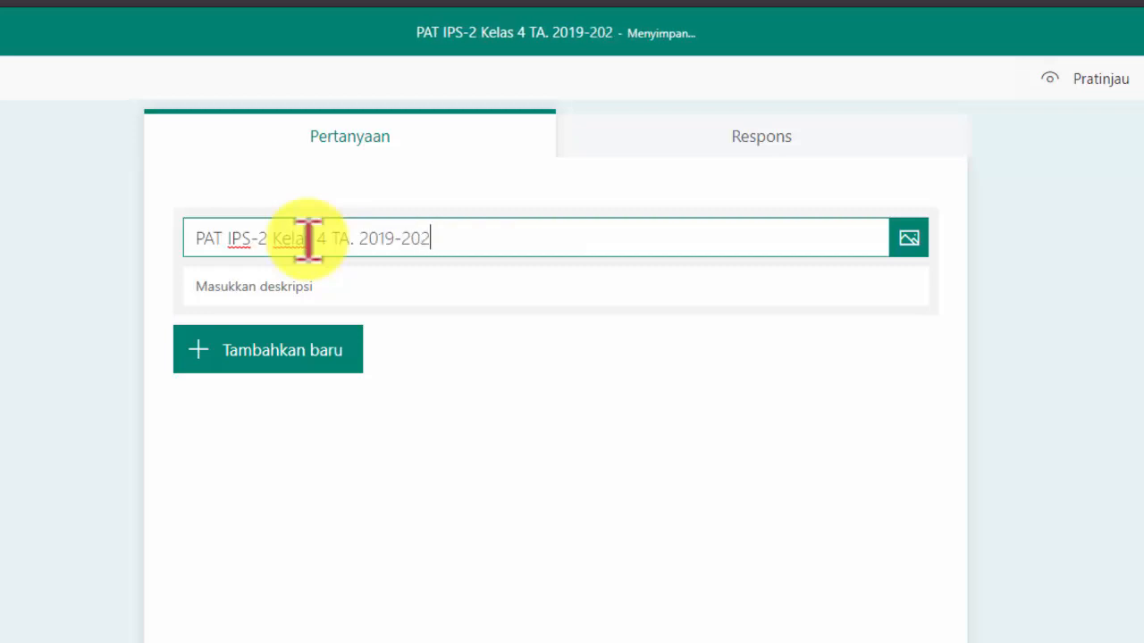
text(0)
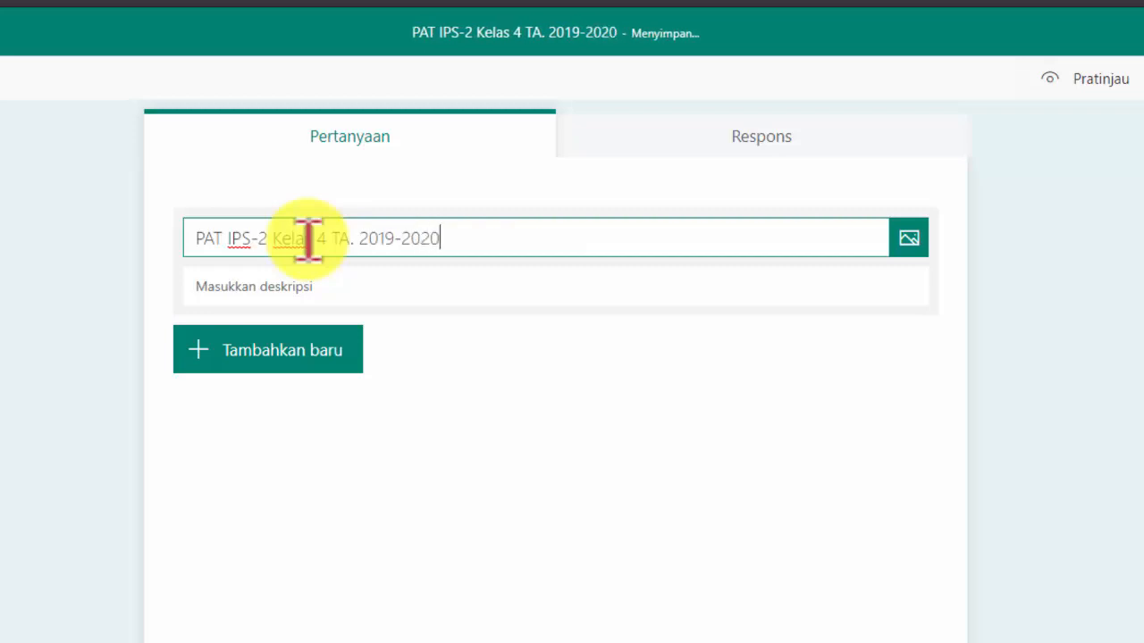
Upload the LOGO AL HIKMAH PNG image from DATA 1 (E:) > Logo SDH > Logo SDH as the title image
click(908, 240)
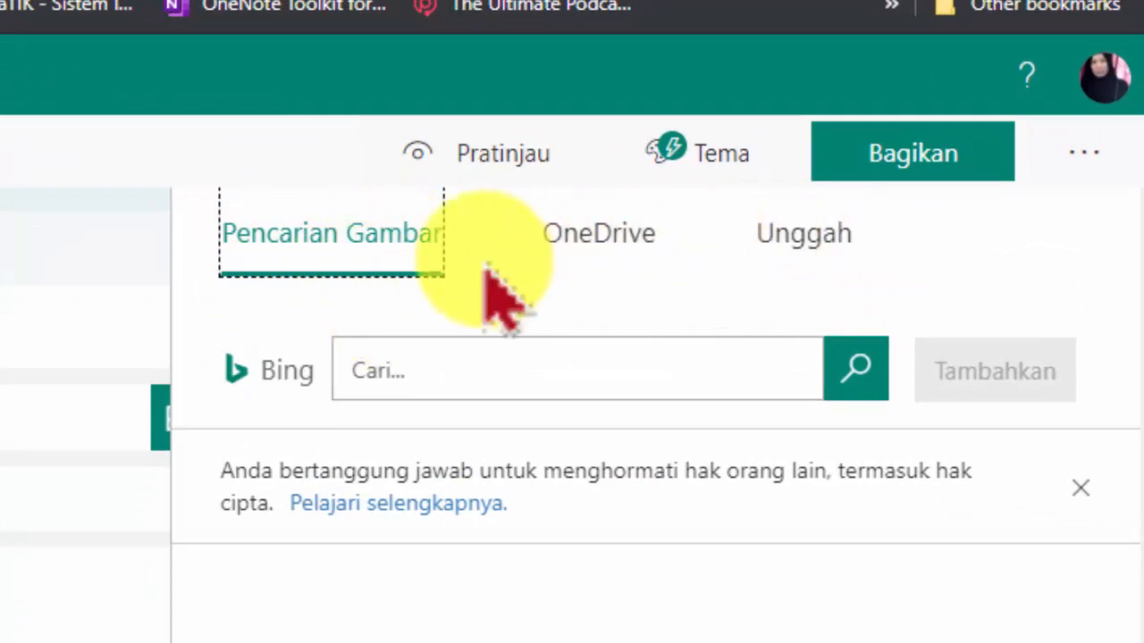
click(356, 368)
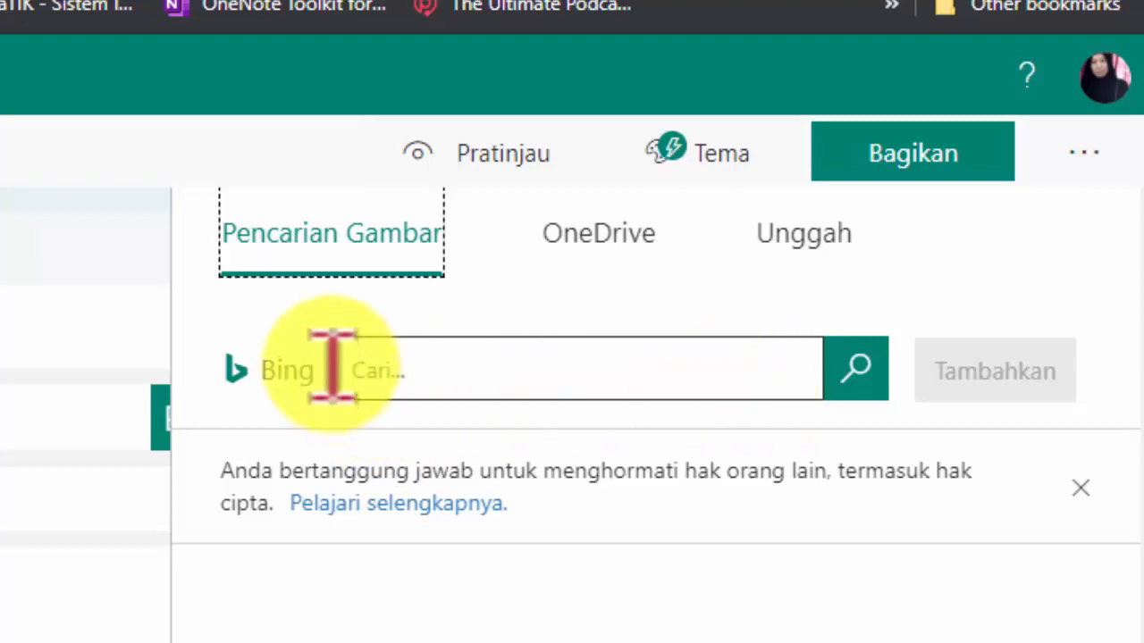
click(804, 237)
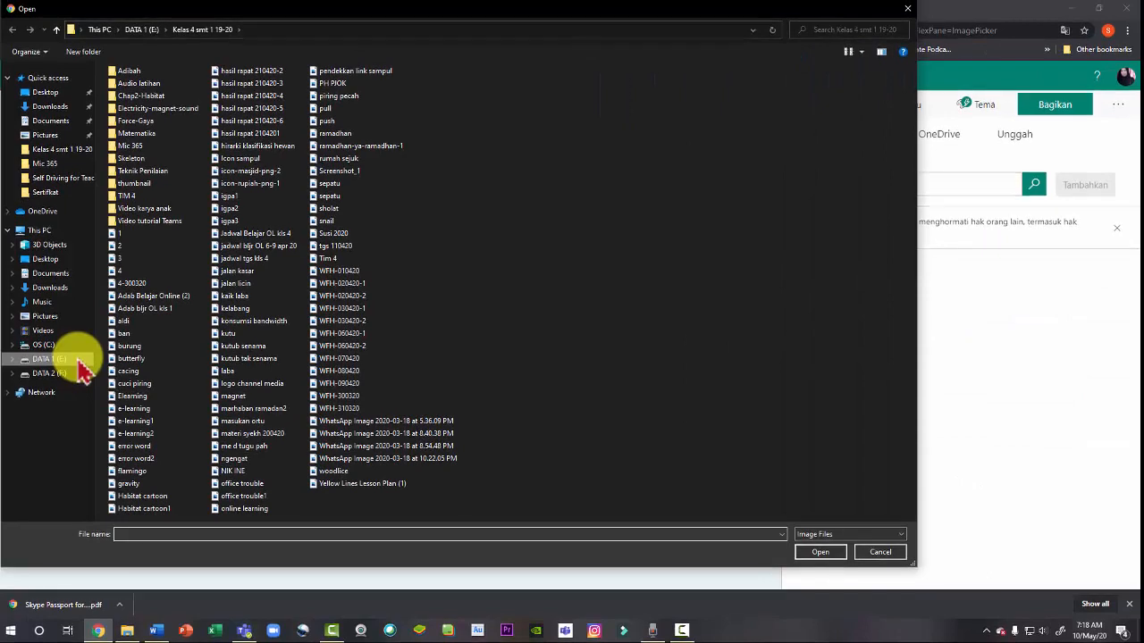
click(78, 360)
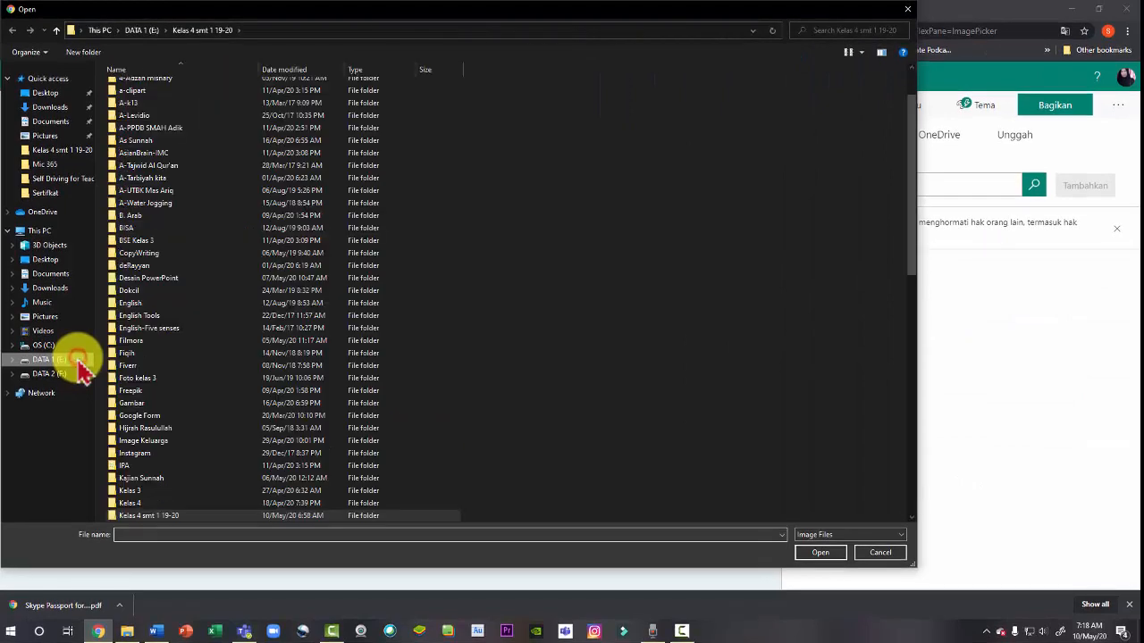
scroll(199, 425, down, 3)
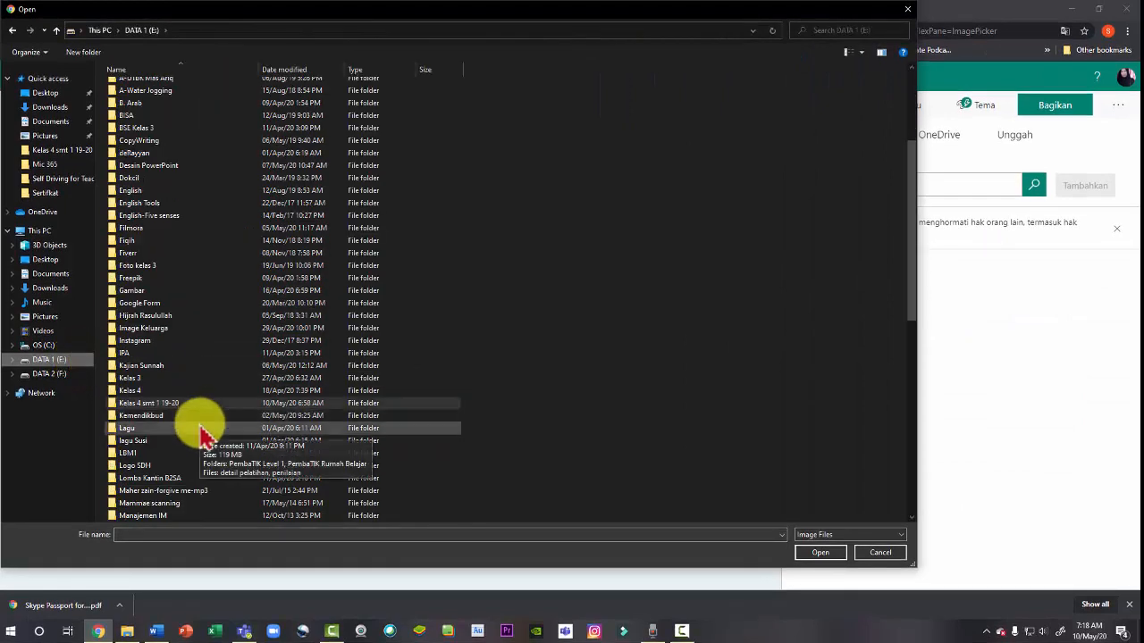
scroll(199, 429, down, 1)
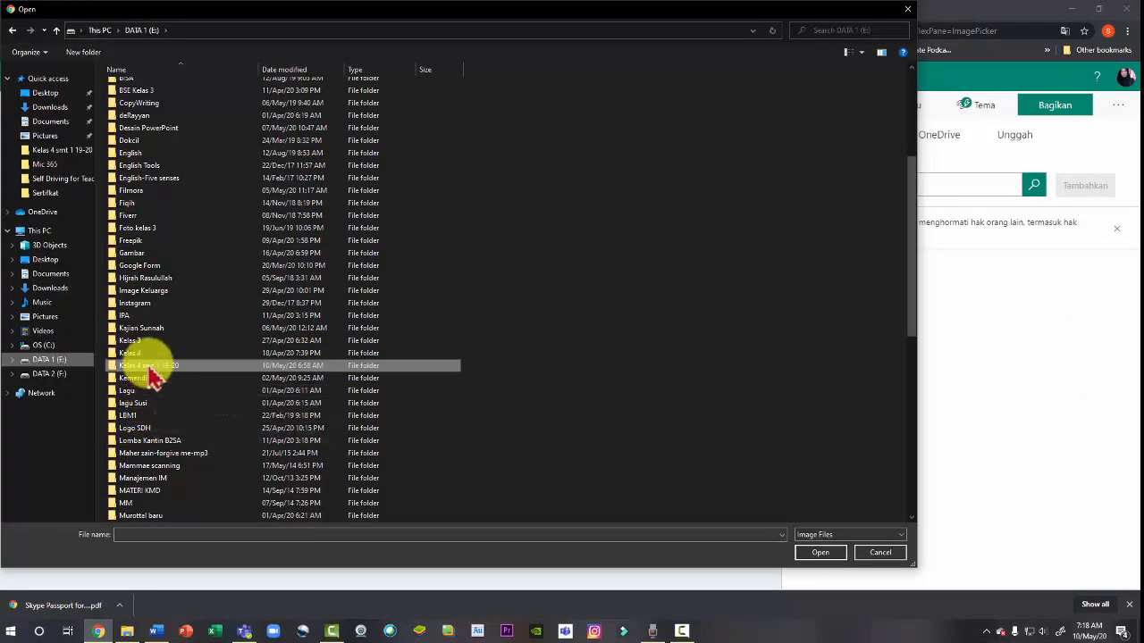
double_click(163, 430)
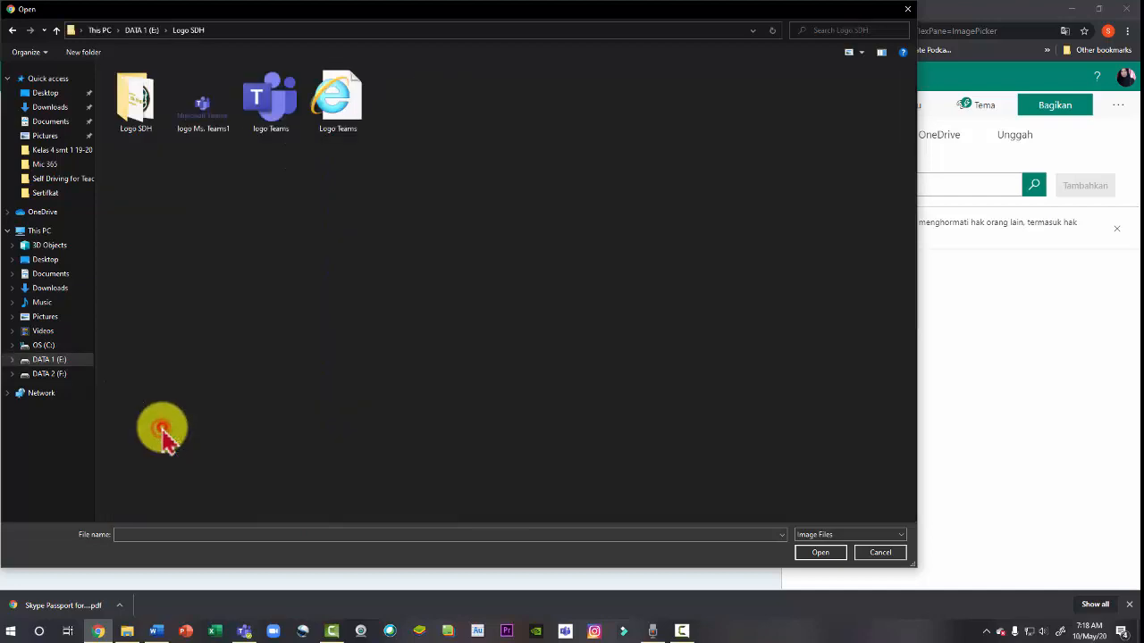
double_click(136, 116)
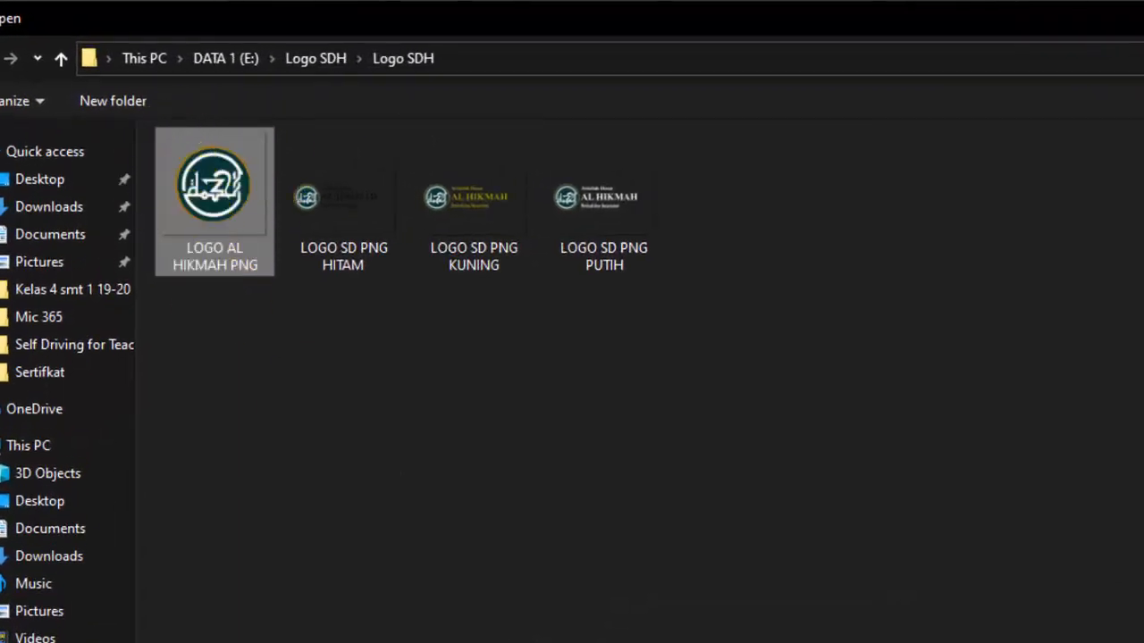
key(Return)
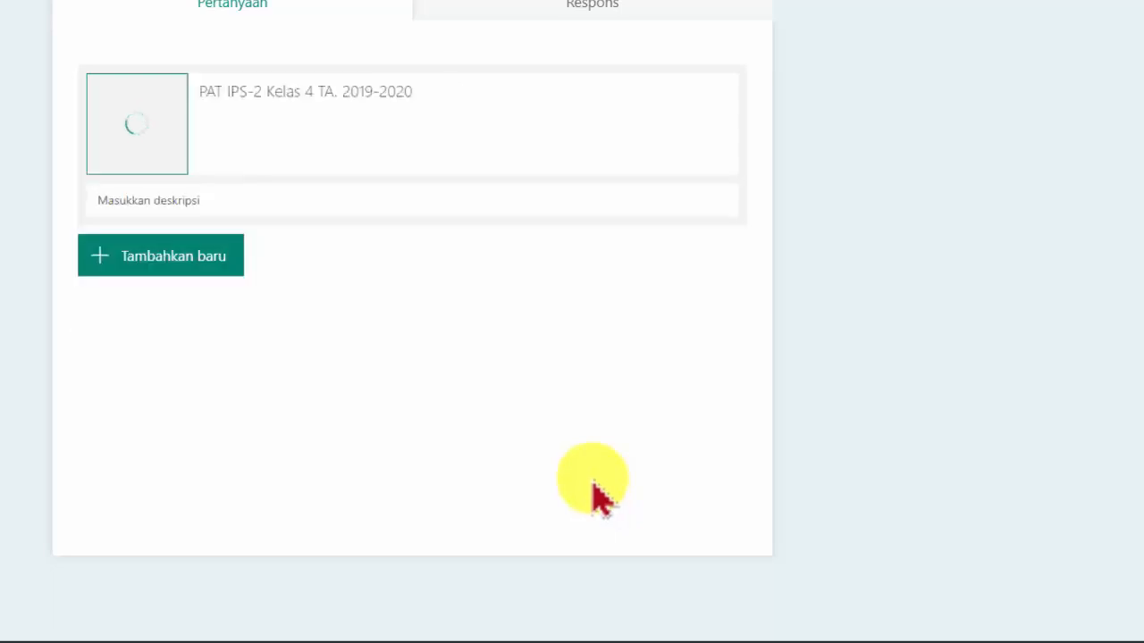
click(288, 127)
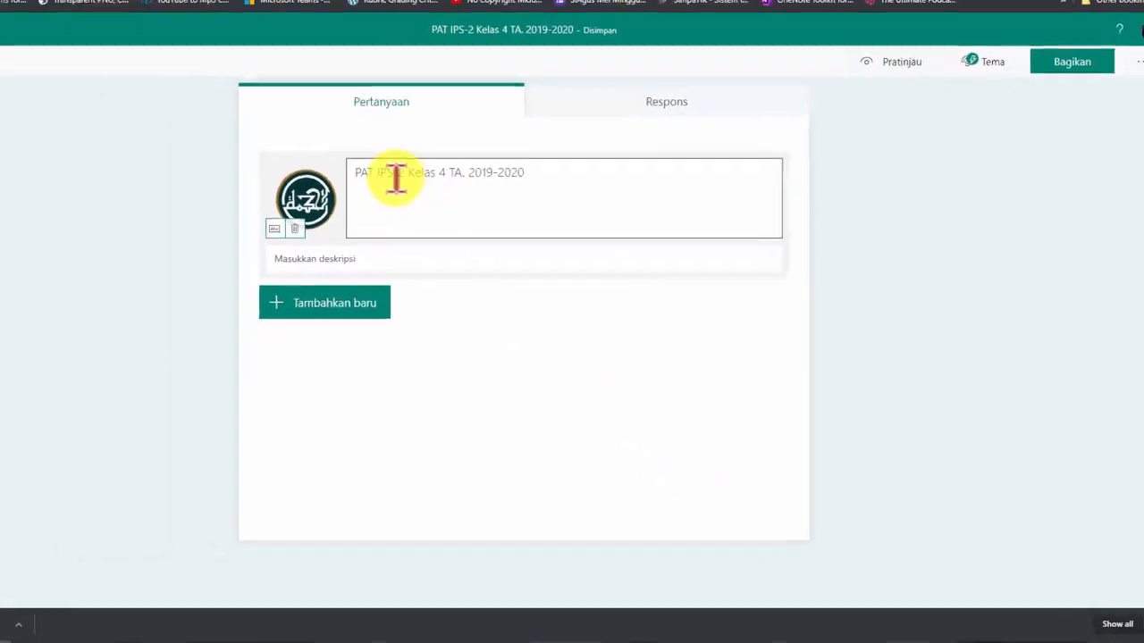
triple_click(248, 98)
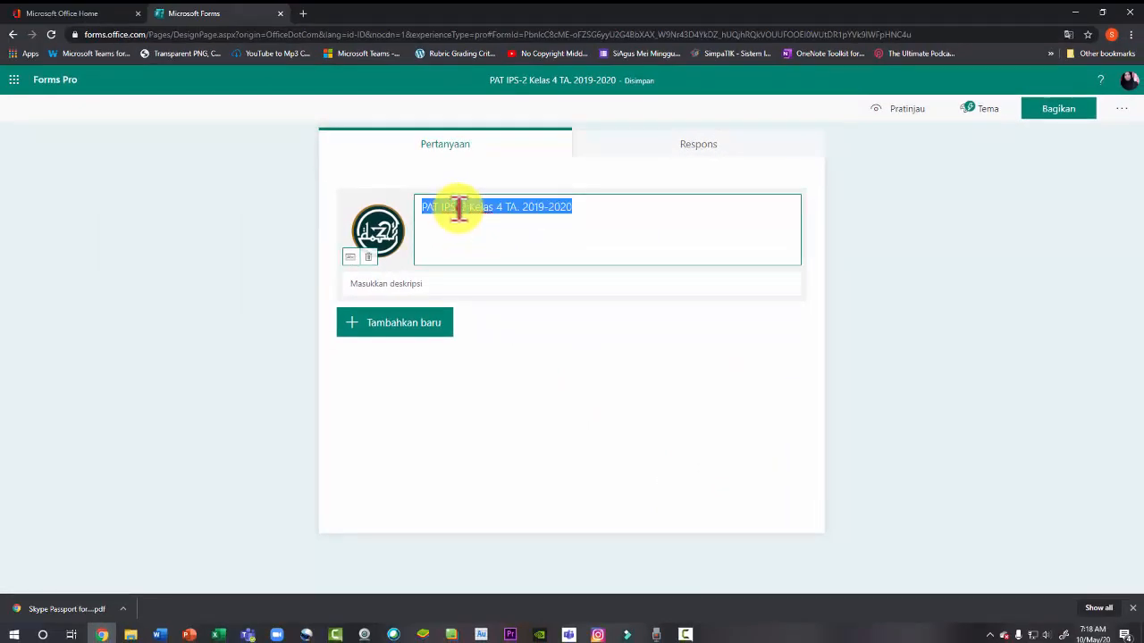
click(467, 207)
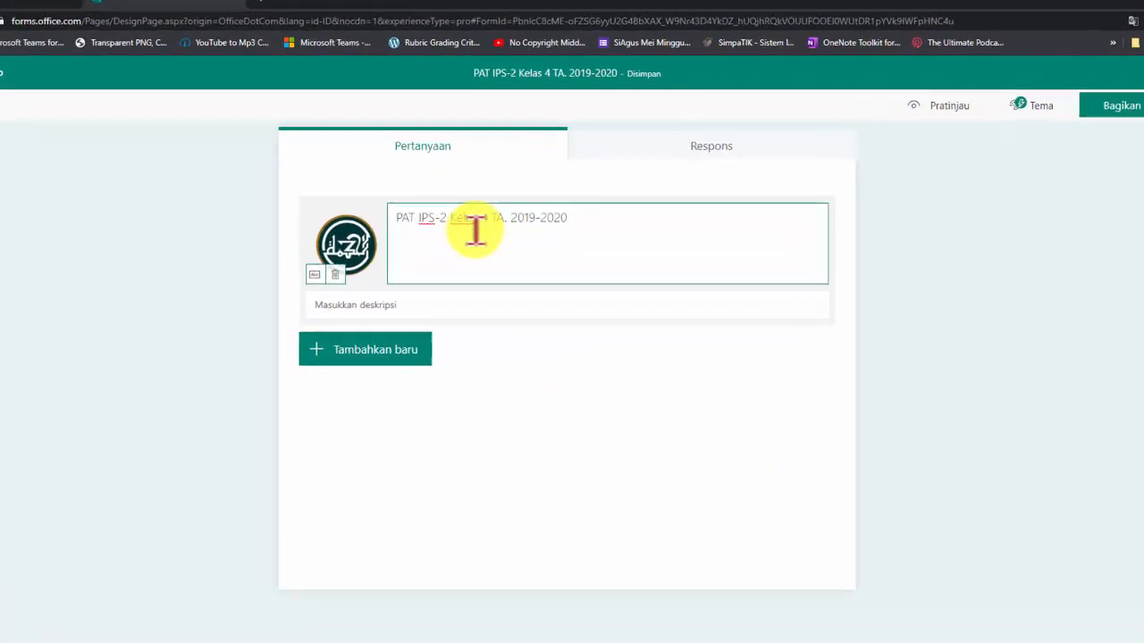
Remove the "-2" from the quiz title so it reads PAT IPS Kelas 4 TA. 2019-2020
key(Delete)
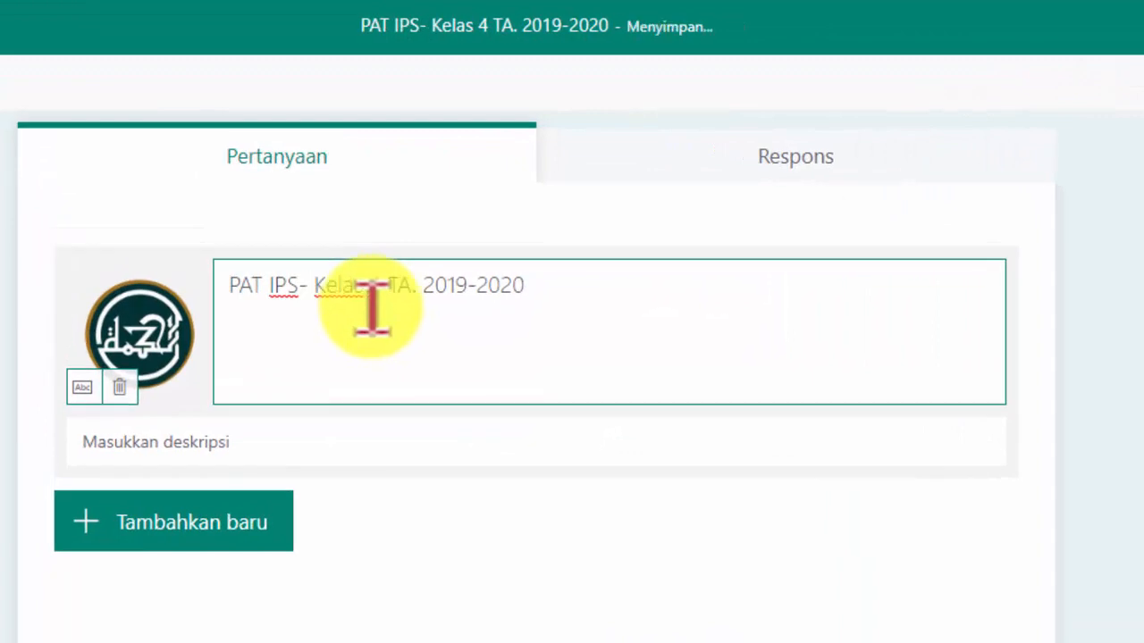
key(BackSpace)
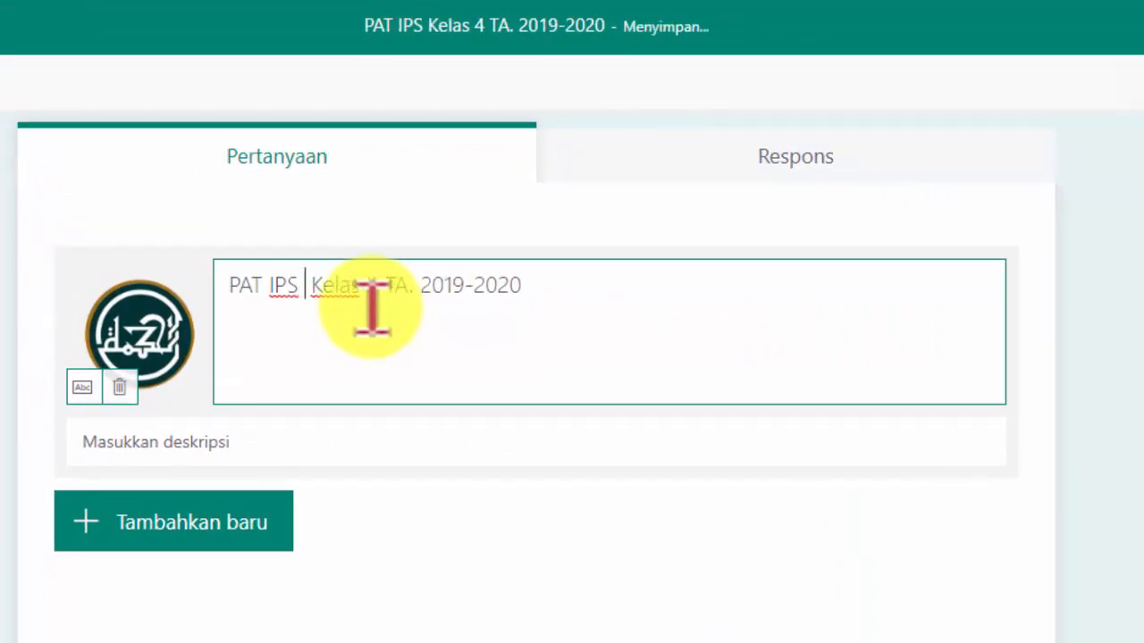
key(BackSpace)
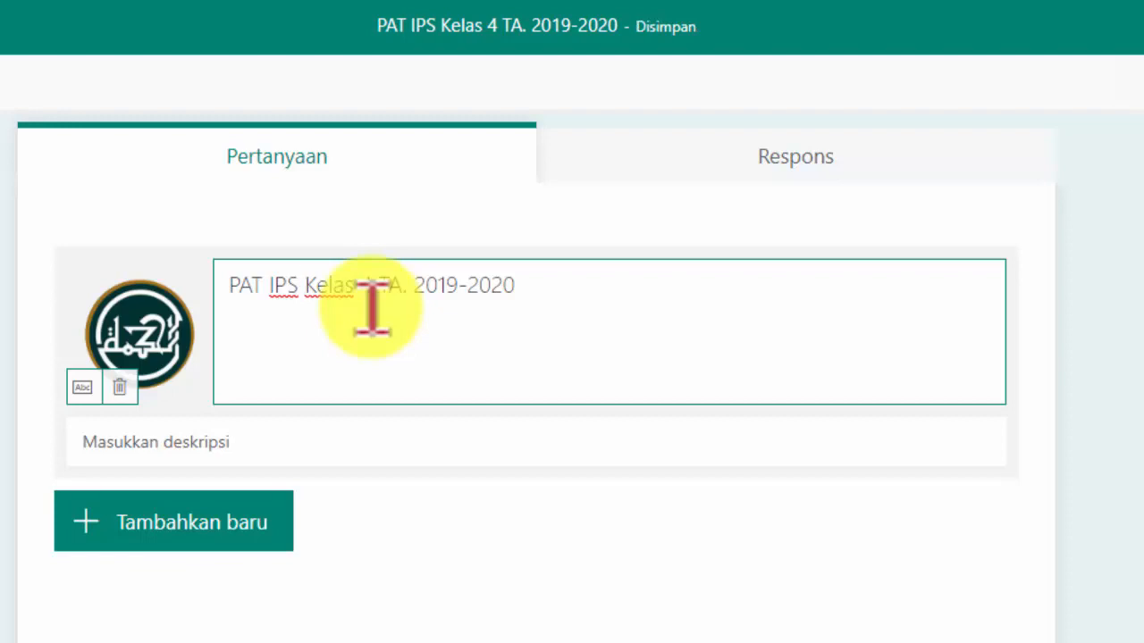
click(543, 564)
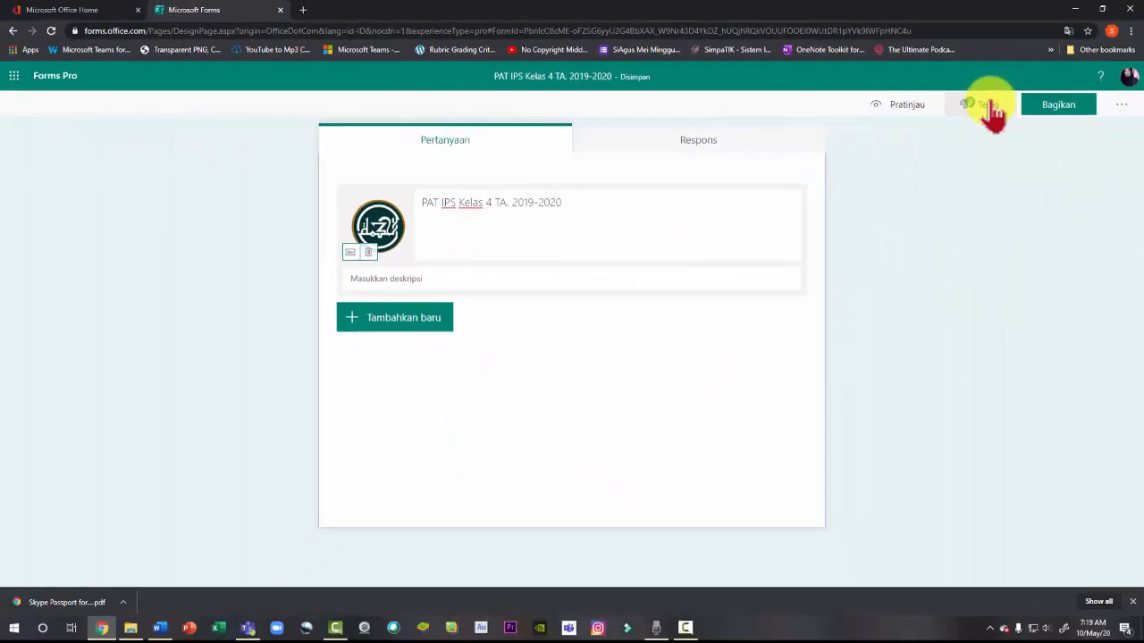
Apply the blue city illustration theme to the quiz
click(981, 105)
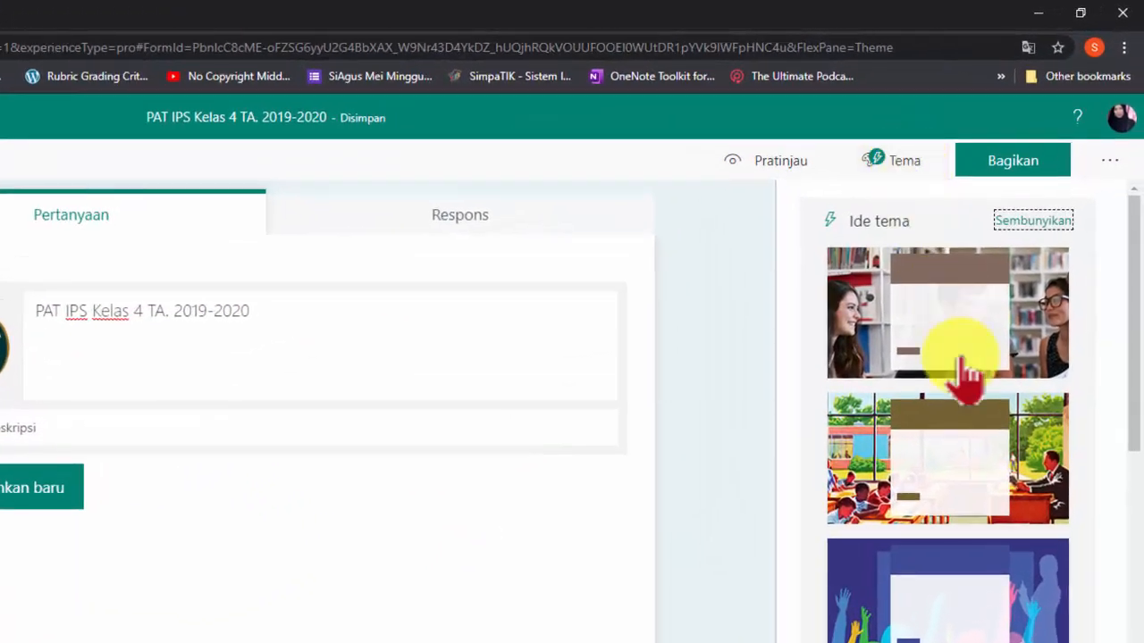
scroll(1005, 500, down, 8)
scroll(991, 558, down, 6)
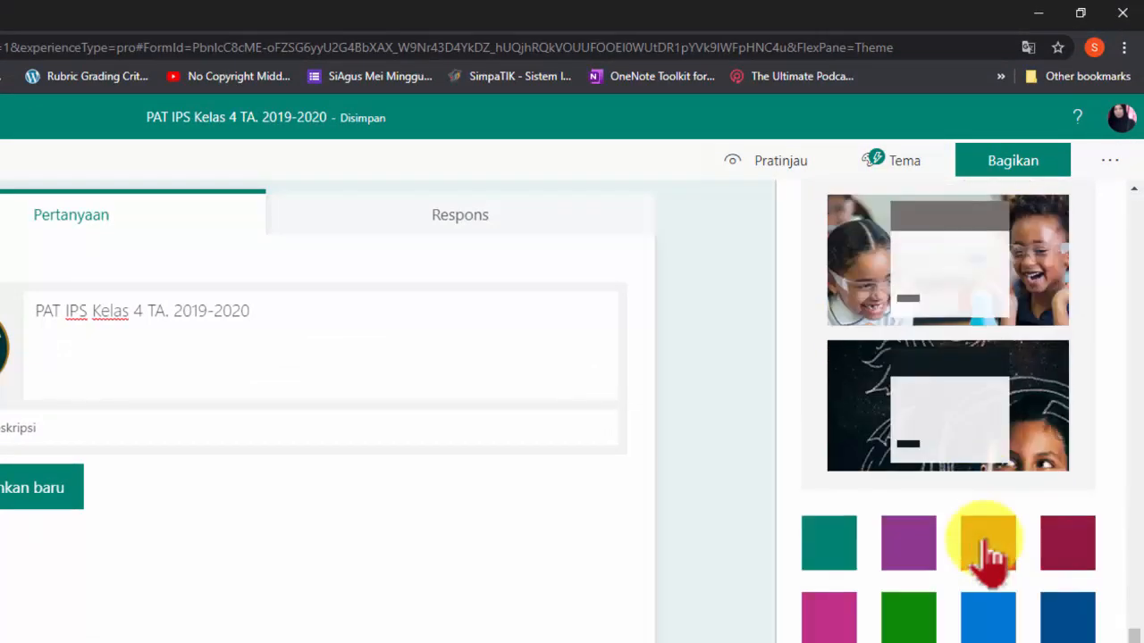
scroll(990, 559, up, 10)
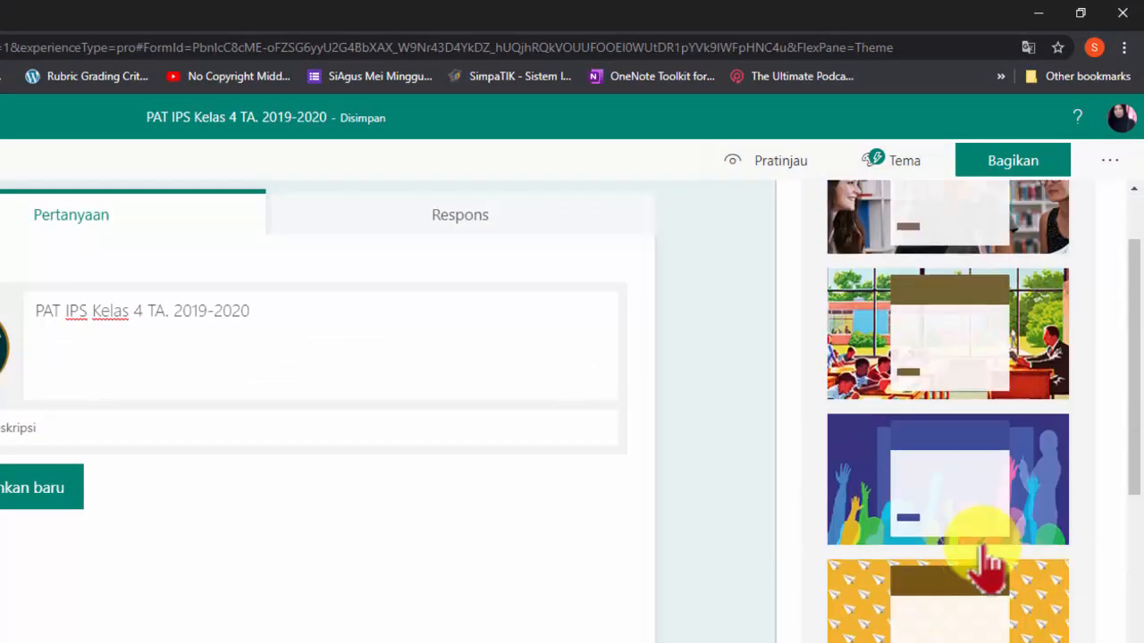
scroll(988, 559, up, 2)
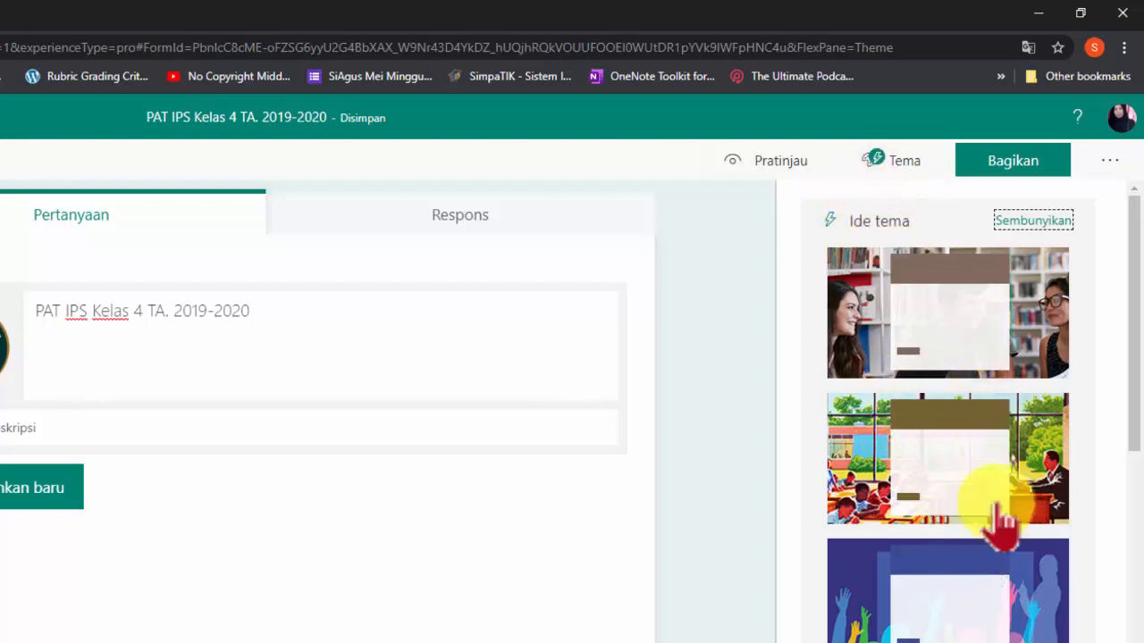
scroll(1001, 523, down, 10)
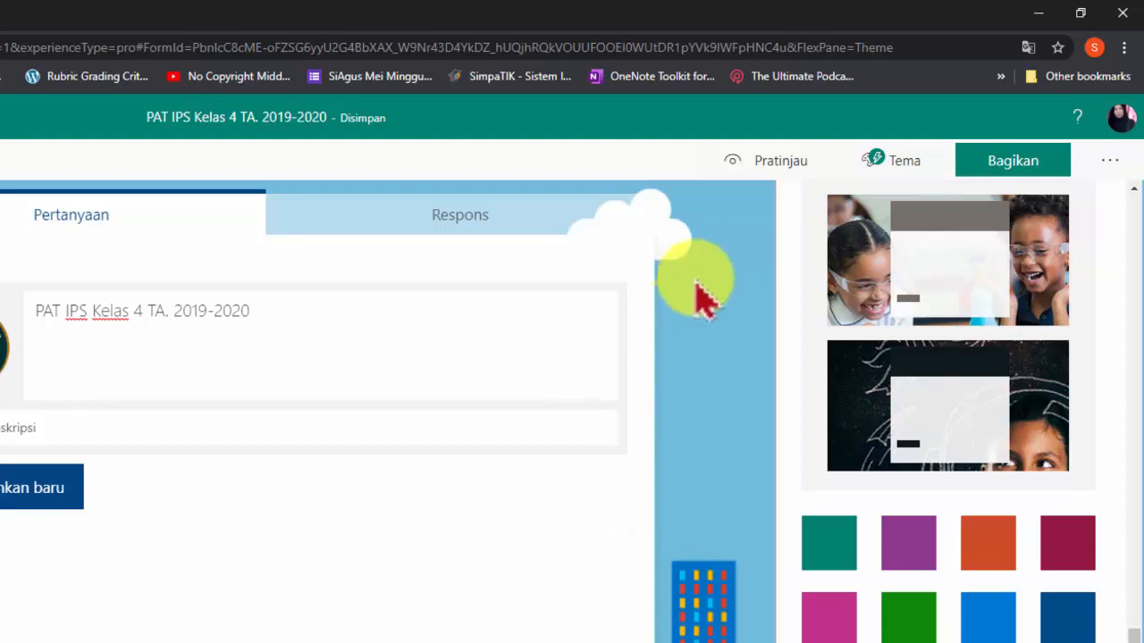
Preview the quiz and return to editing
click(779, 173)
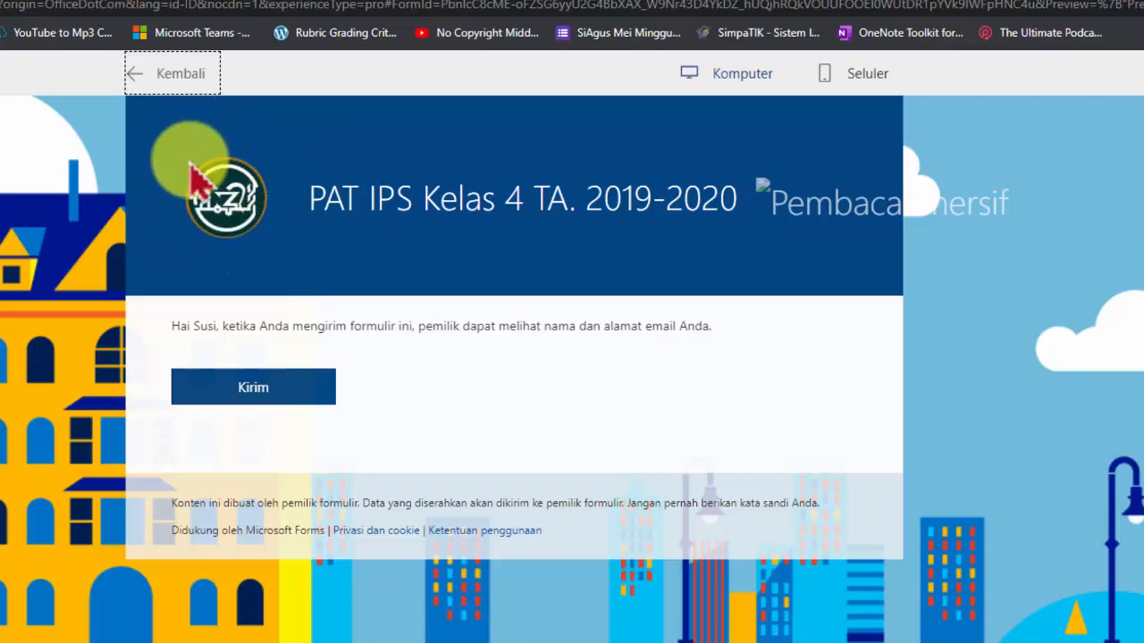
click(140, 76)
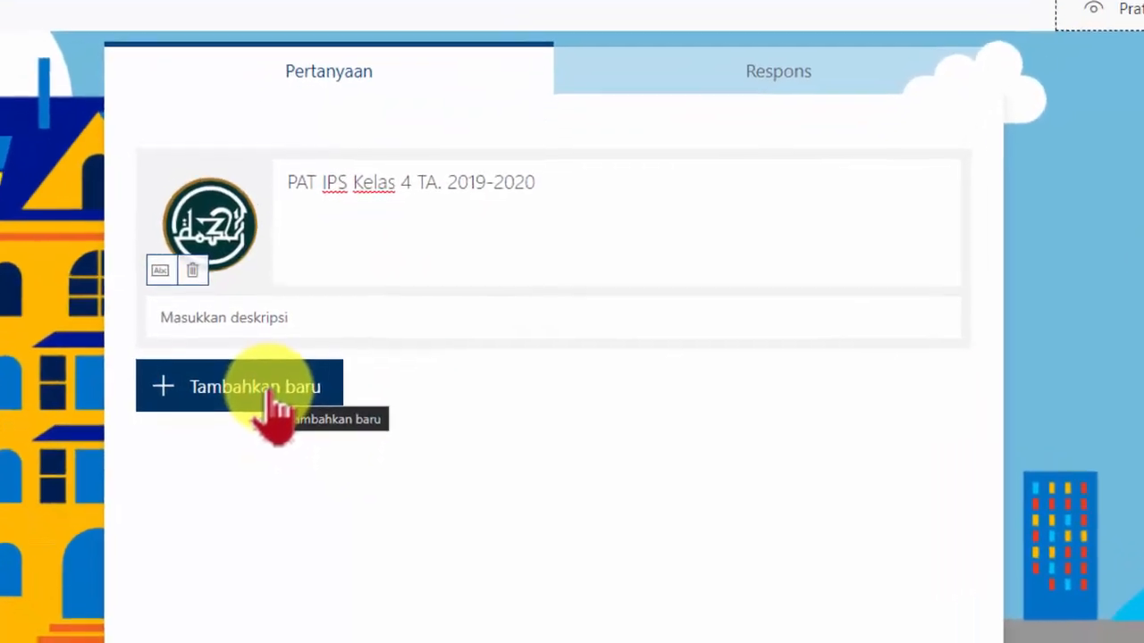
Add a new section to the quiz
click(277, 442)
click(277, 366)
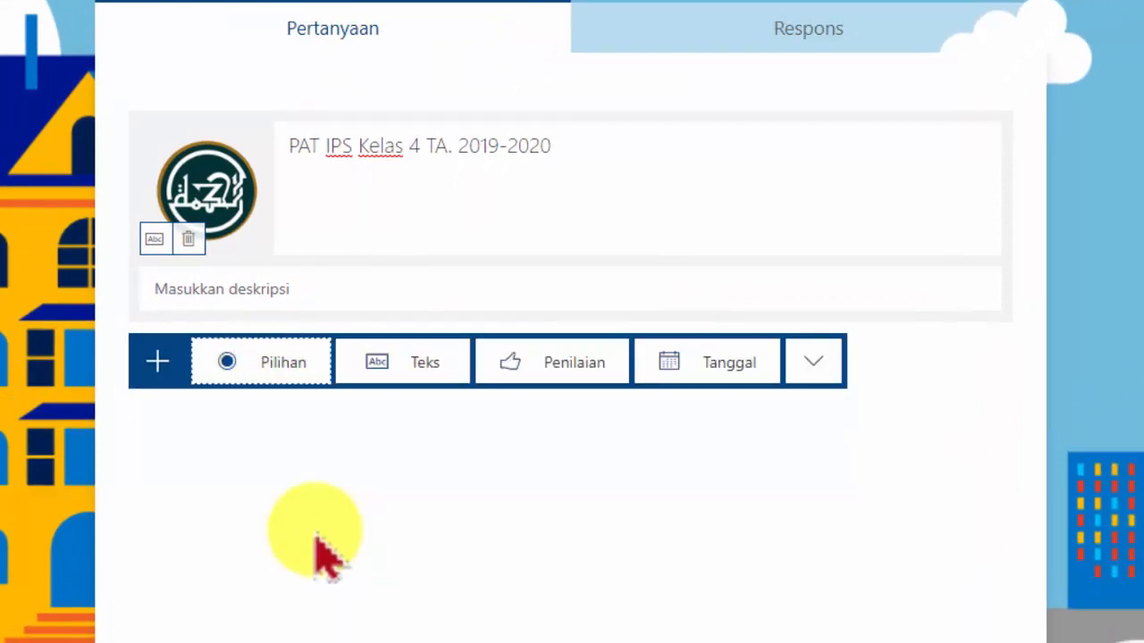
click(824, 358)
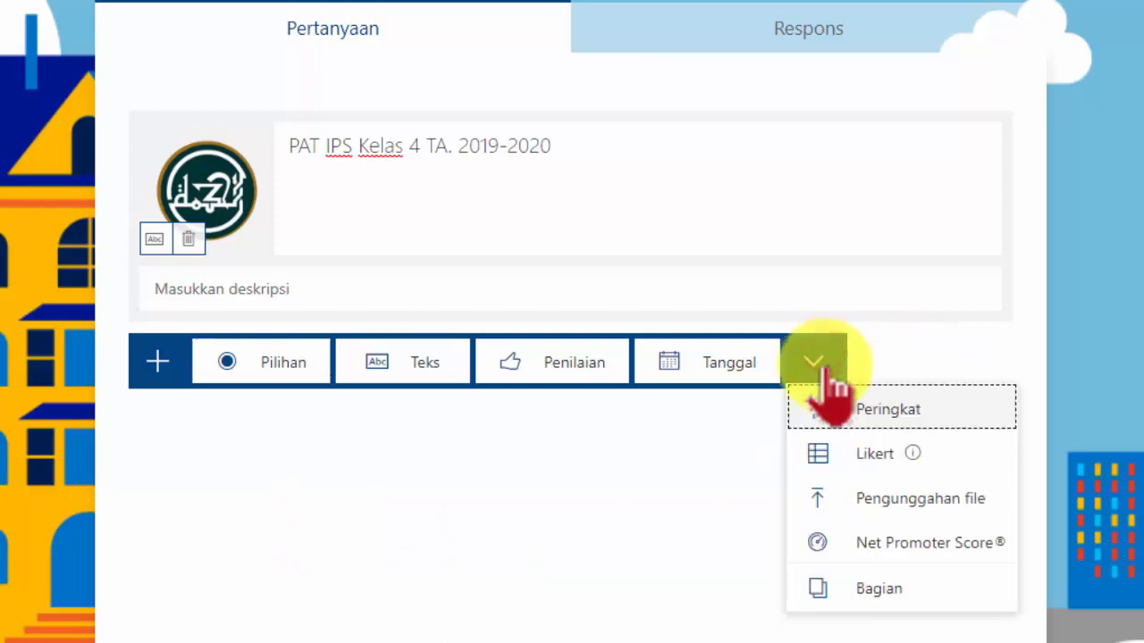
click(908, 591)
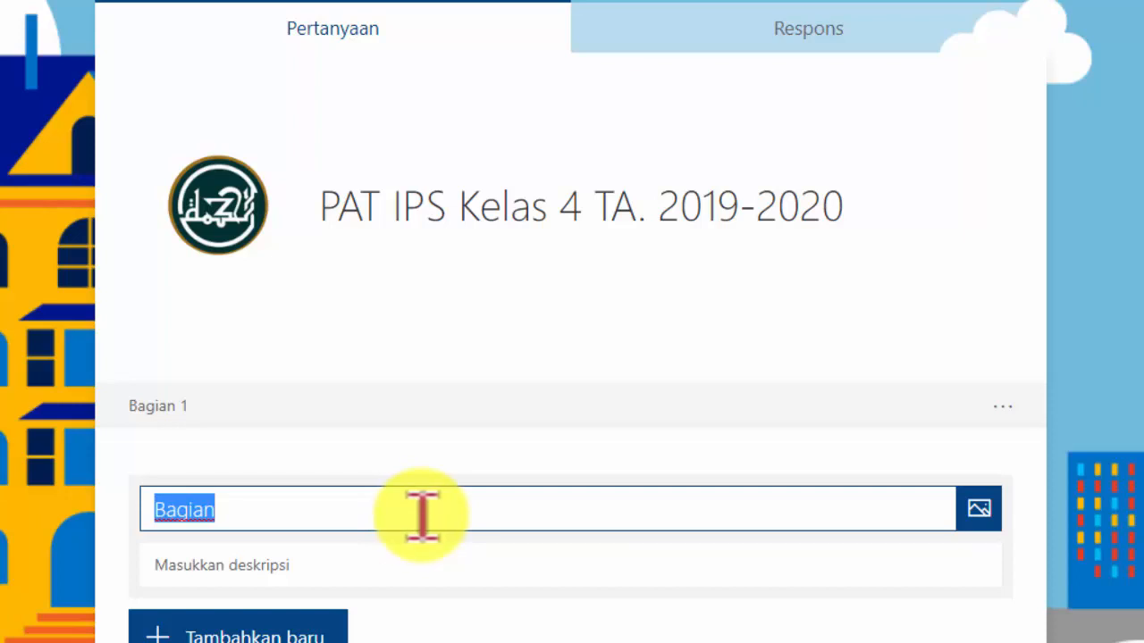
Title the section "I. Pilihlah salah satu jawaban yang paling benar!"
key(BackSpace)
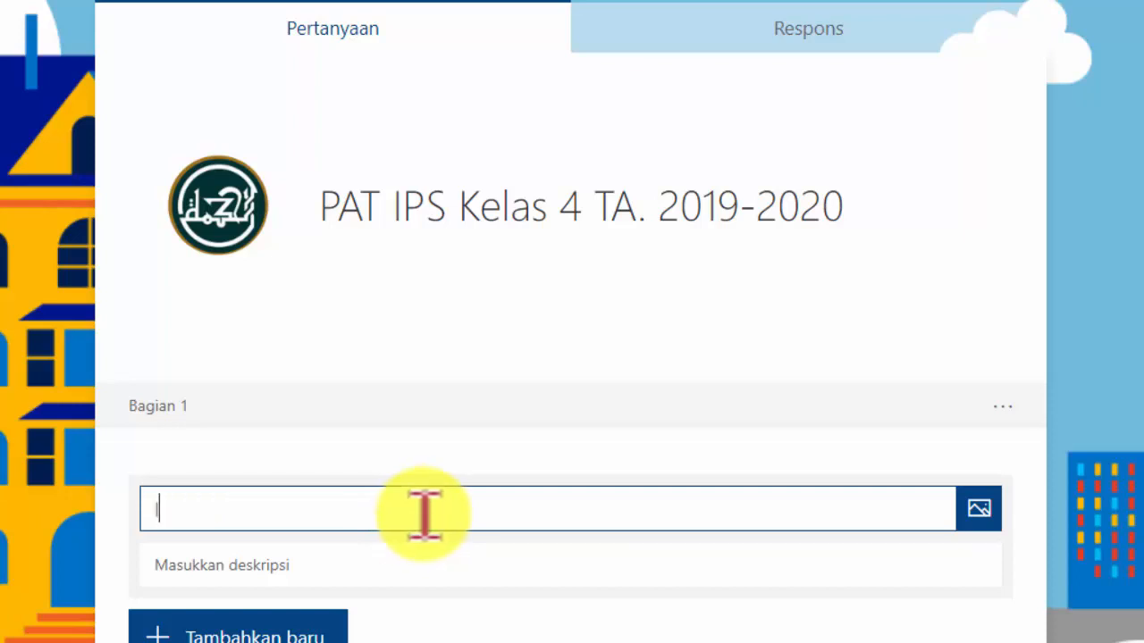
text(I. Pili)
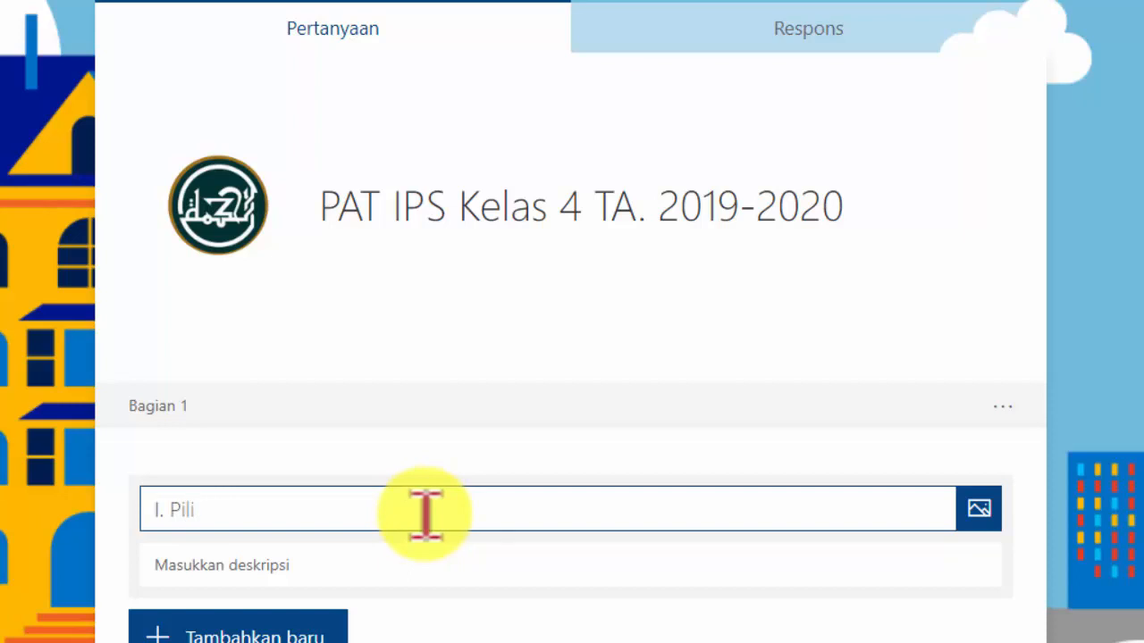
text(hlah salah sa)
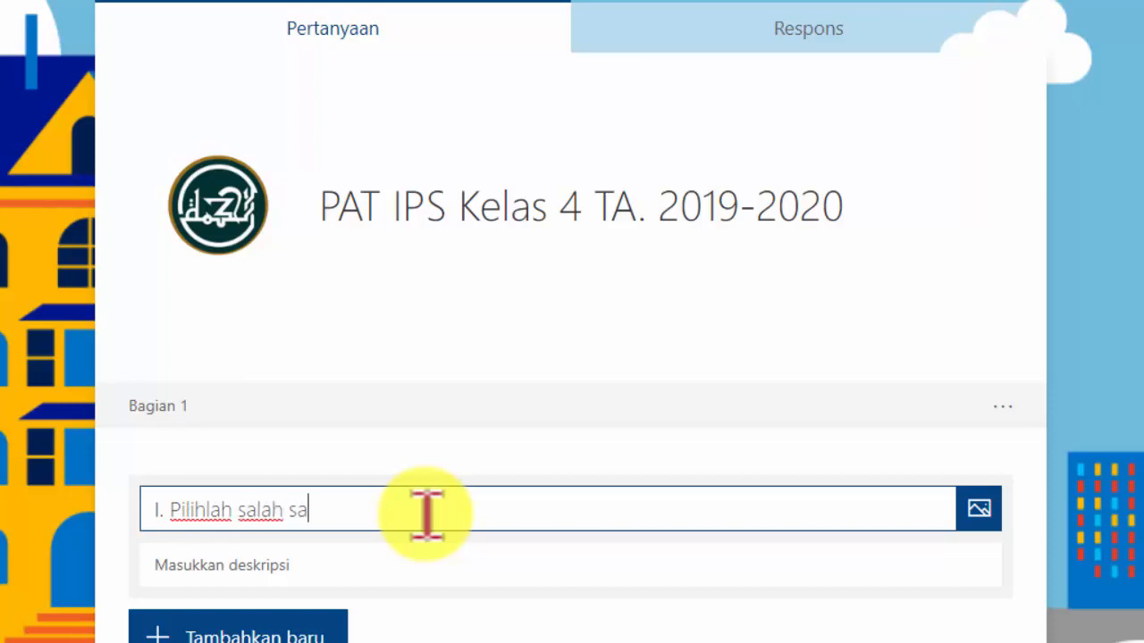
text(tu jawab)
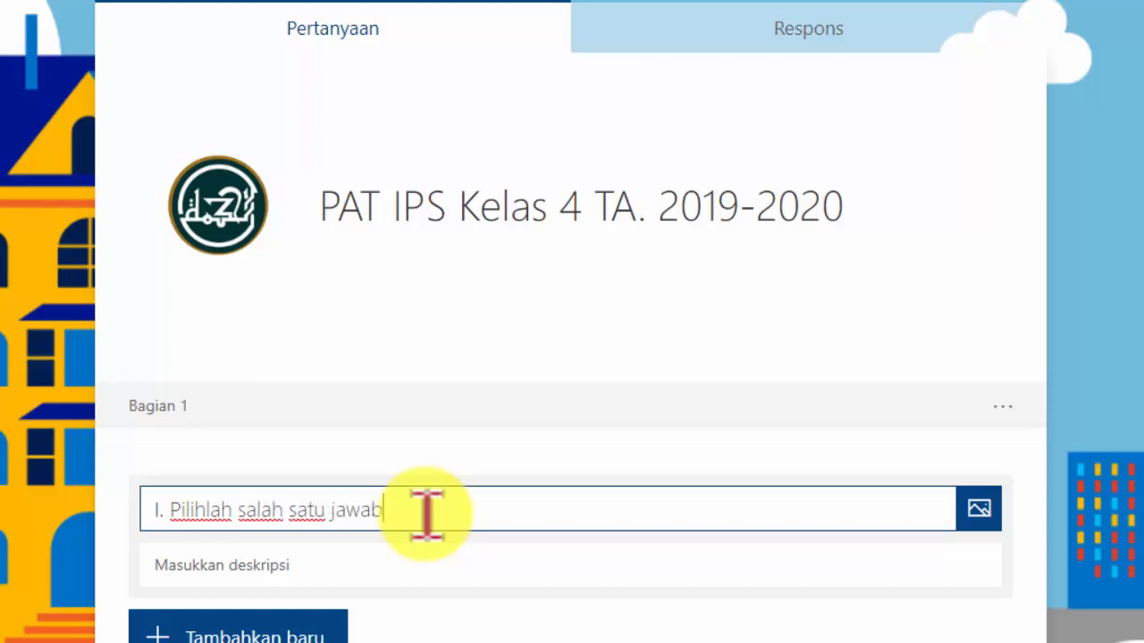
text(an yang )
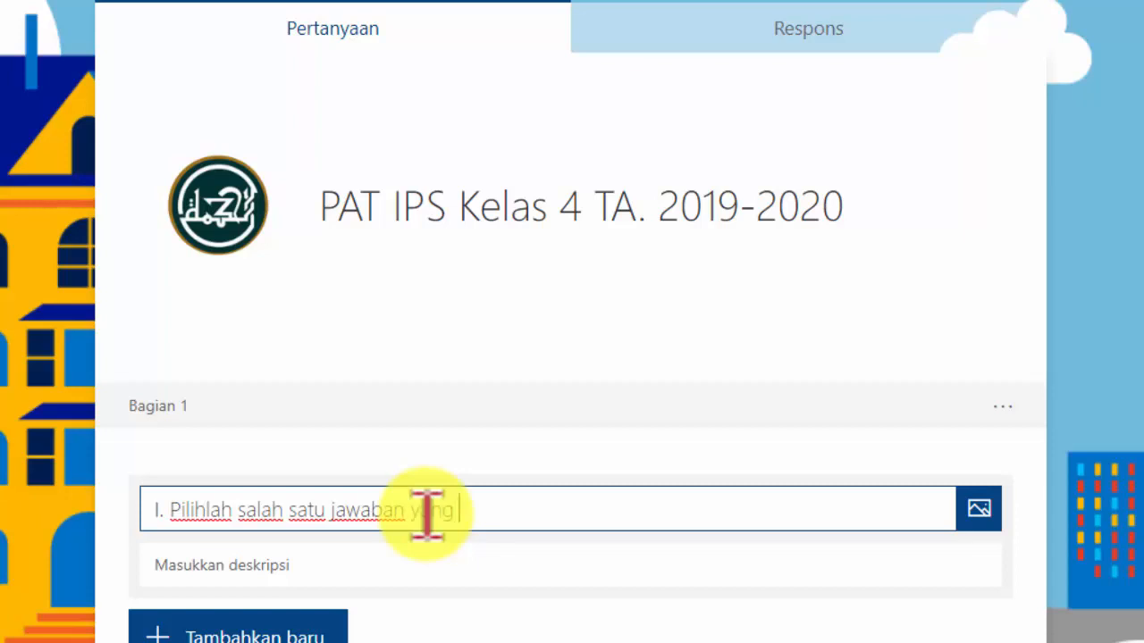
text(paling )
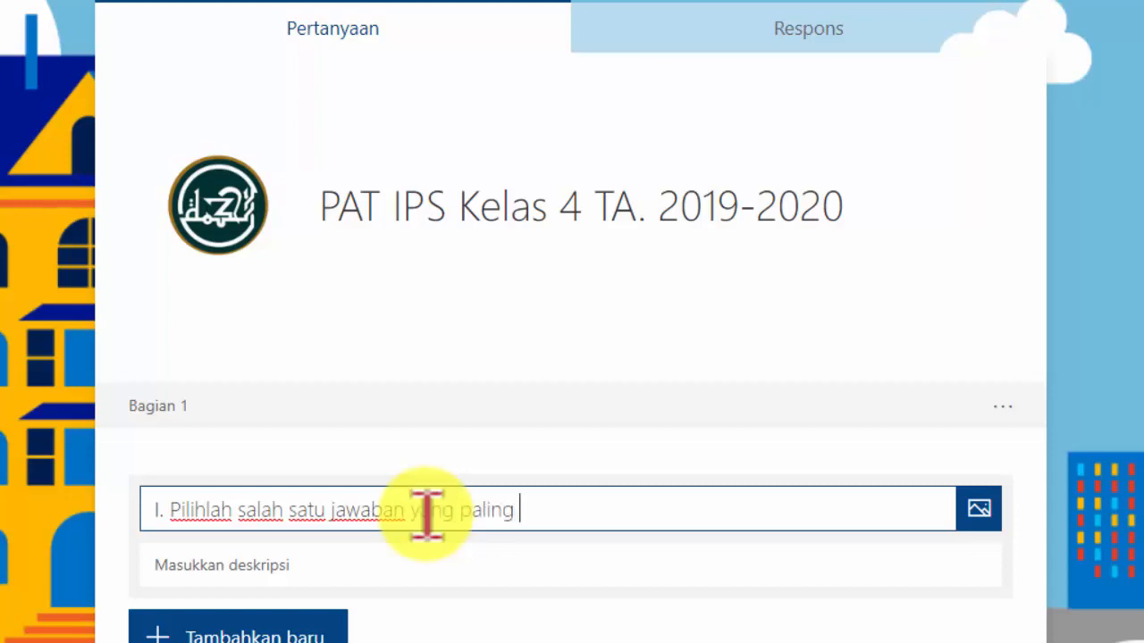
text(benar)
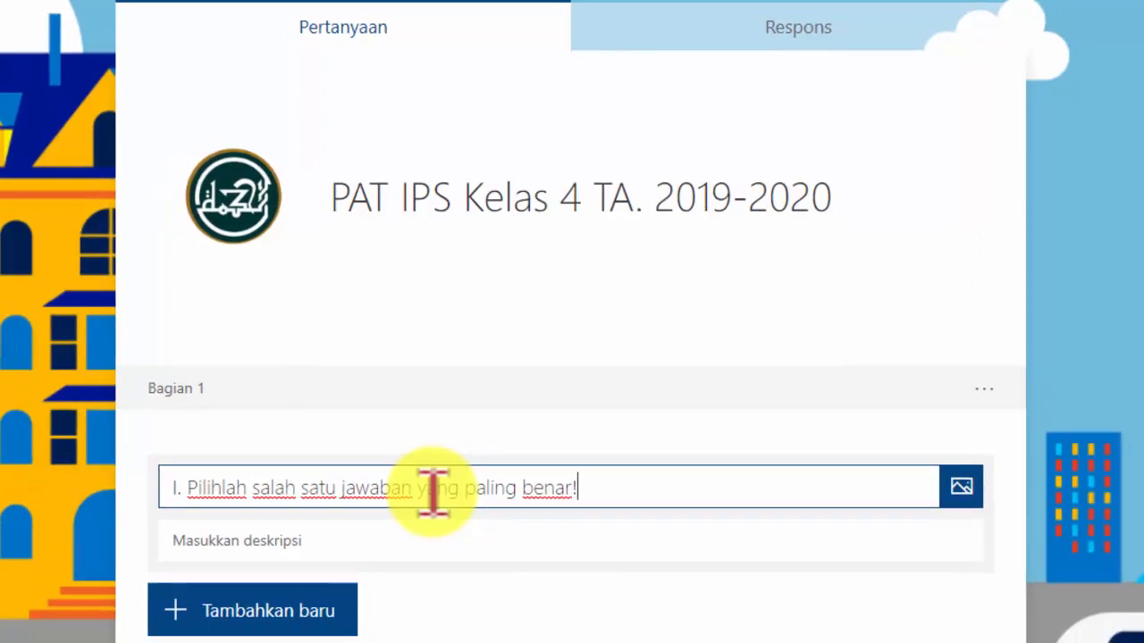
text(!)
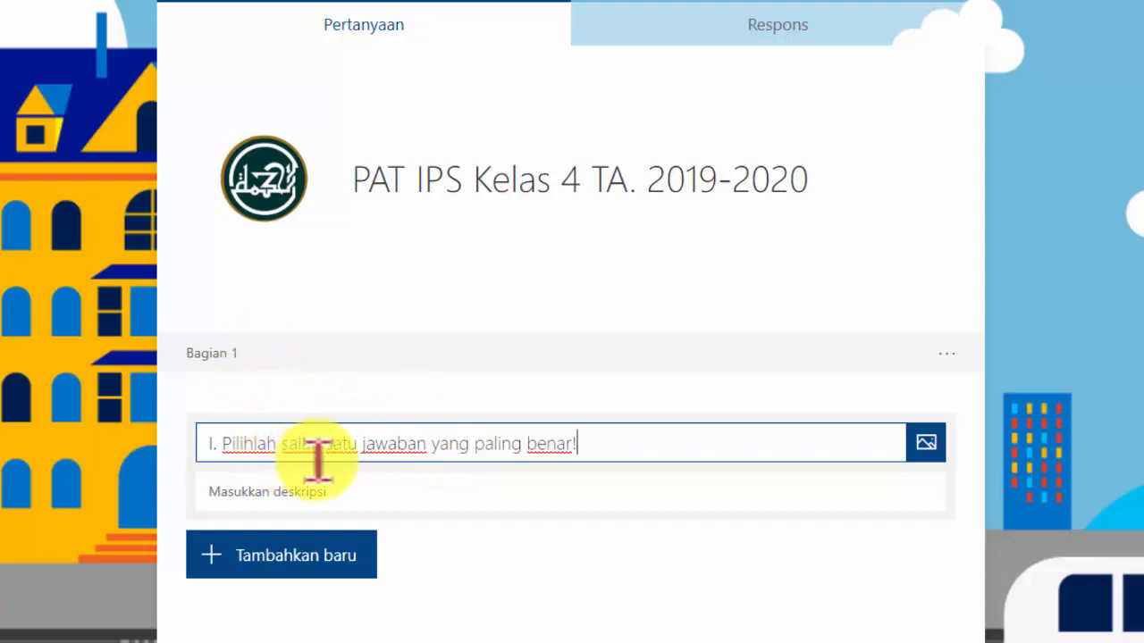
Add a choice question reading "Apakah nama ibukota negara malaysia?"
click(319, 552)
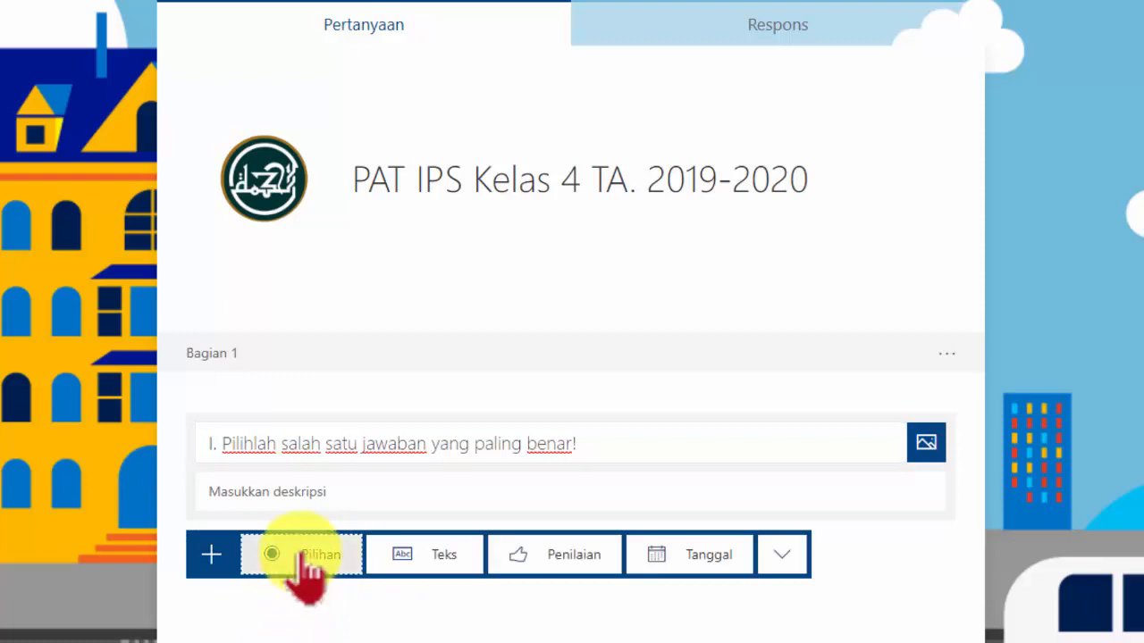
click(304, 556)
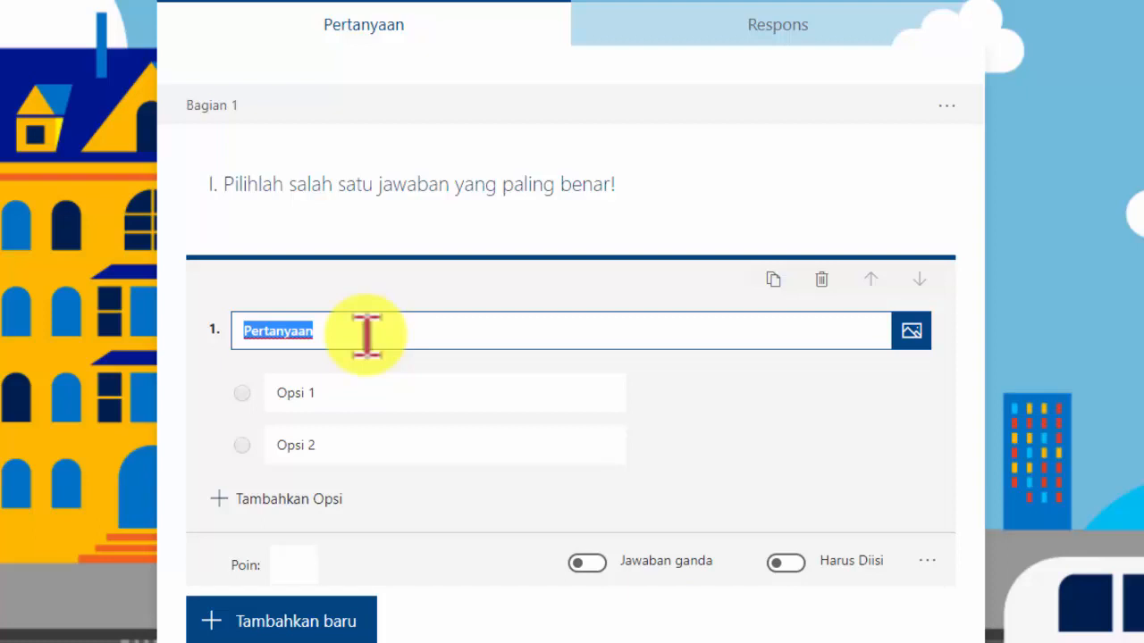
text(A)
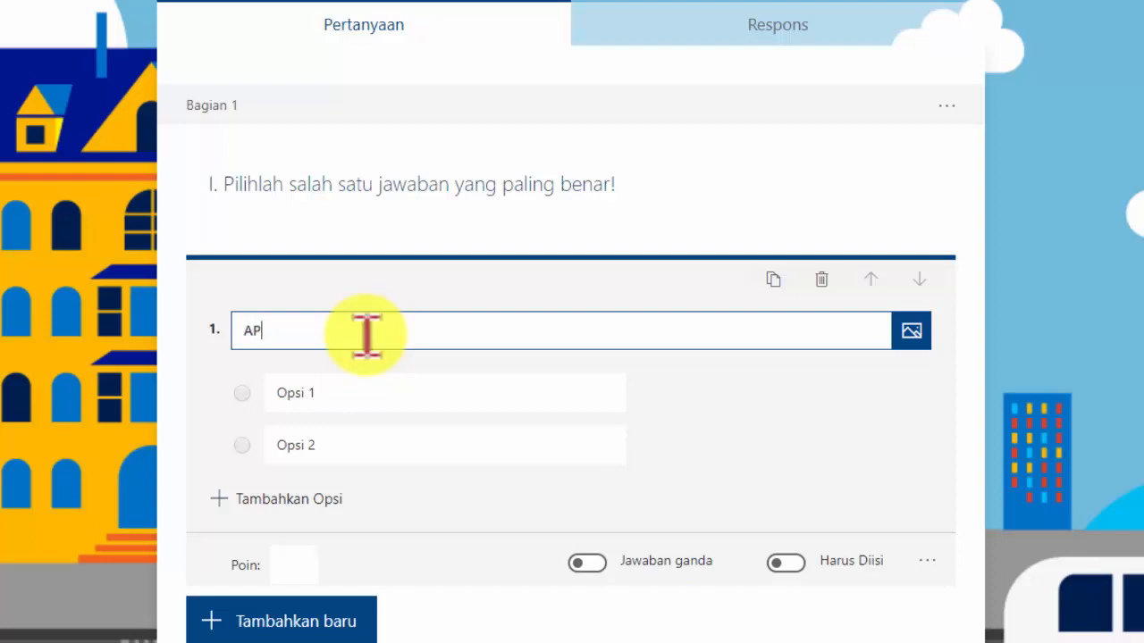
text(pakah nama inukota)
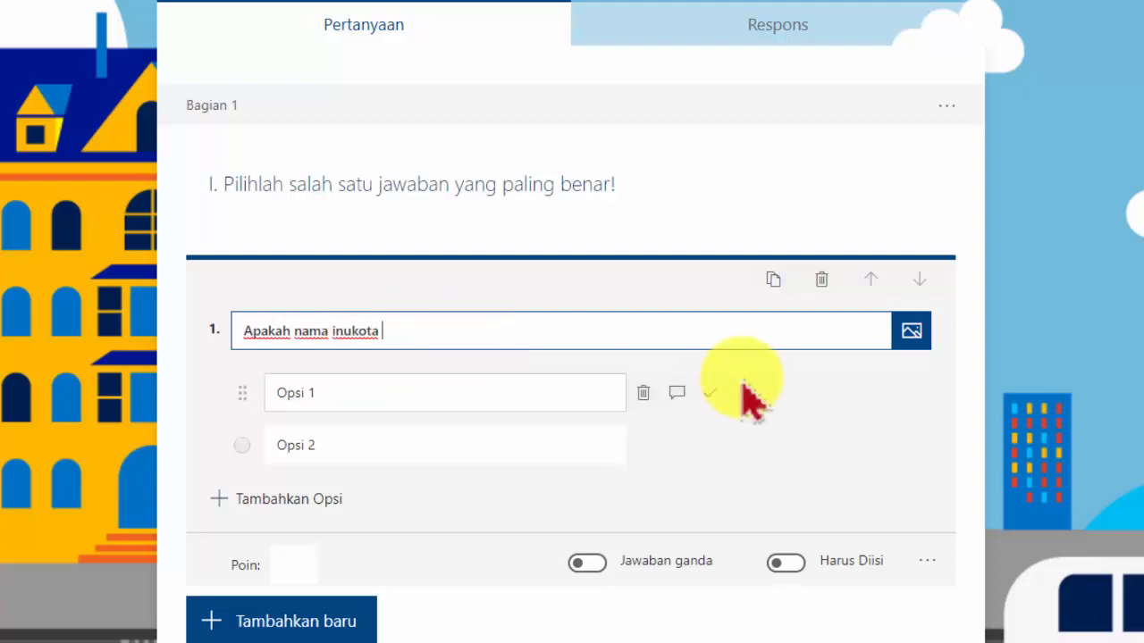
key(BackSpace)
key(BackSpace)
key(BackSpace)
key(BackSpace)
key(BackSpace)
key(BackSpace)
key(BackSpace)
text(bukota negara )
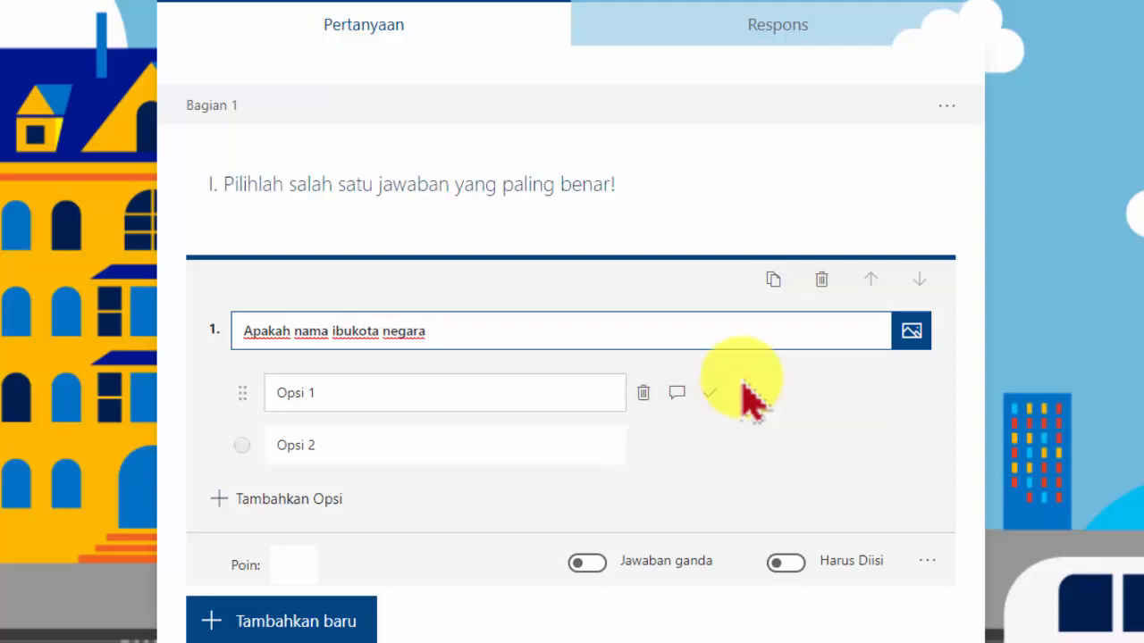
text(malaysia?)
Fill in the first two answer options as penang and kuala lumpur
click(302, 395)
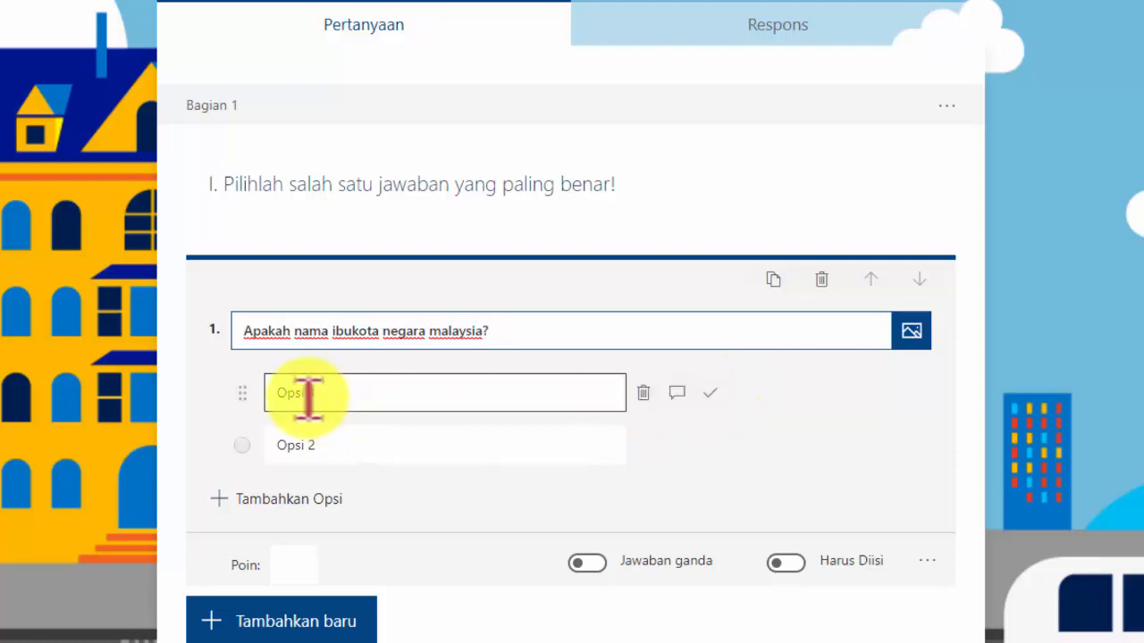
double_click(298, 393)
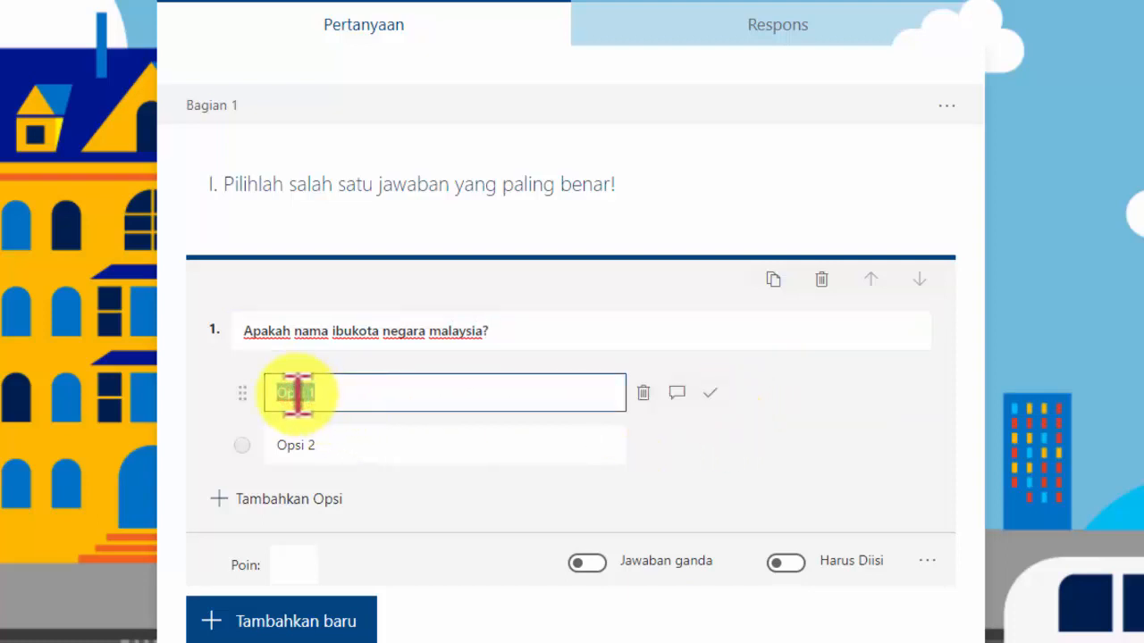
text(penang)
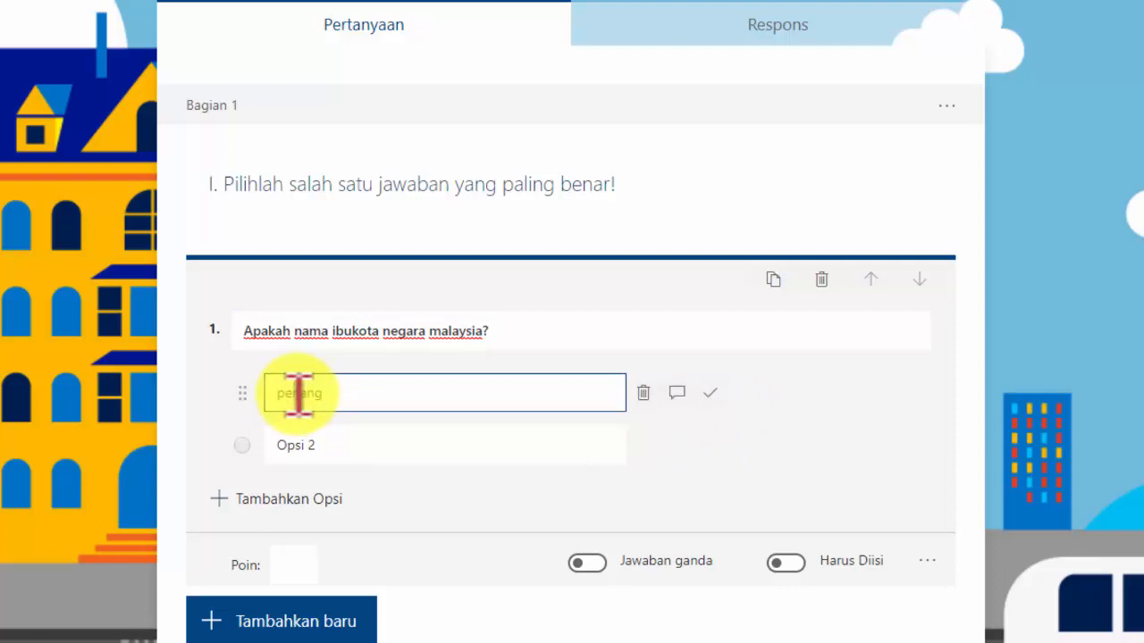
click(302, 442)
double_click(304, 447)
text(kuala lumpur)
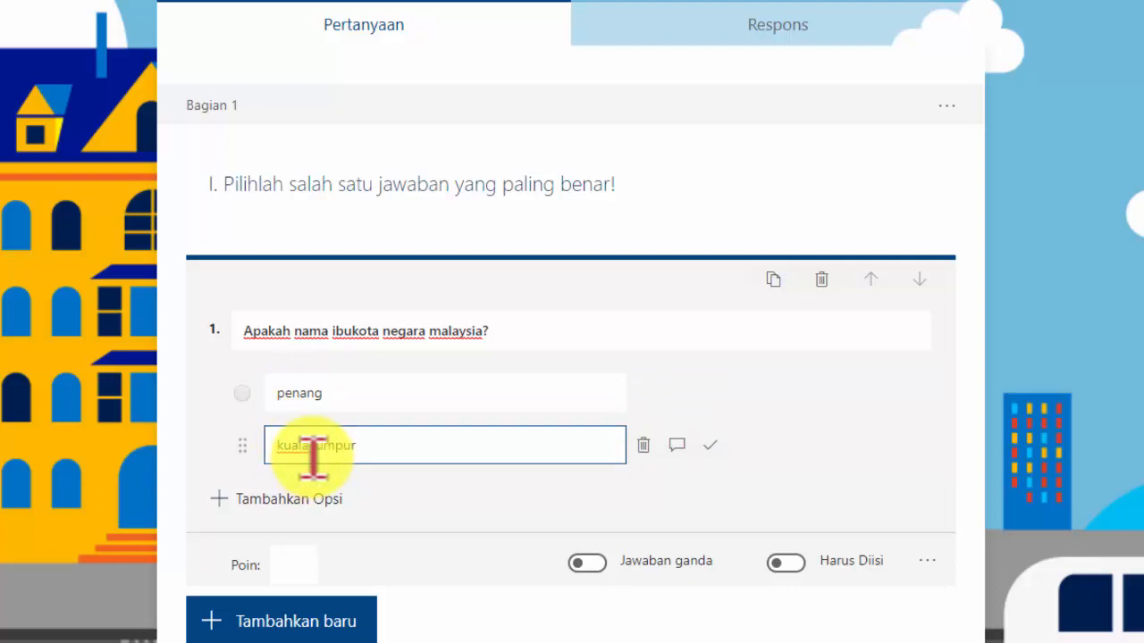
Add two more options, kuching and jakarta, and mark kuala lumpur as the correct answer
click(277, 500)
click(277, 502)
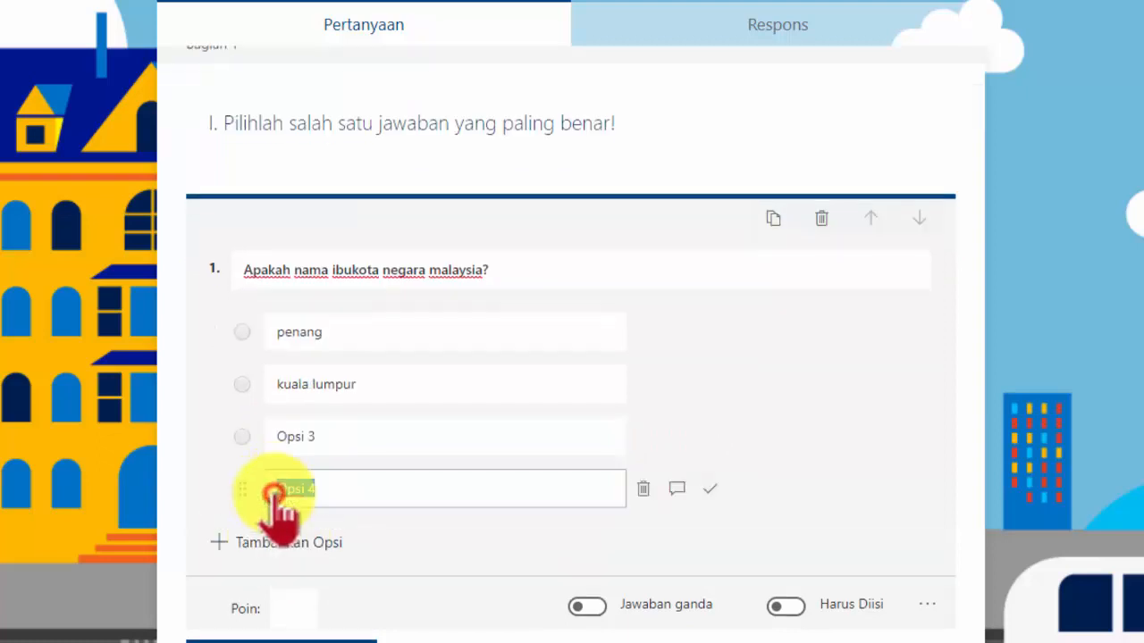
click(293, 438)
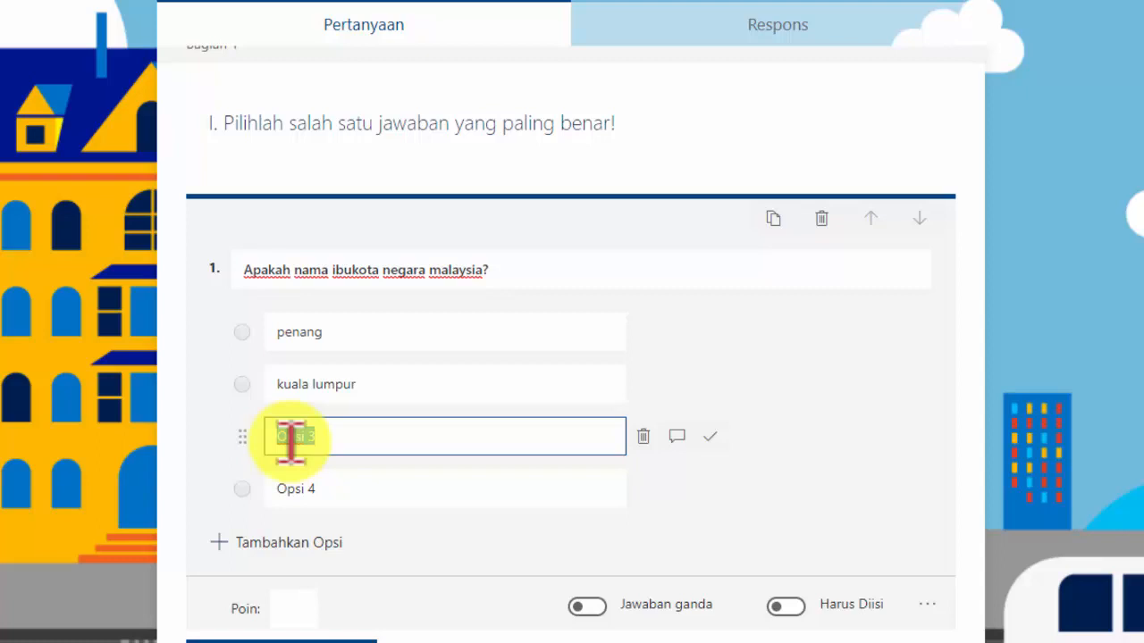
text(kuching)
click(322, 490)
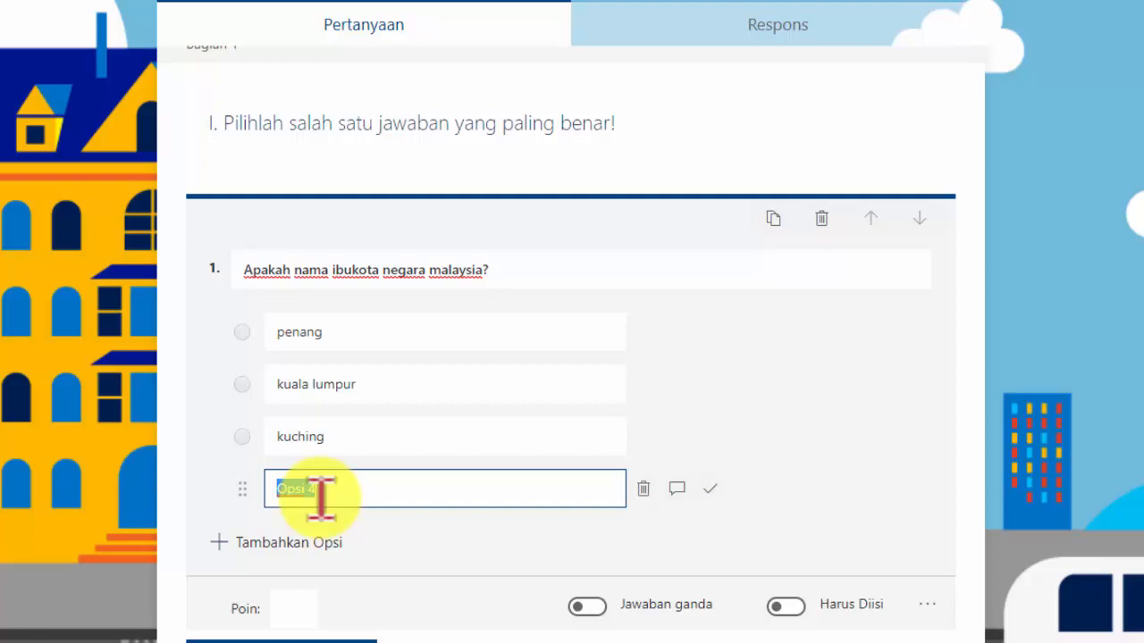
text(jakarta)
click(893, 440)
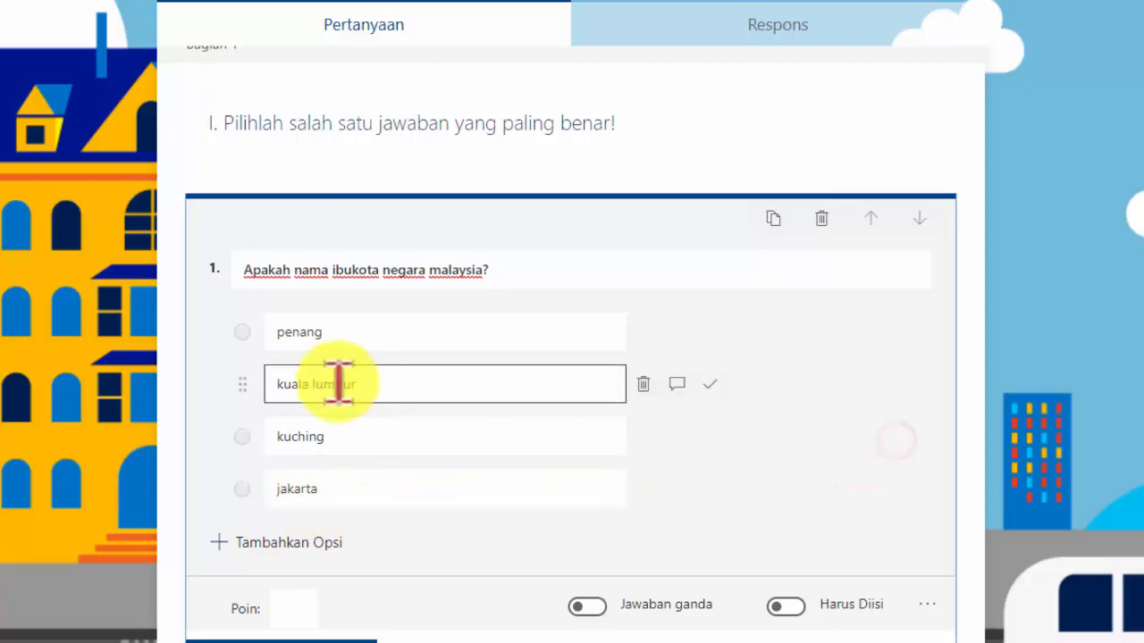
Add the feedback message "Hebat! kamu bisa" to the kuala lumpur answer
click(710, 385)
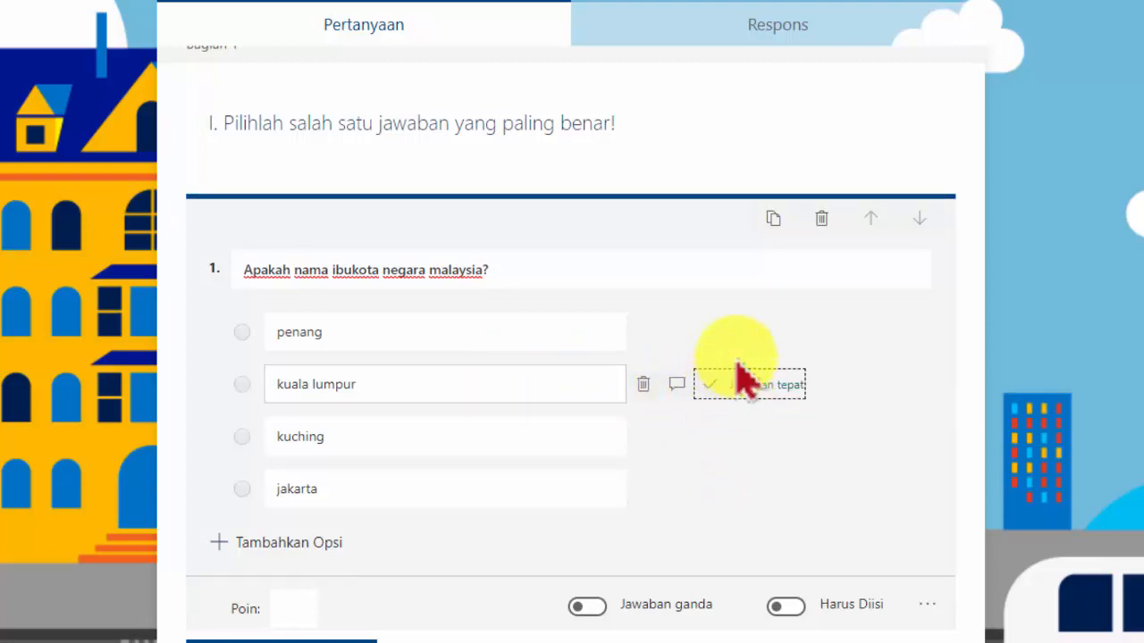
click(676, 384)
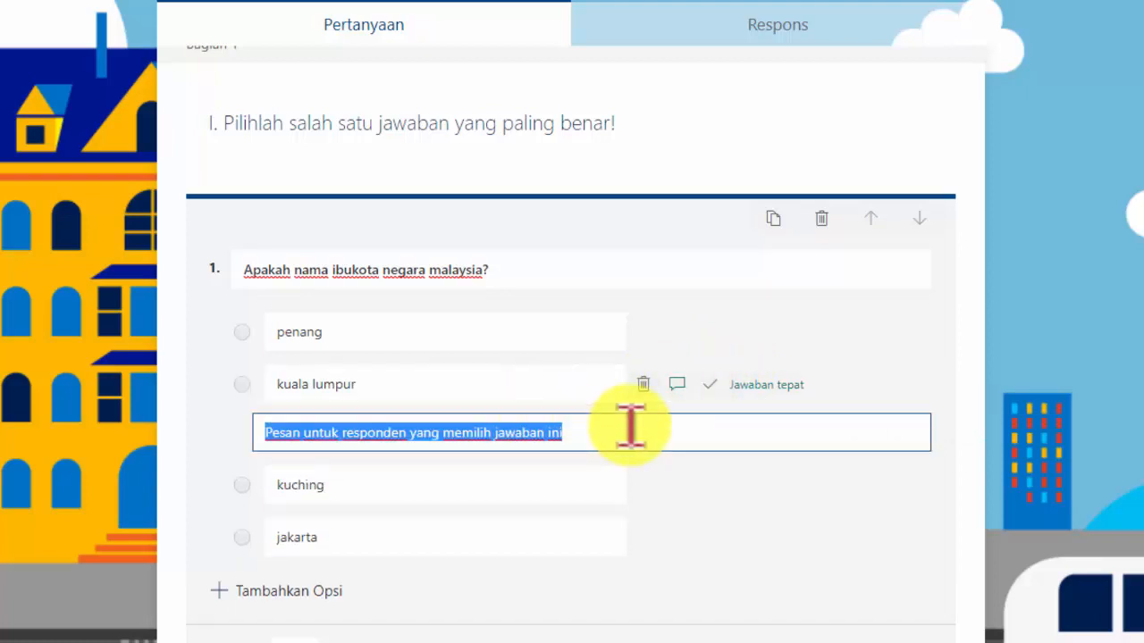
text(Hebat)
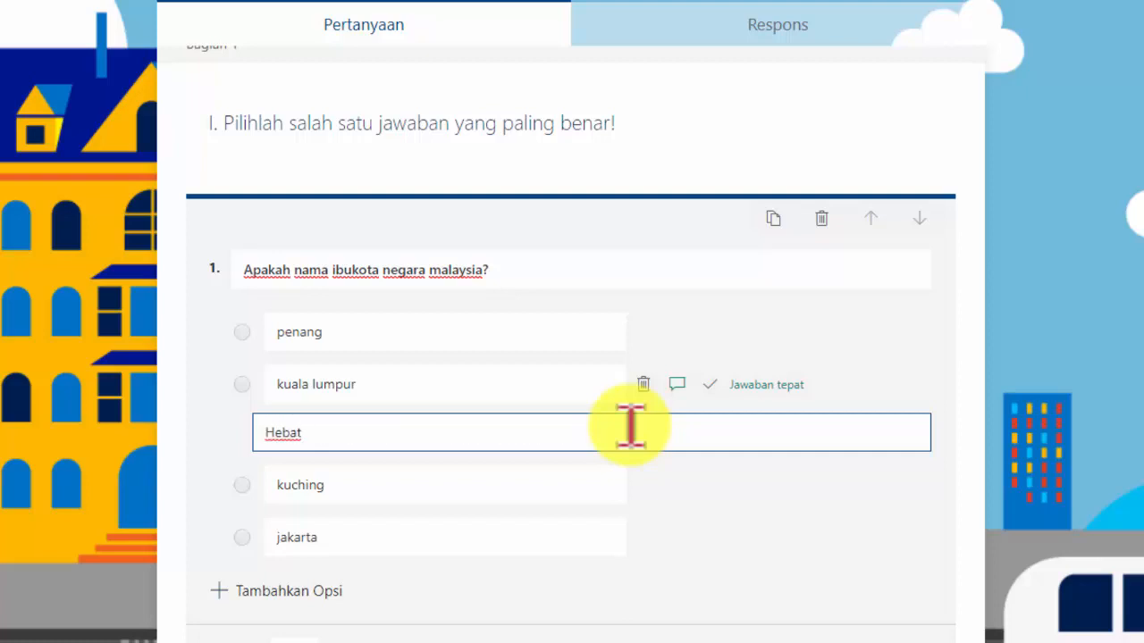
text(! kamu bisa)
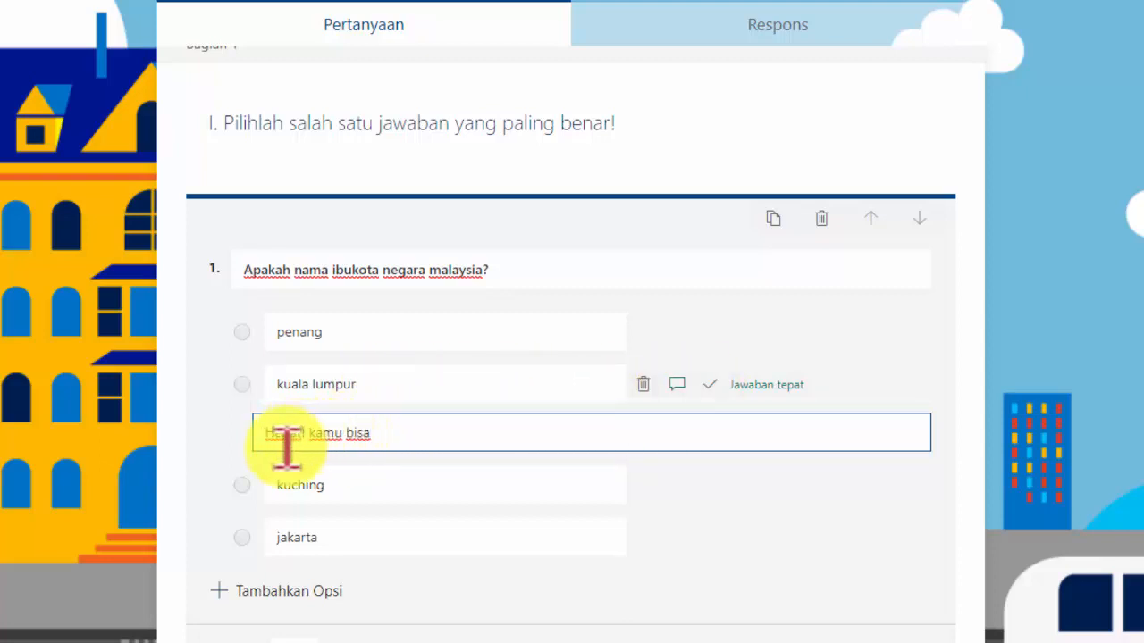
Set the first question's points to 2
scroll(587, 499, down, 1)
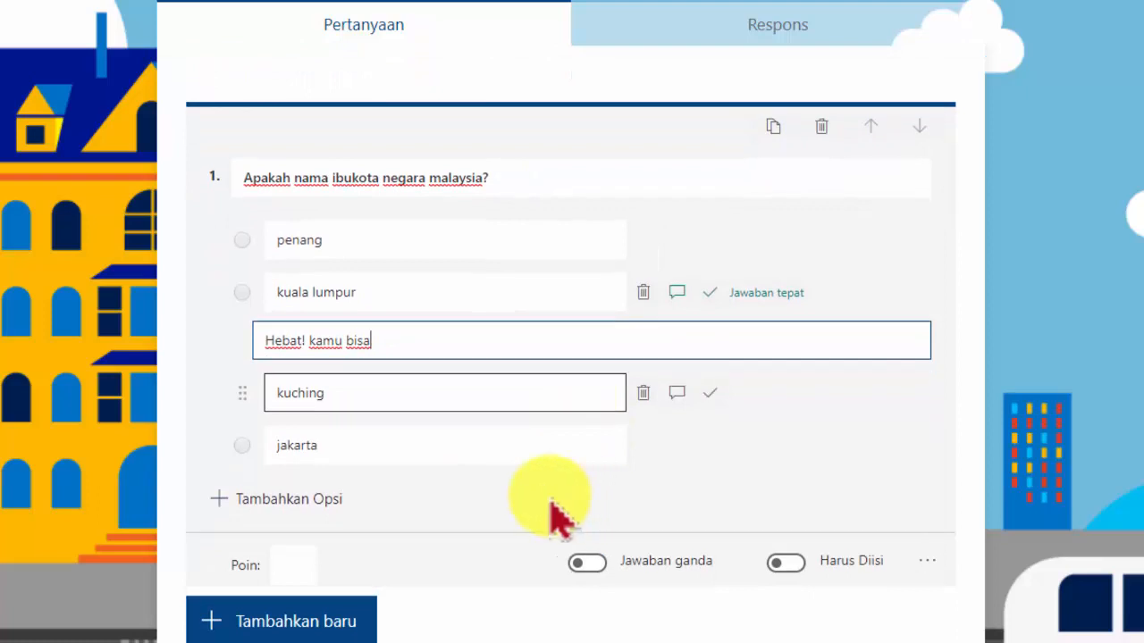
click(294, 567)
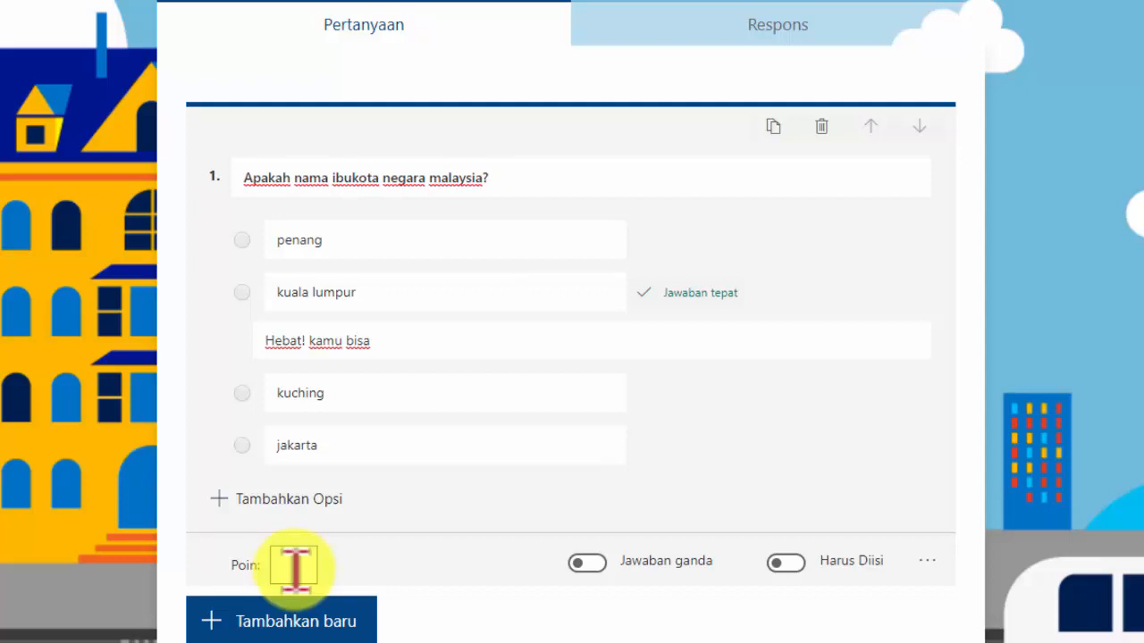
click(294, 565)
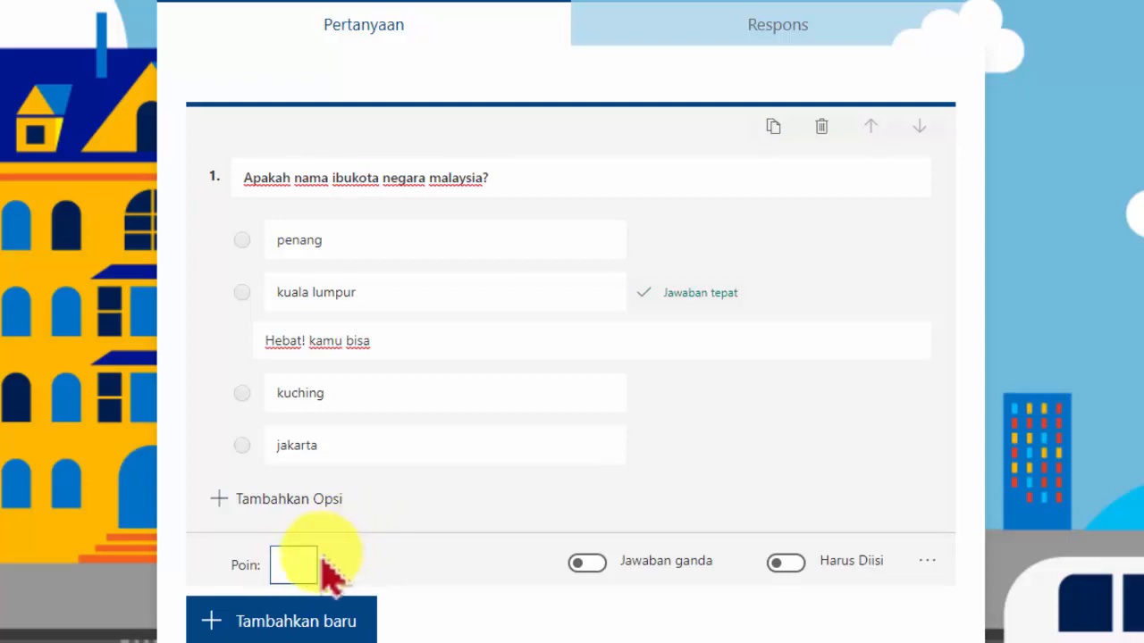
text(2)
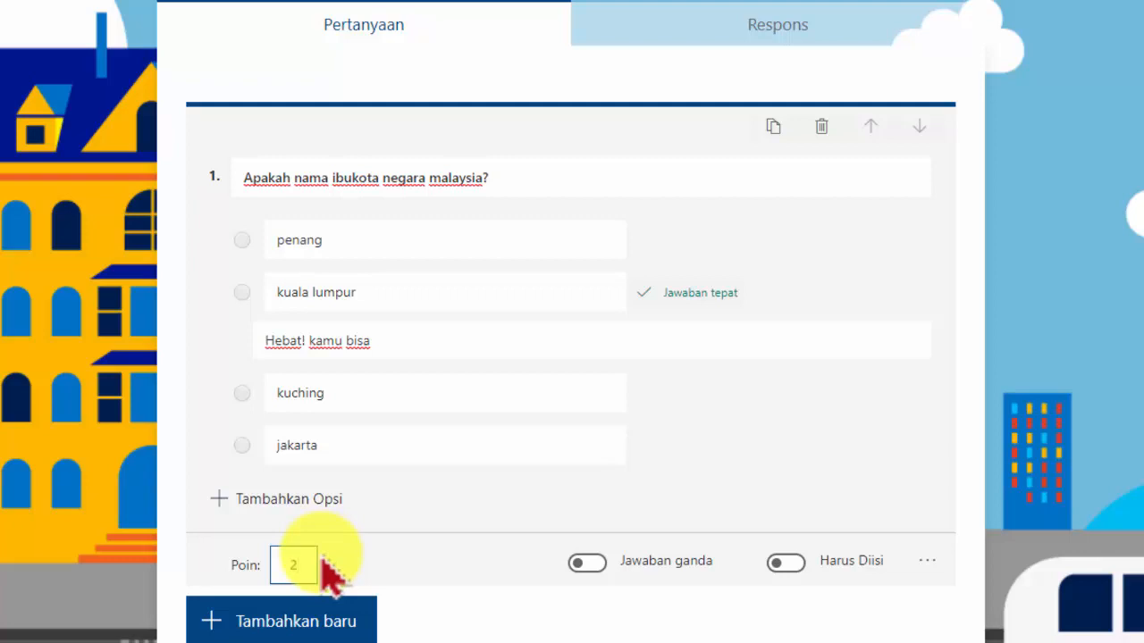
Add a new choice question reading "Apakah nama sungai terbesar di Indonesia"
click(311, 624)
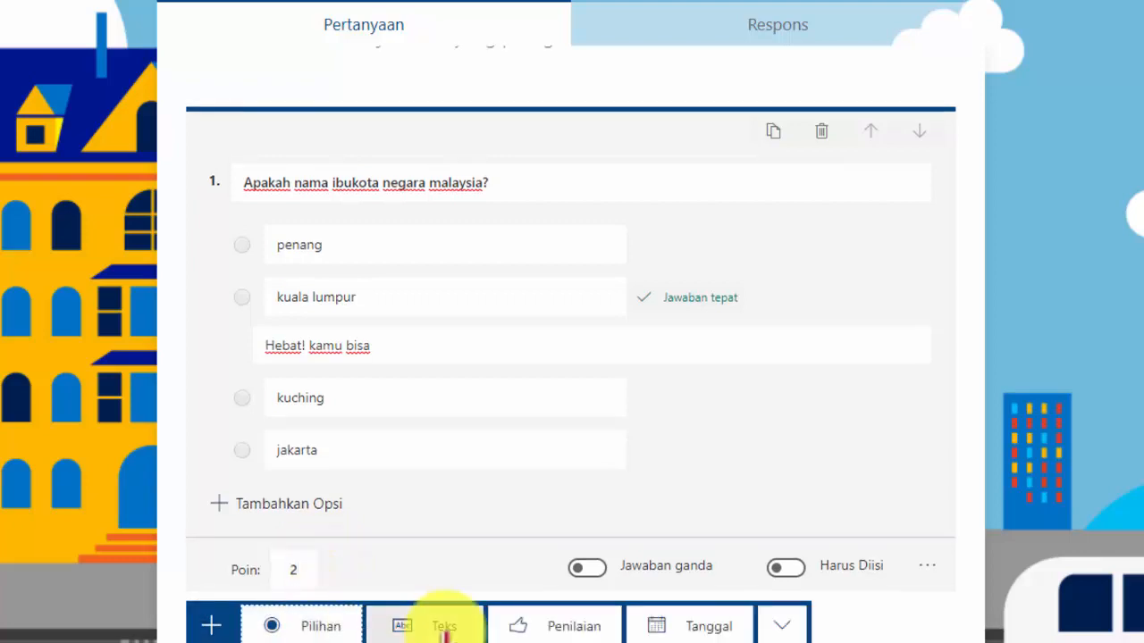
click(306, 627)
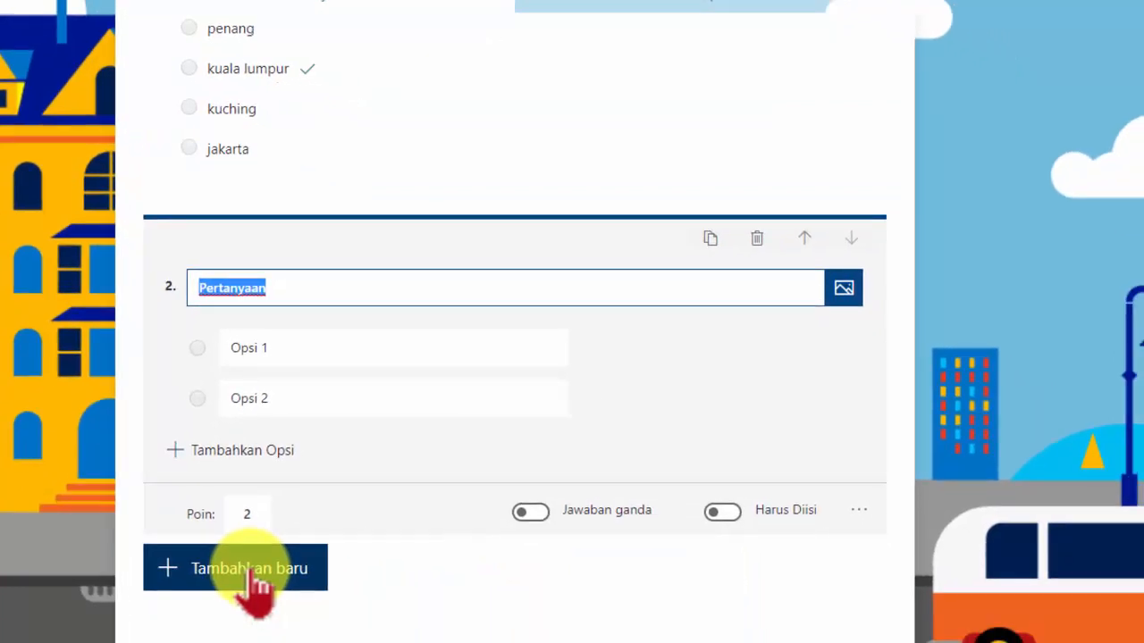
text(apakah)
key(BackSpace)
key(BackSpace)
key(BackSpace)
key(BackSpace)
key(BackSpace)
key(BackSpace)
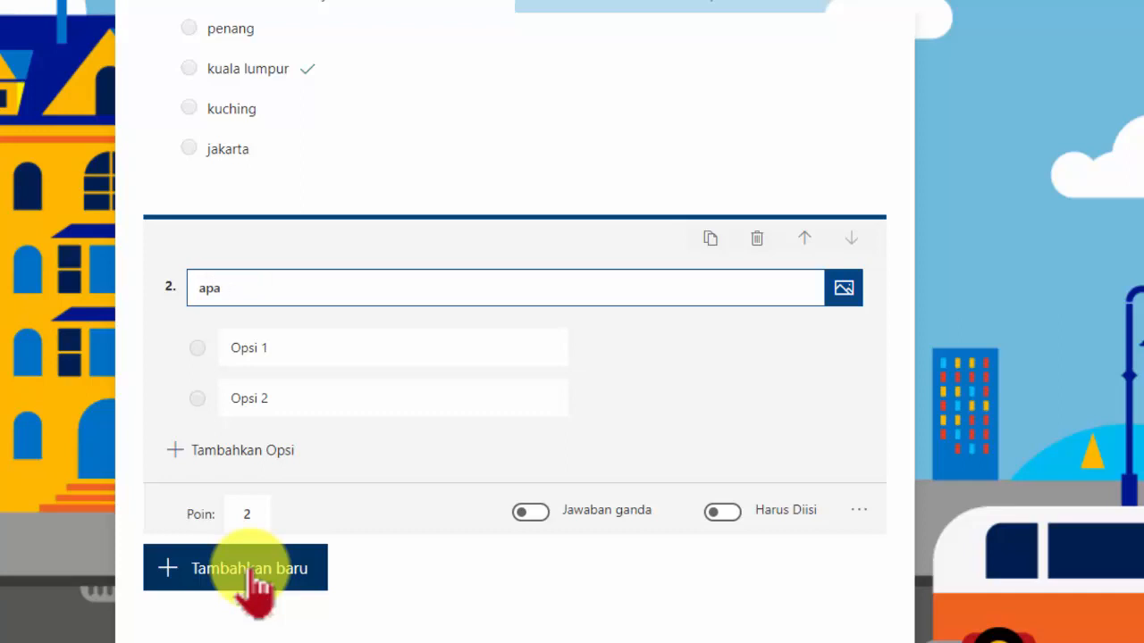
text(Apakah nama s)
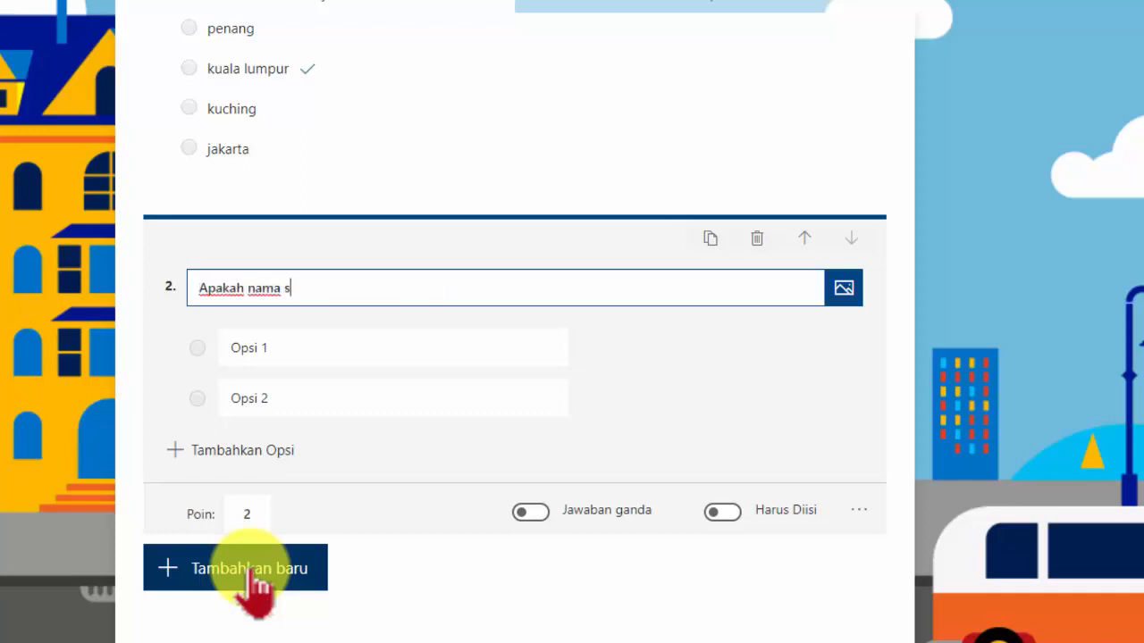
text(ungai terbesar)
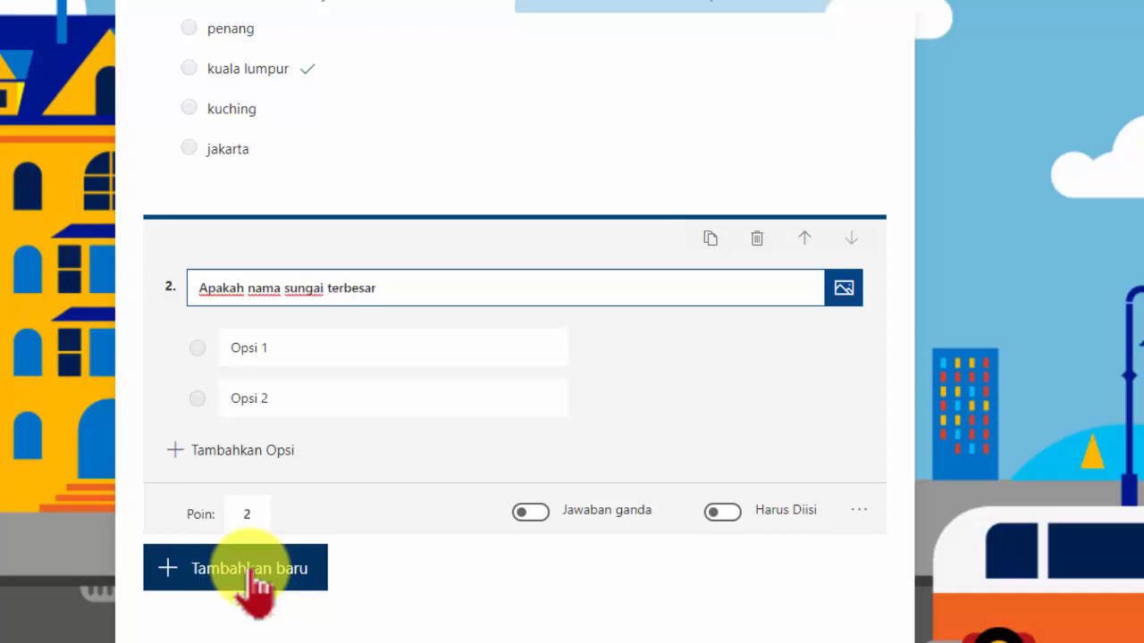
text( di Indonesia)
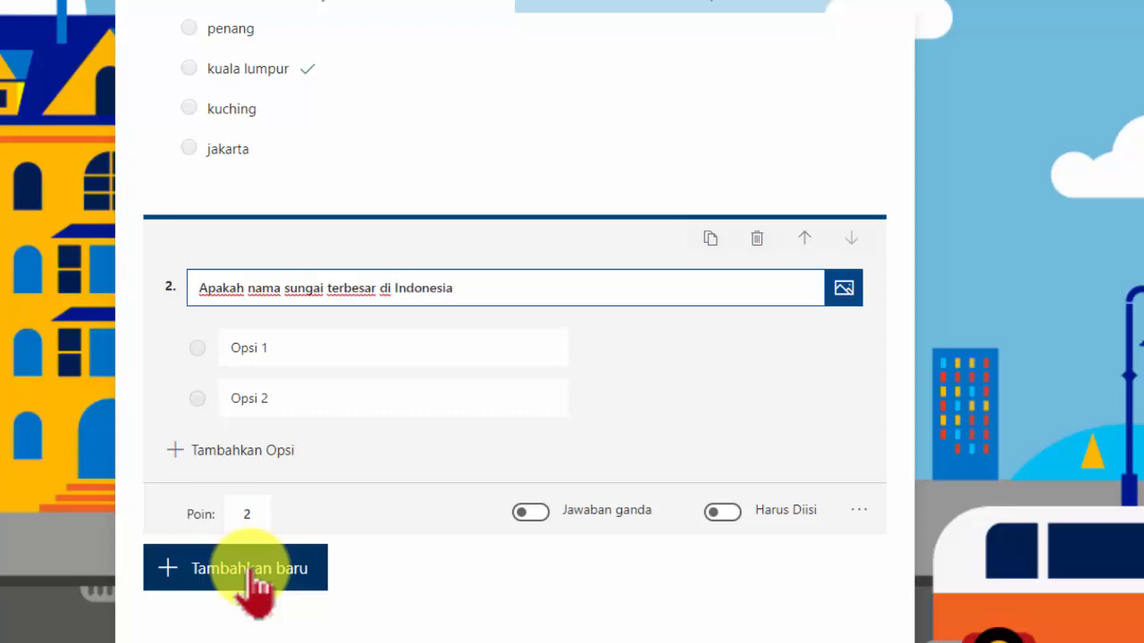
Change "terbesar" to "terpanjang" in the question and end it with a question mark
key(Left)
key(Left)
key(Left)
key(Left)
key(Left)
key(Left)
key(Left)
key(Left)
key(Left)
key(Left)
key(Left)
key(Left)
key(Left)
key(Left)
key(Left)
key(Right)
key(Right)
key(Right)
key(Right)
key(Right)
key(Right)
key(Right)
key(Right)
key(Right)
key(Right)
key(Right)
key(Right)
key(Right)
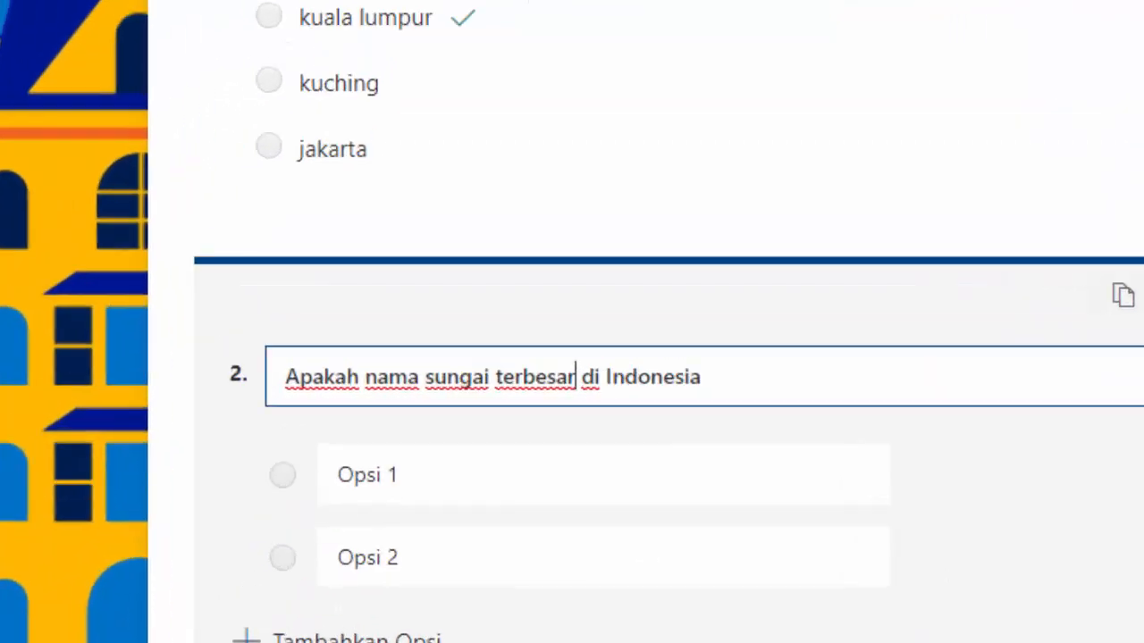
key(BackSpace)
key(BackSpace)
key(BackSpace)
key(BackSpace)
key(BackSpace)
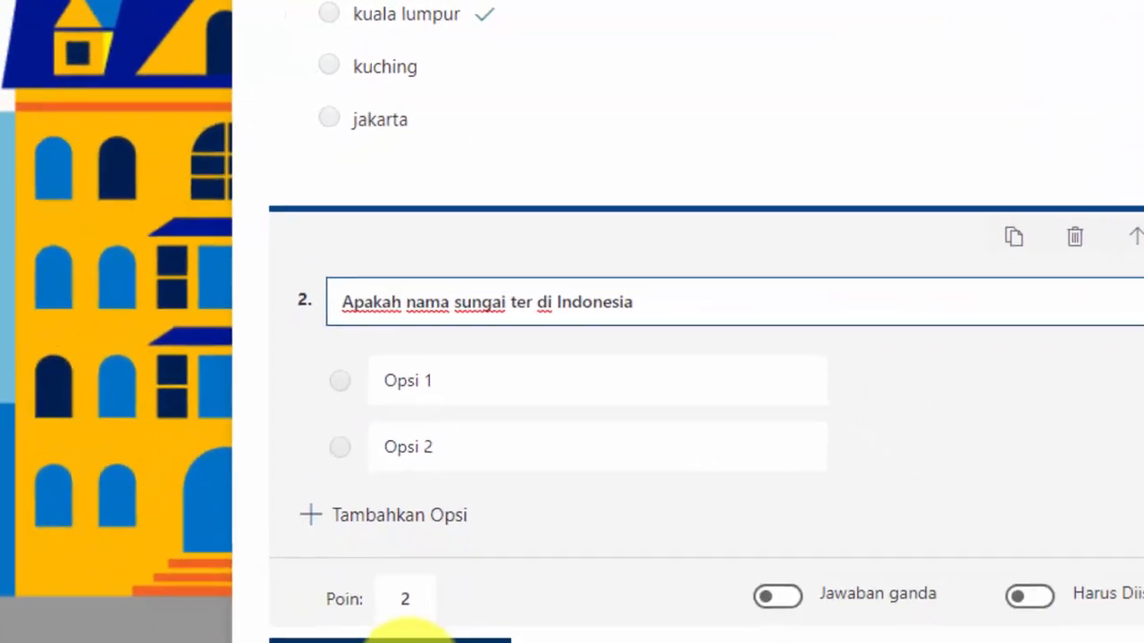
text(panjang)
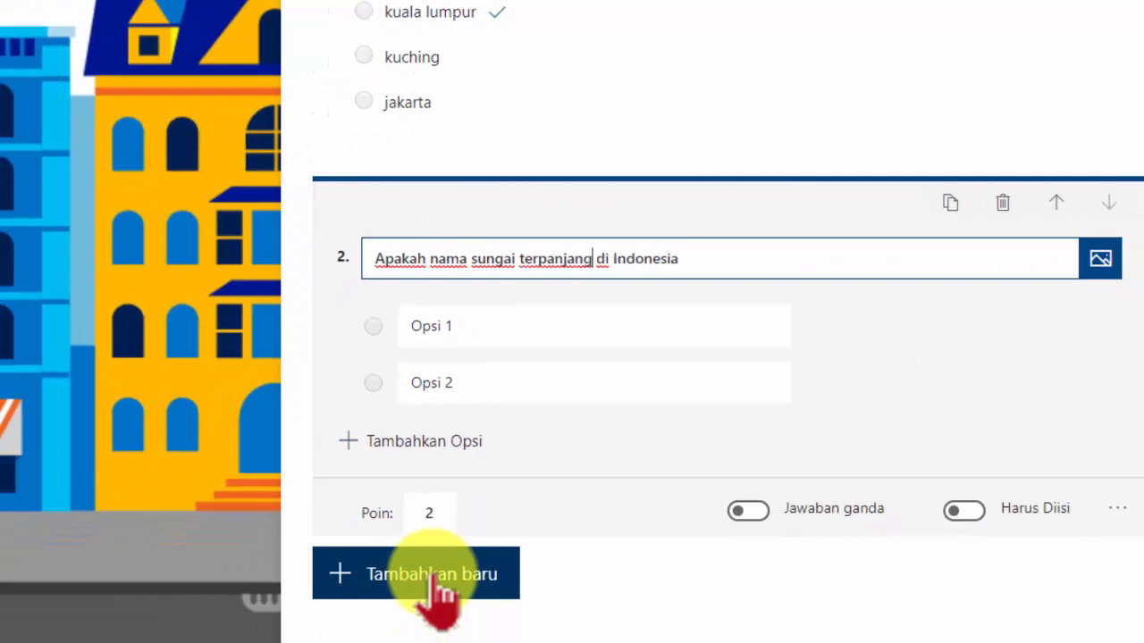
click(702, 259)
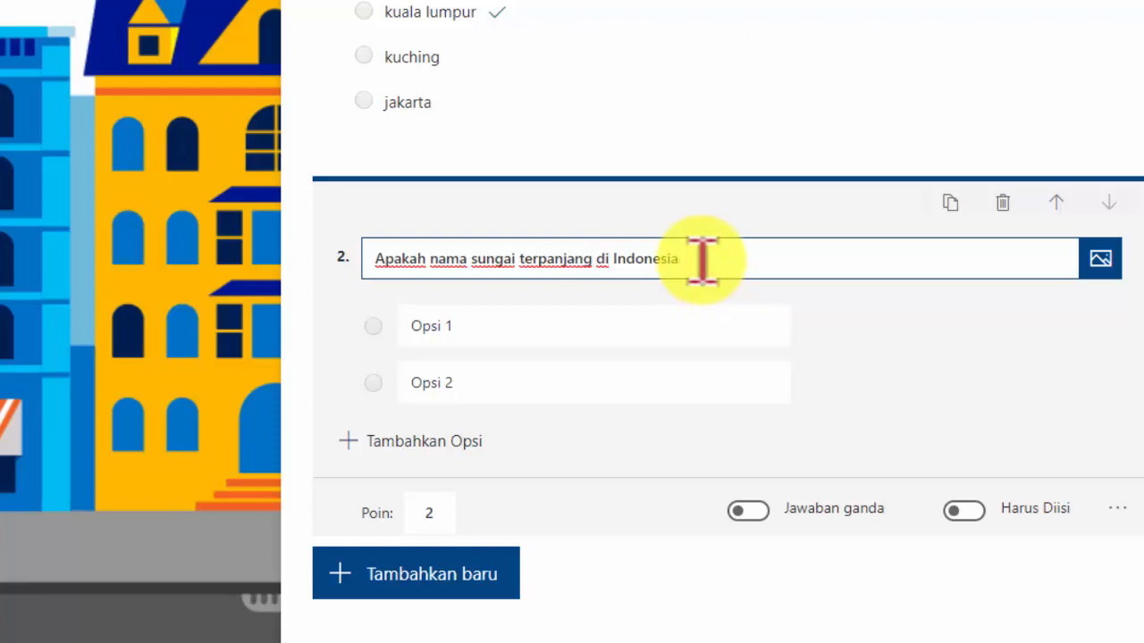
text(?)
Fill in the first two answer options as barito and bengawan solo
click(447, 332)
double_click(447, 340)
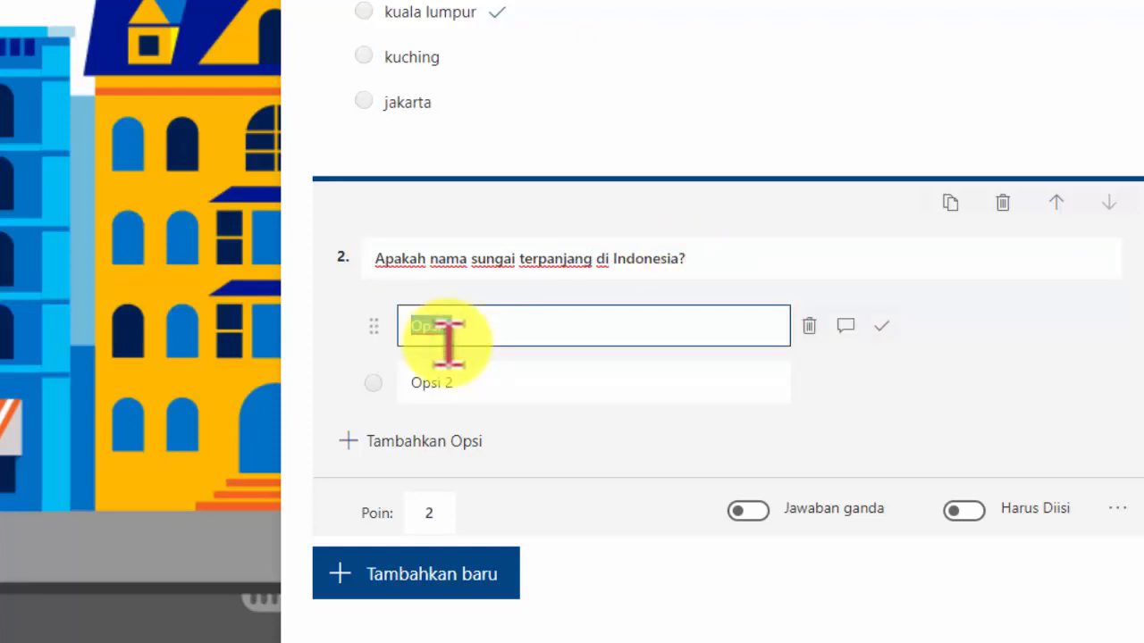
text(barito)
double_click(451, 383)
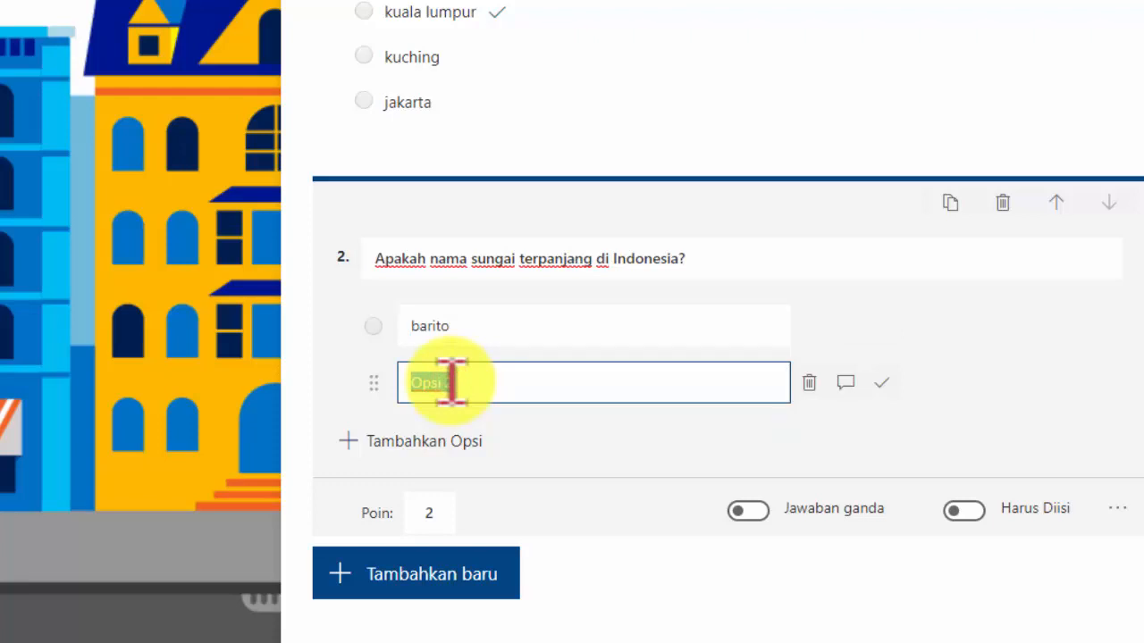
text(b)
key(BackSpace)
text(ben)
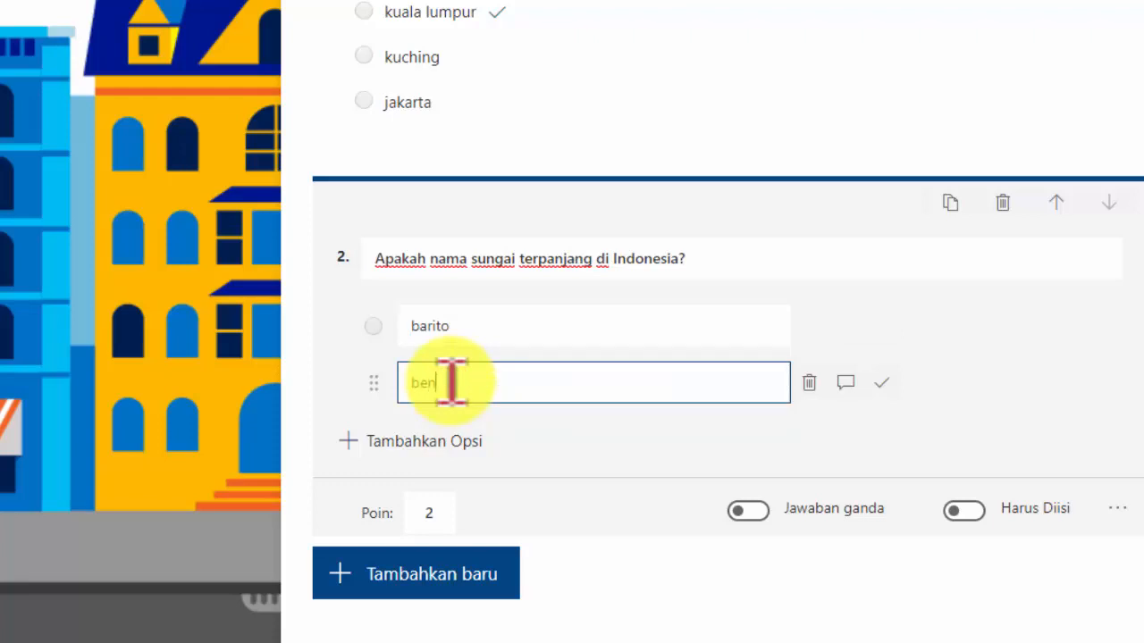
text(gawan solo)
Add two more options, kalimas and banyu baru
click(448, 435)
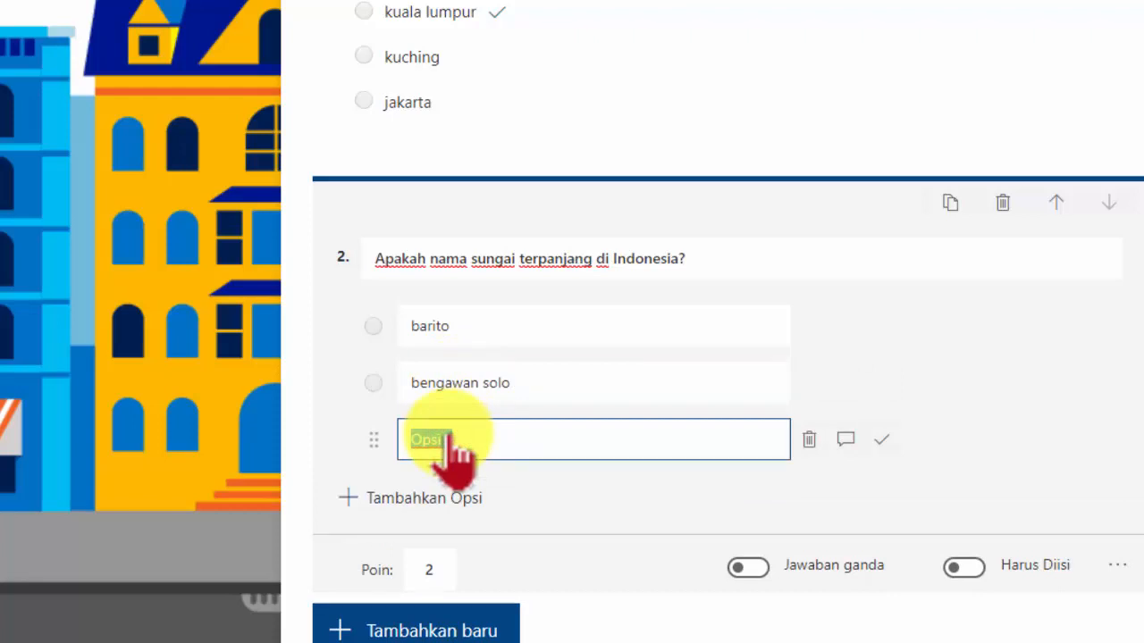
text(kalimas)
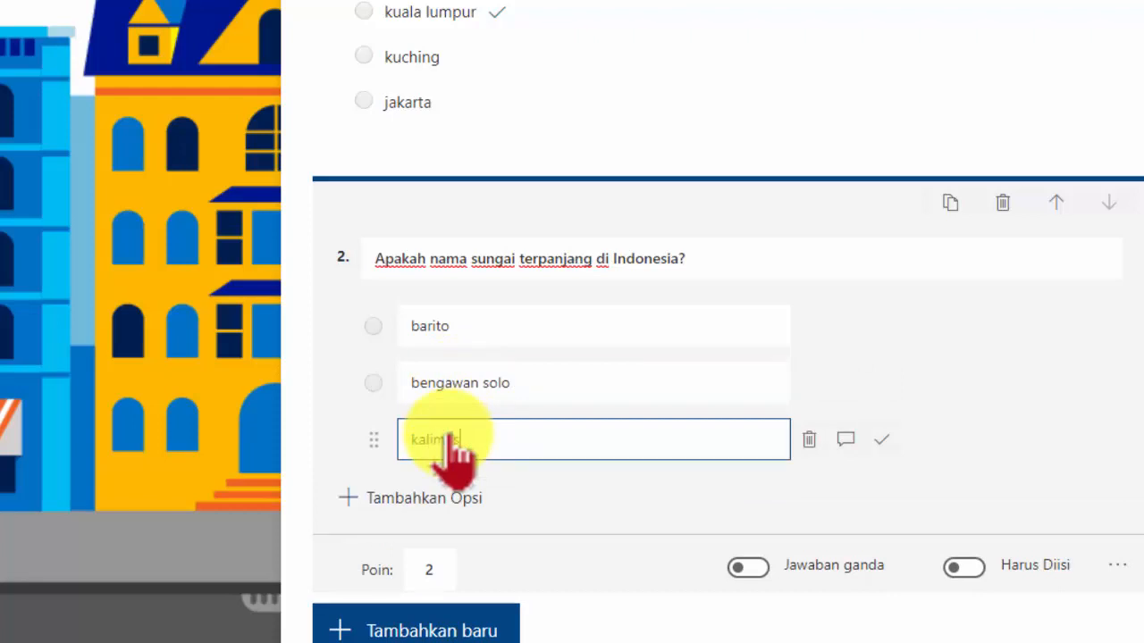
click(432, 508)
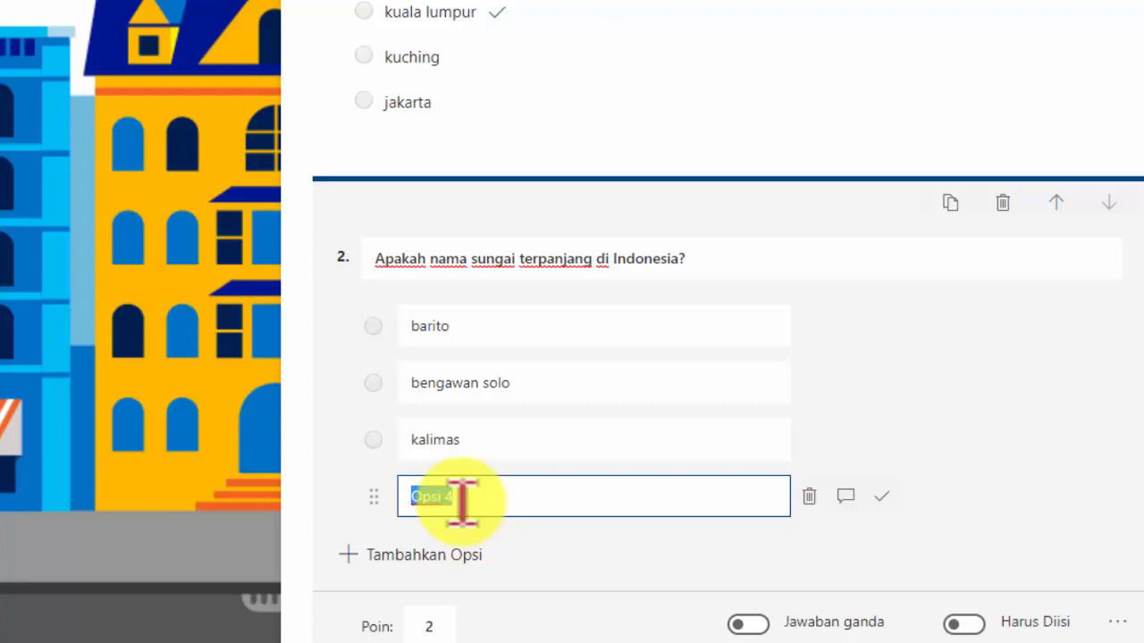
text(banyu )
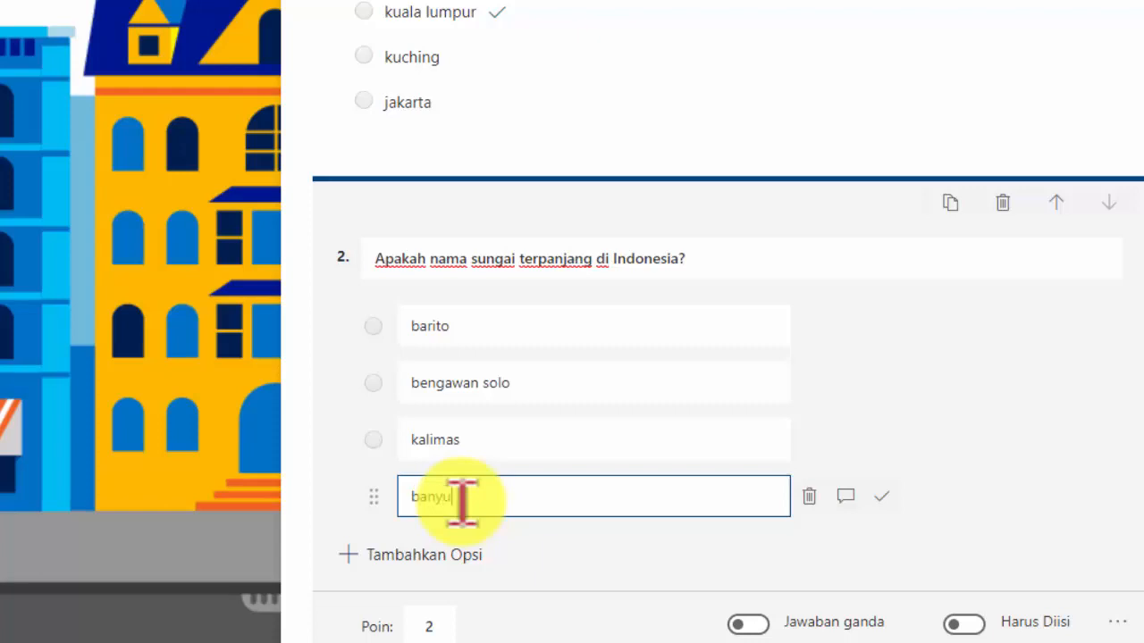
text(baru)
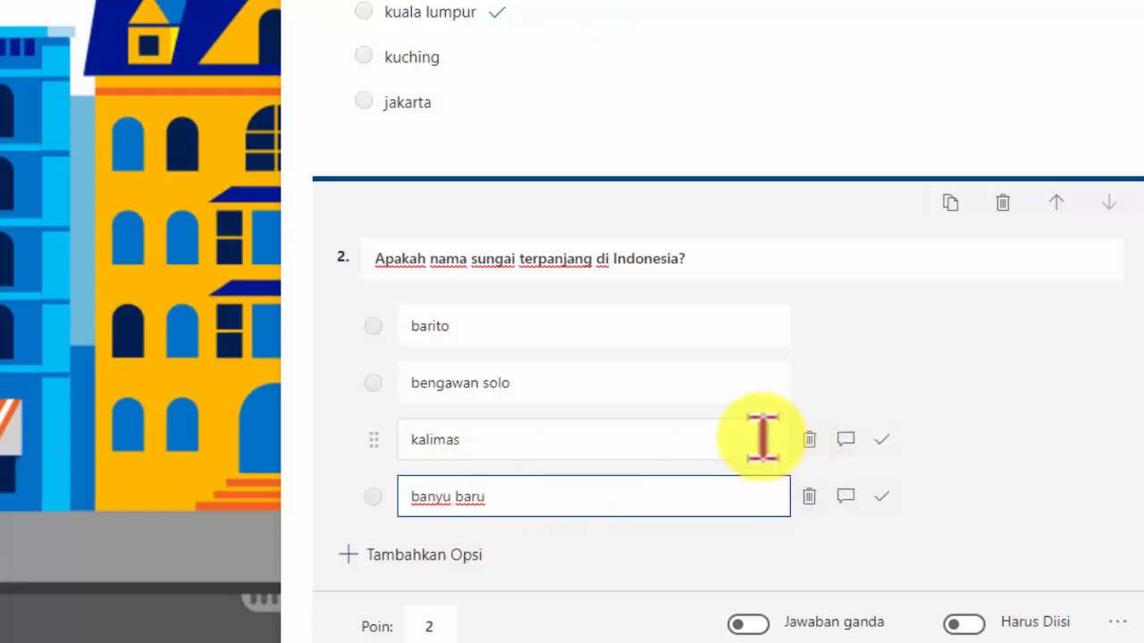
Mark barito as the correct answer and add the feedback message "Hebat! kamu bisa" to it
mouse_move(467, 340)
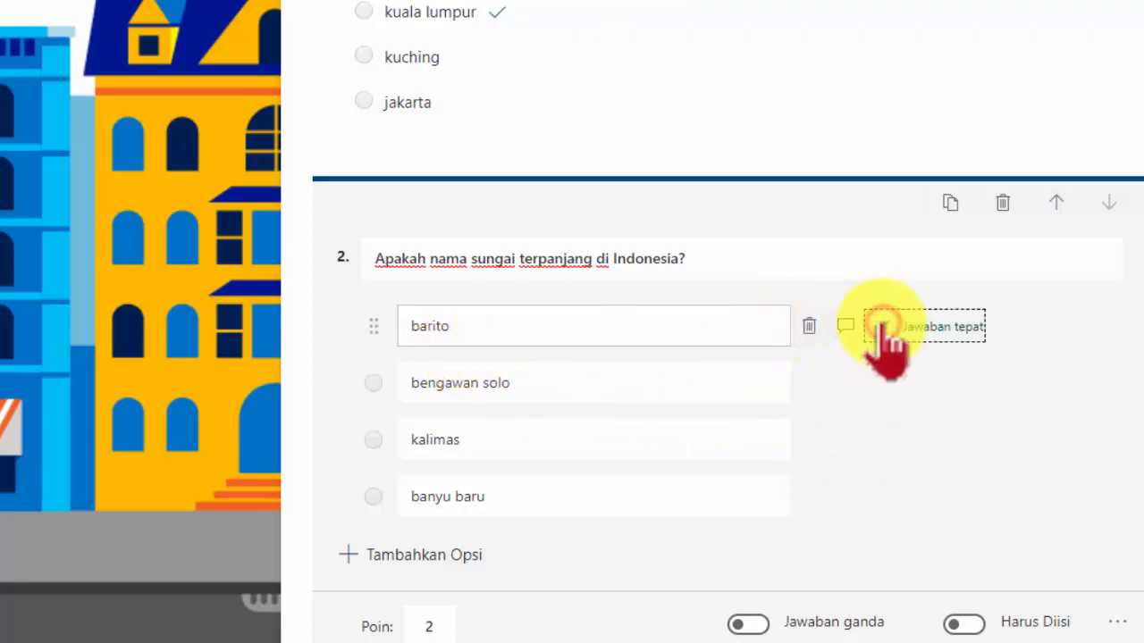
click(846, 325)
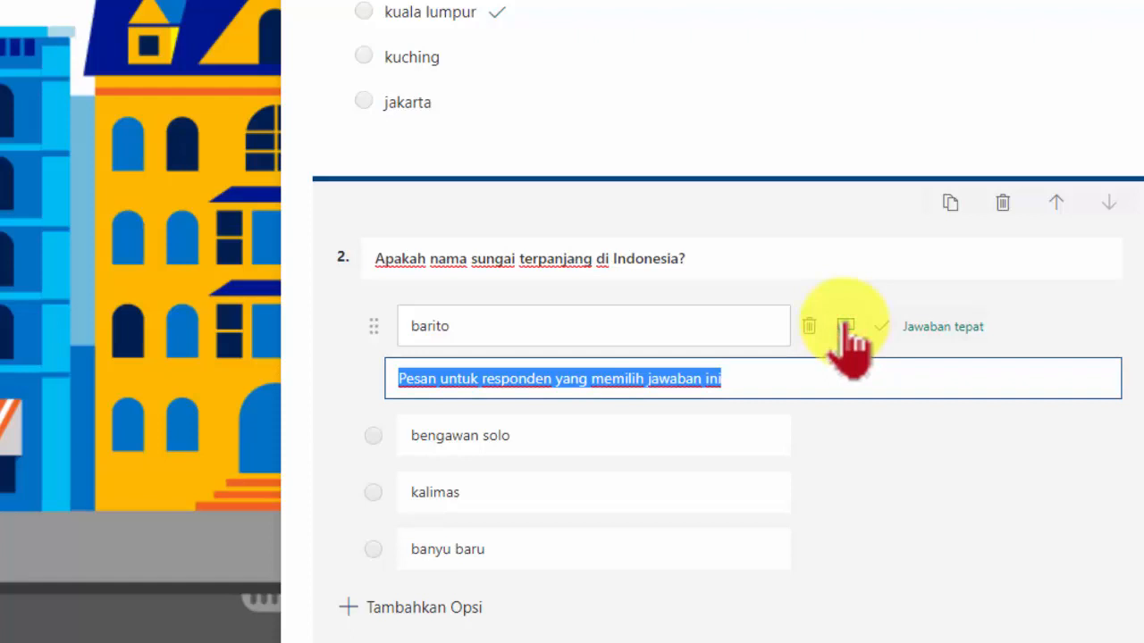
text(Hebat)
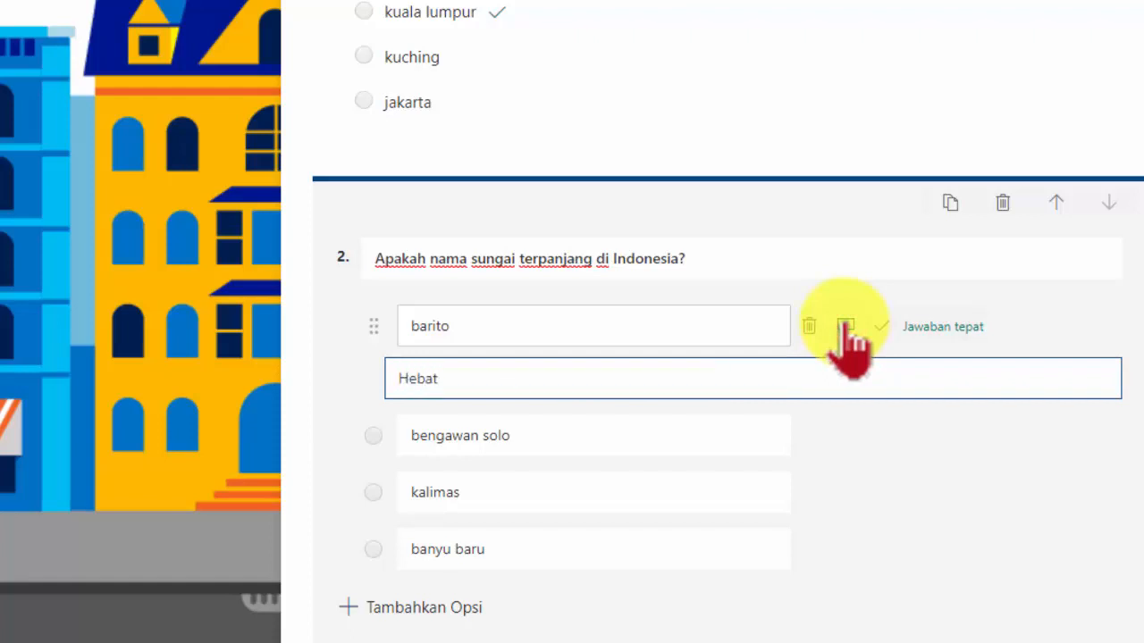
text(! kamu bi)
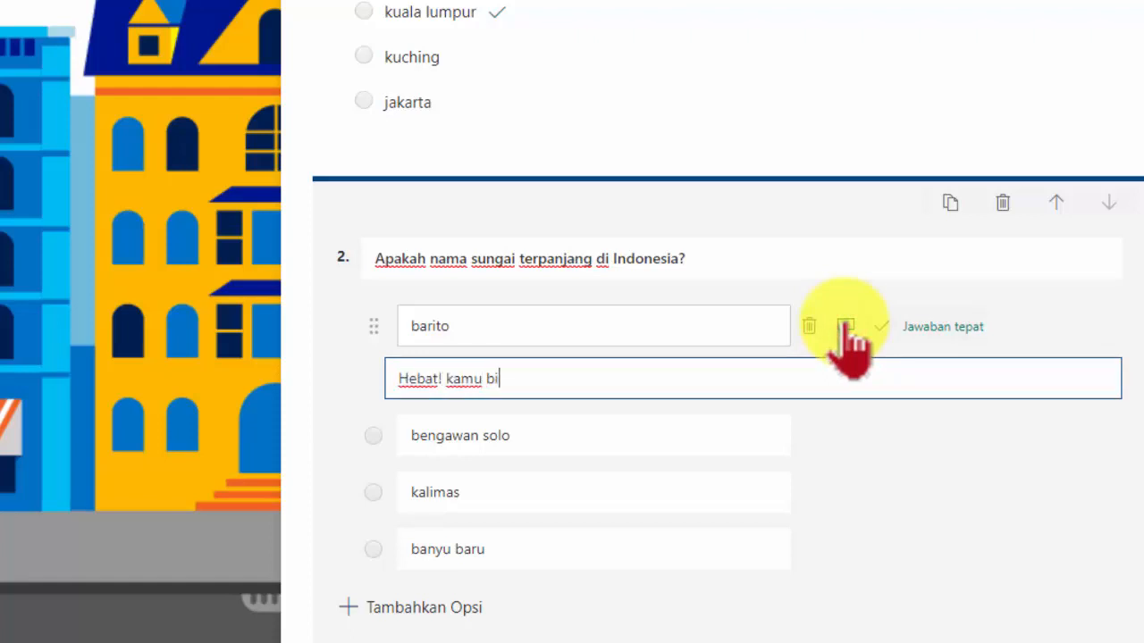
text(sa)
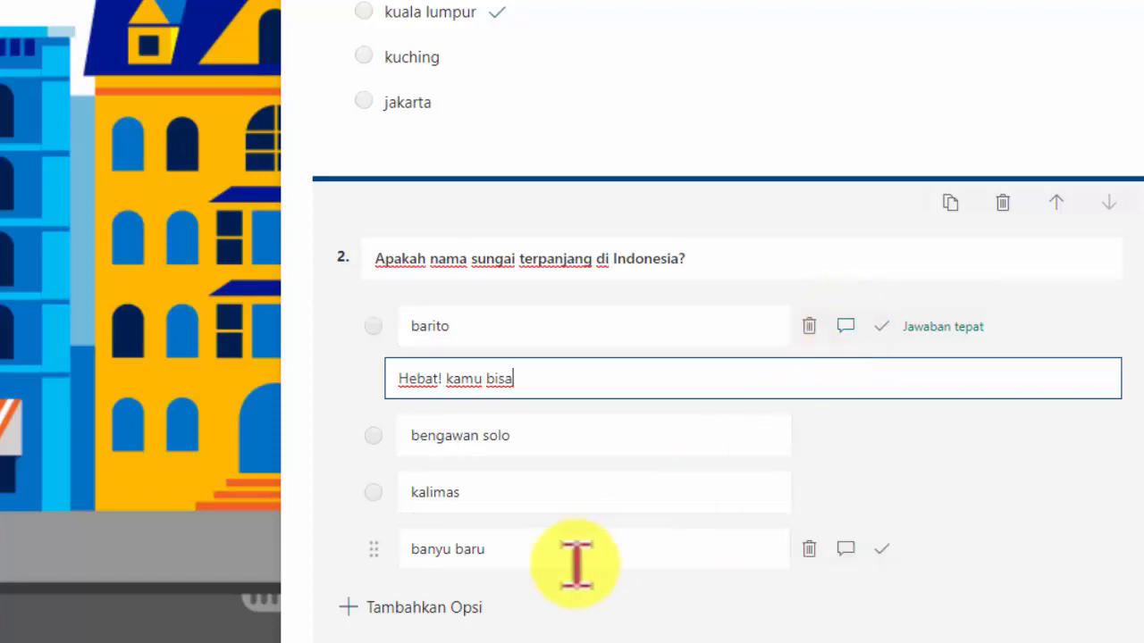
scroll(537, 581, down, 1)
scroll(554, 357, up, 5)
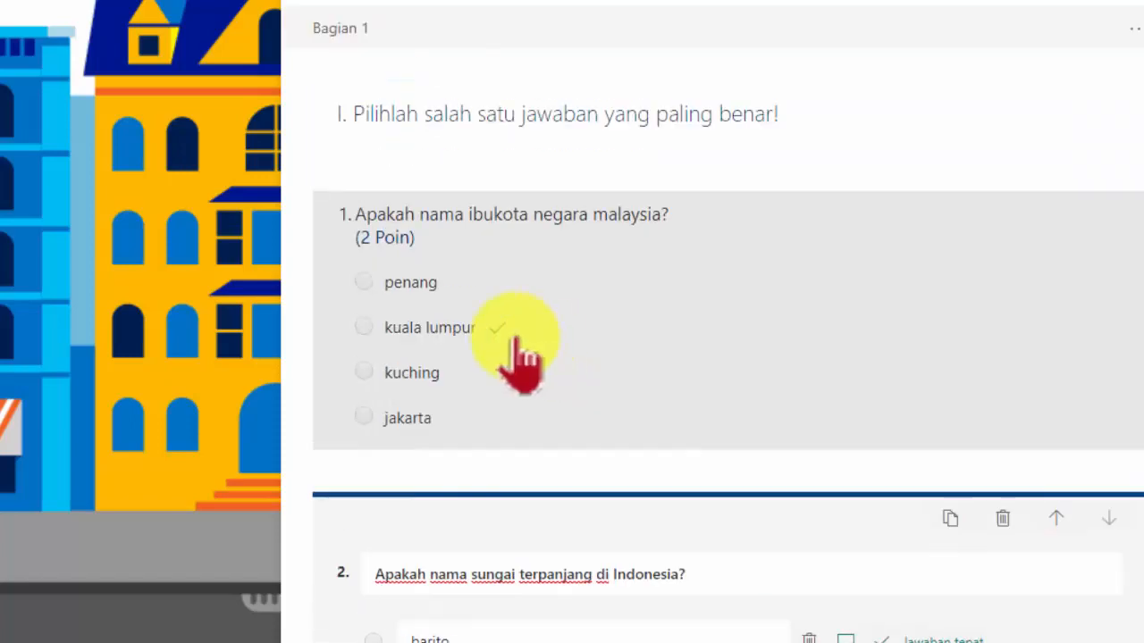
scroll(506, 572, down, 3)
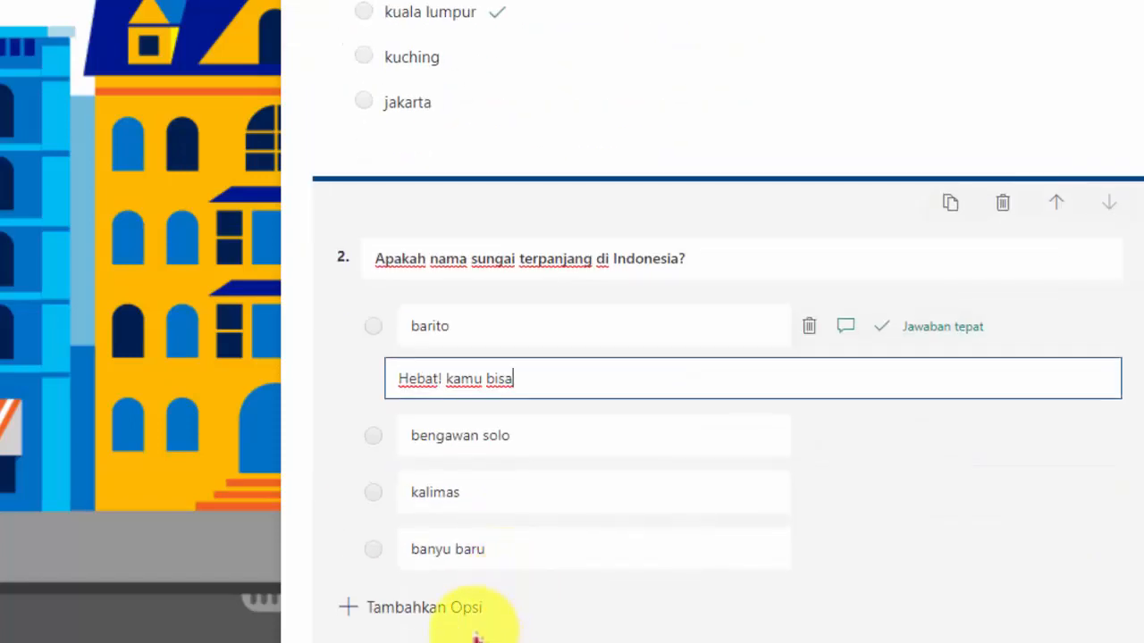
scroll(477, 636, down, 2)
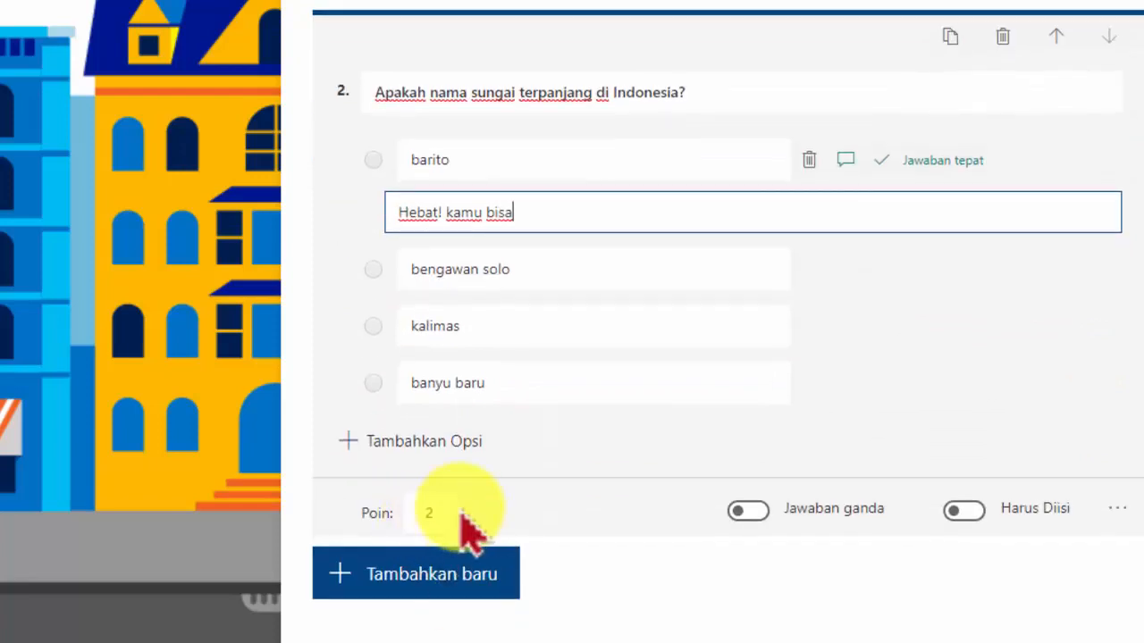
scroll(735, 376, up, 4)
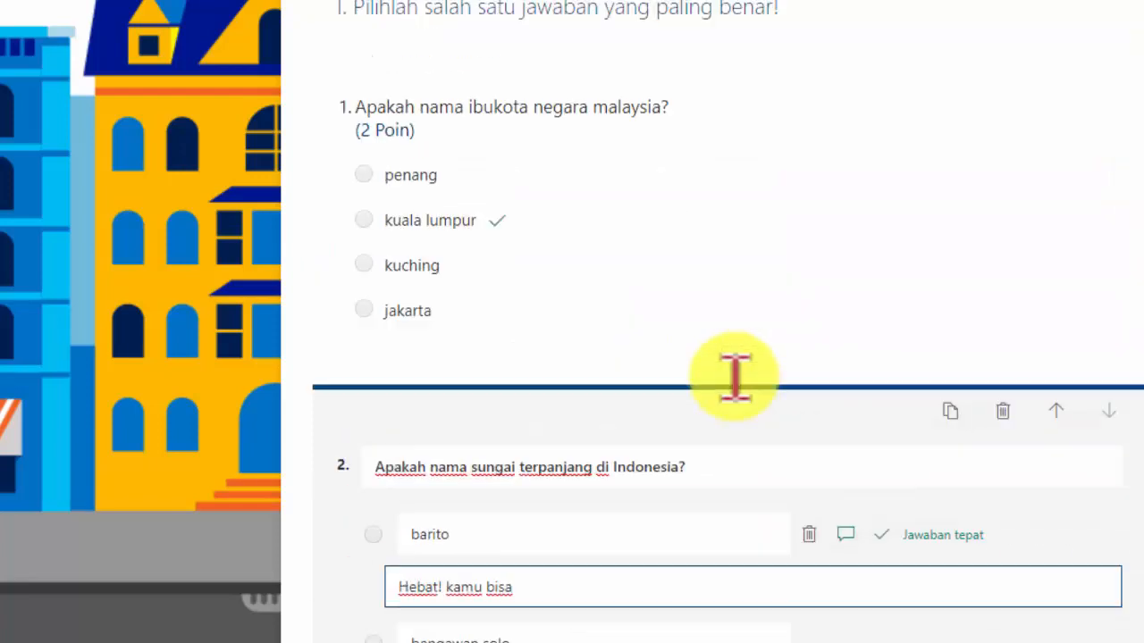
Turn on the required setting for question 1 and question 2
click(778, 356)
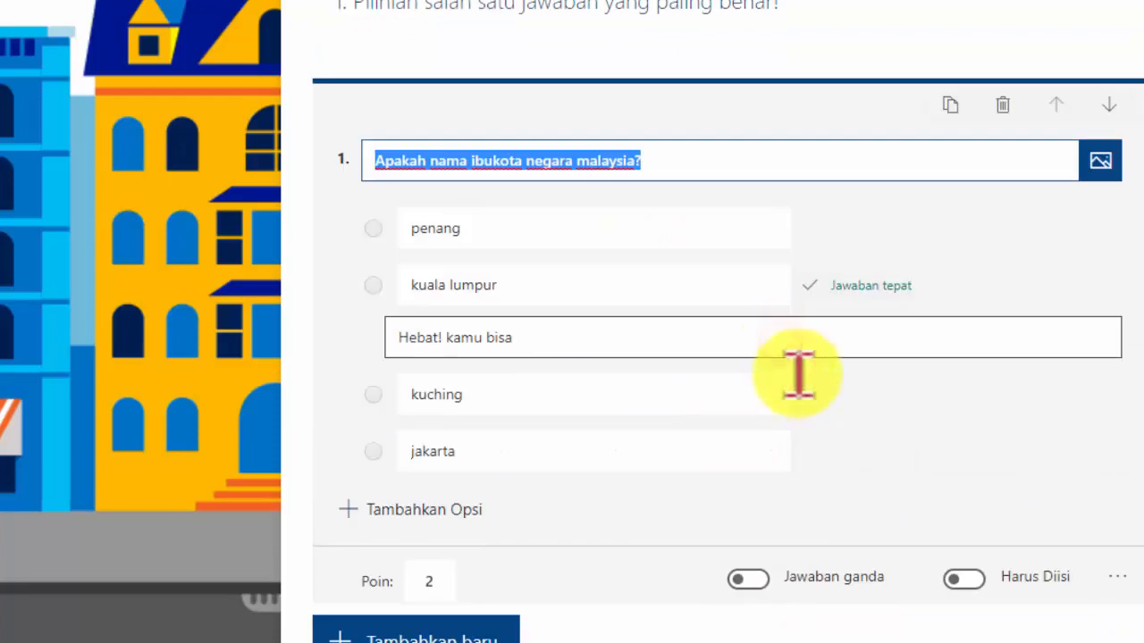
click(980, 579)
scroll(980, 581, down, 3)
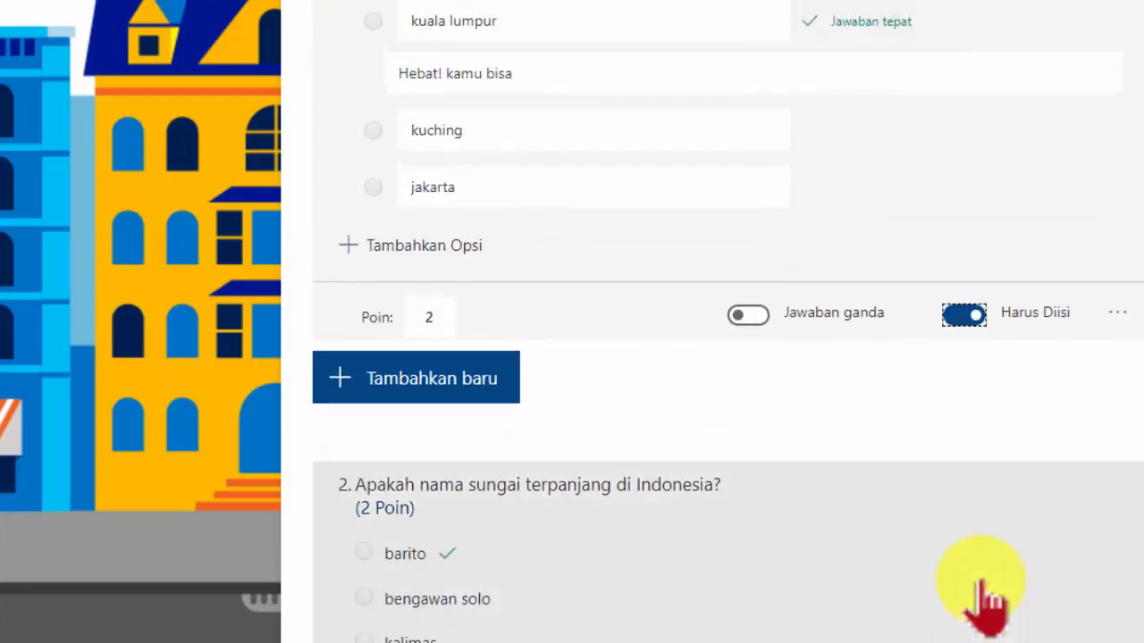
scroll(983, 600, down, 1)
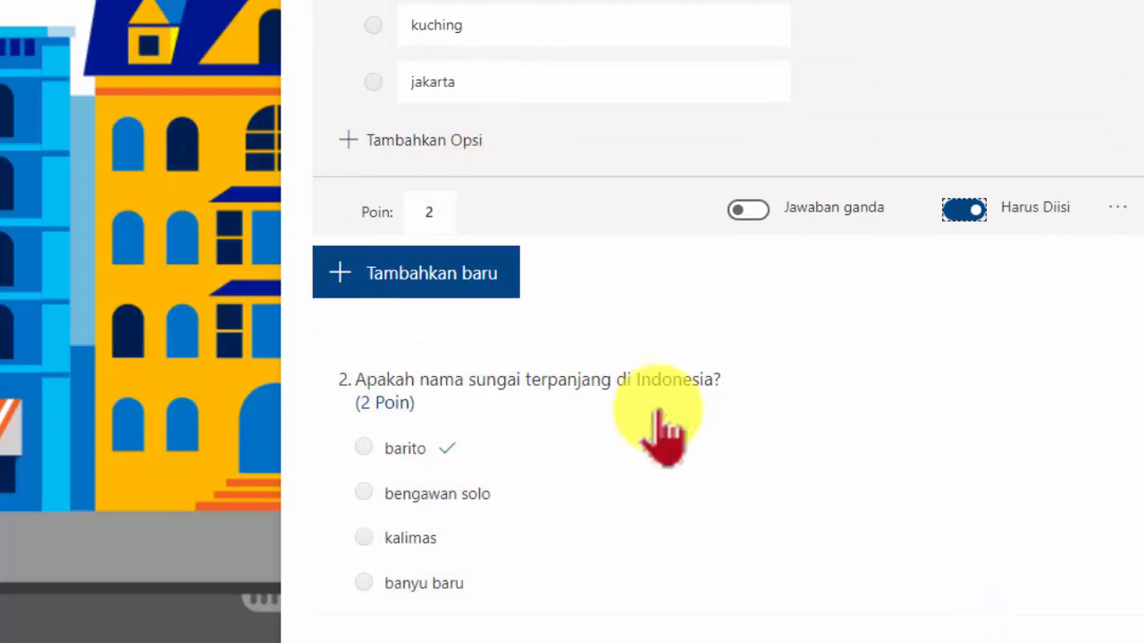
click(661, 434)
click(975, 514)
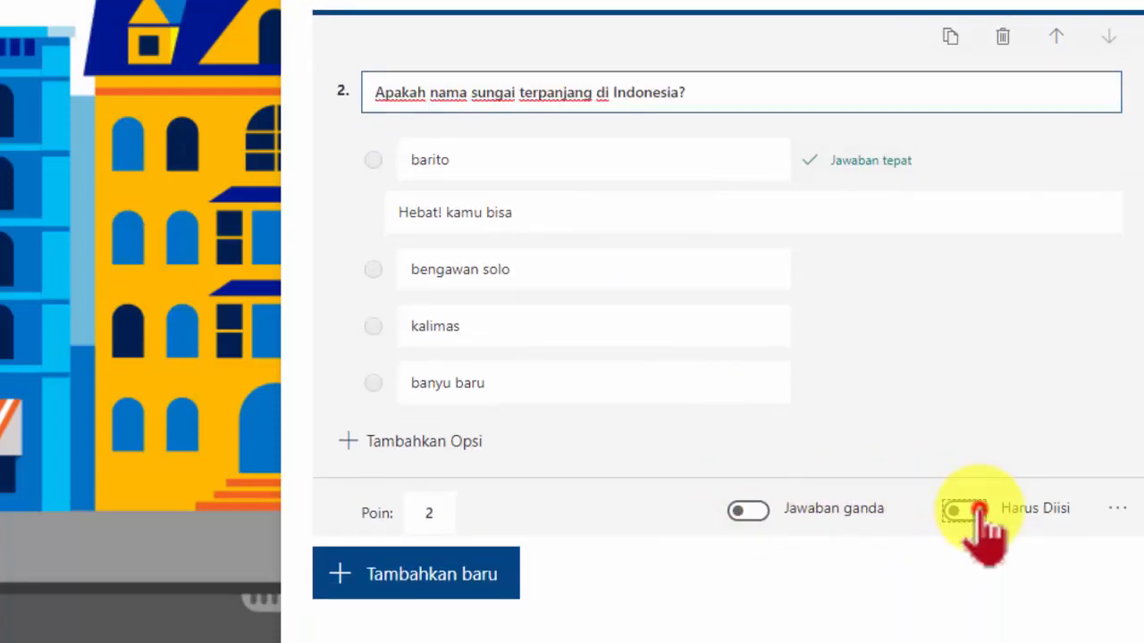
Add a new section after question 2
scroll(626, 427, up, 5)
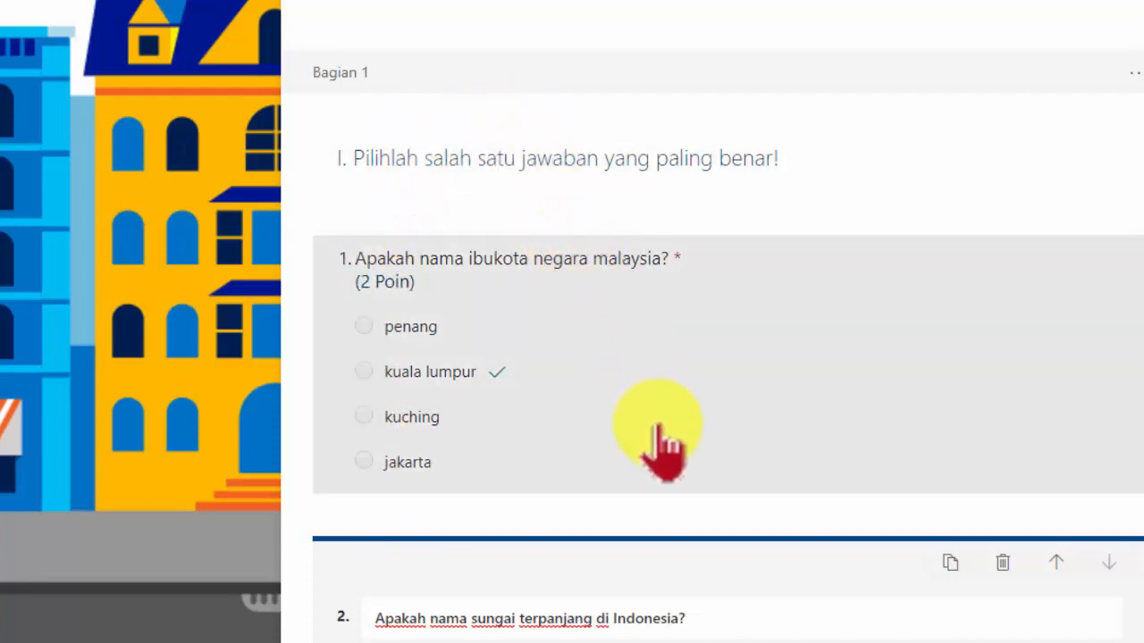
scroll(661, 447, down, 5)
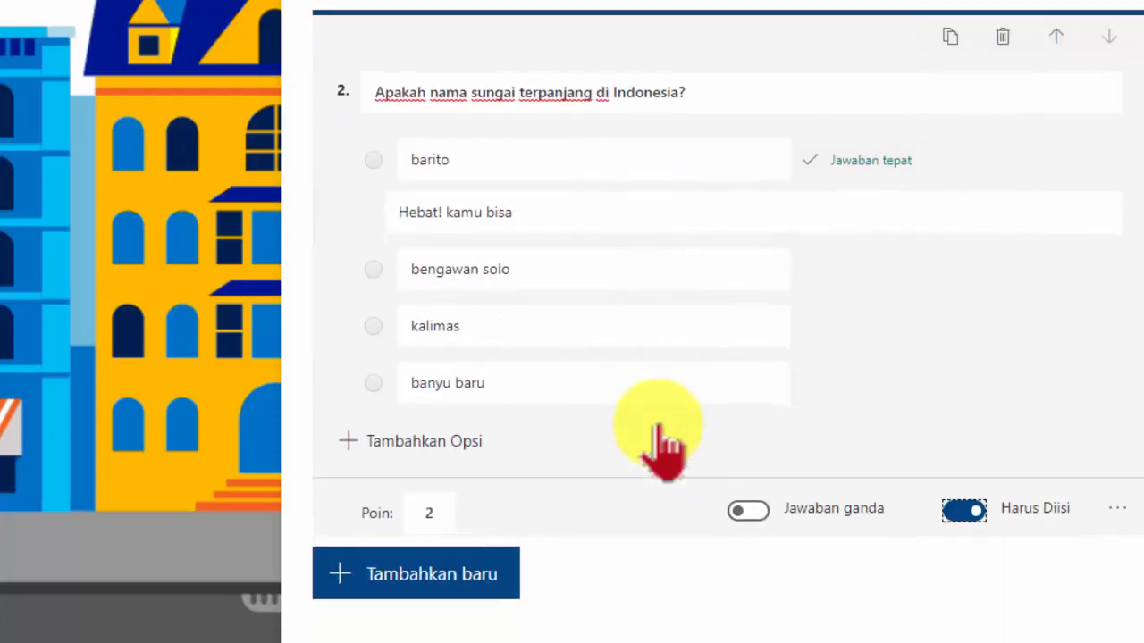
scroll(652, 447, up, 5)
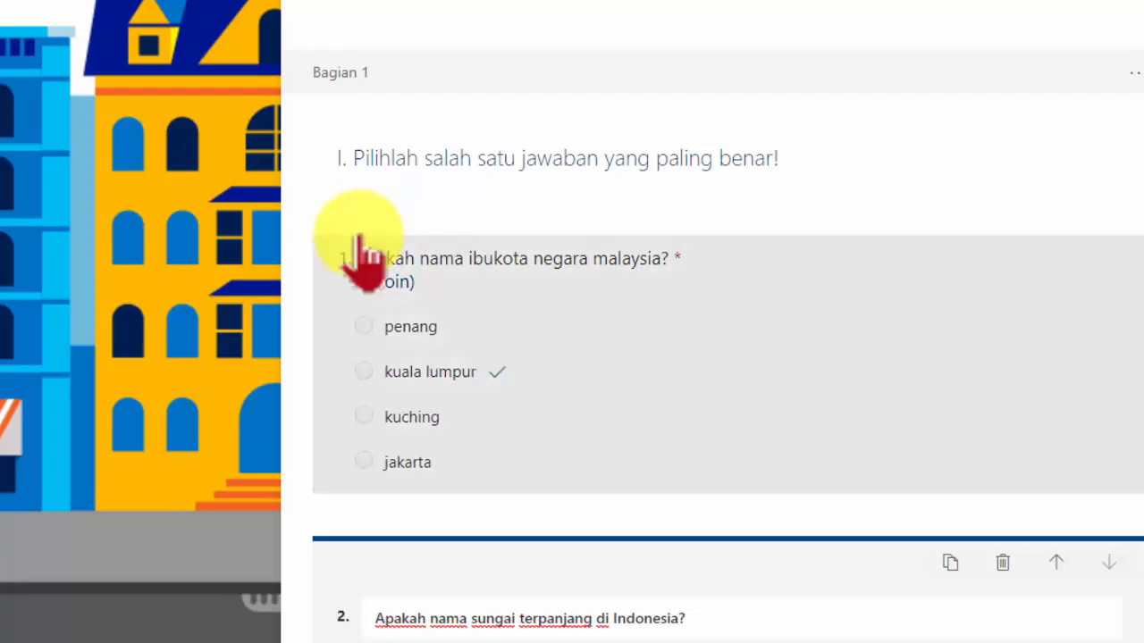
scroll(366, 264, down, 5)
click(469, 576)
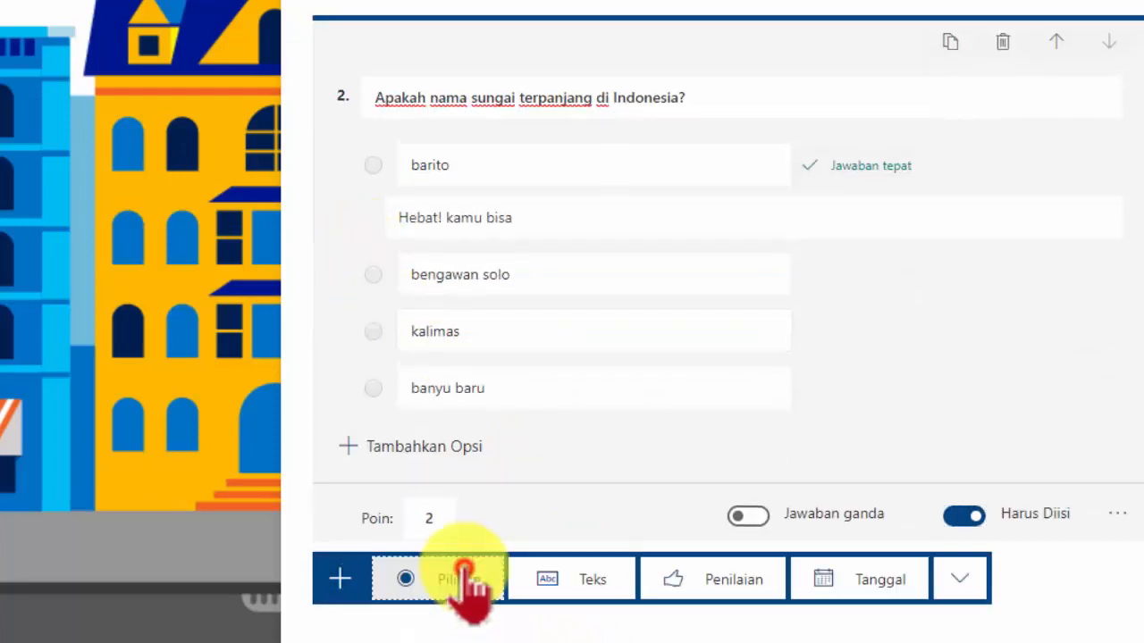
click(965, 583)
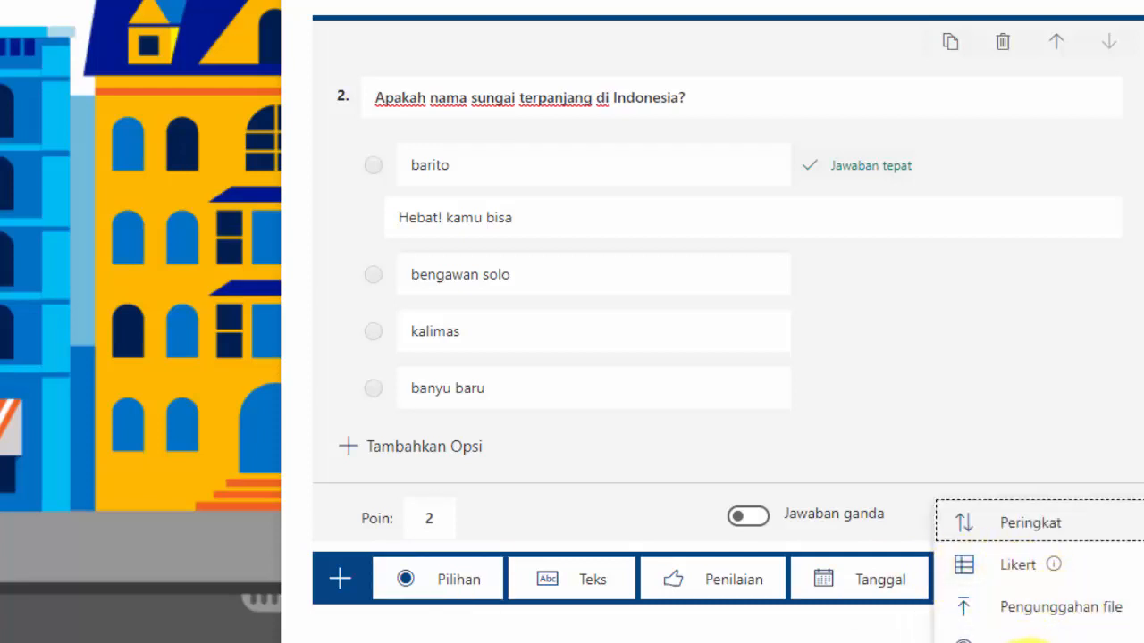
click(1028, 638)
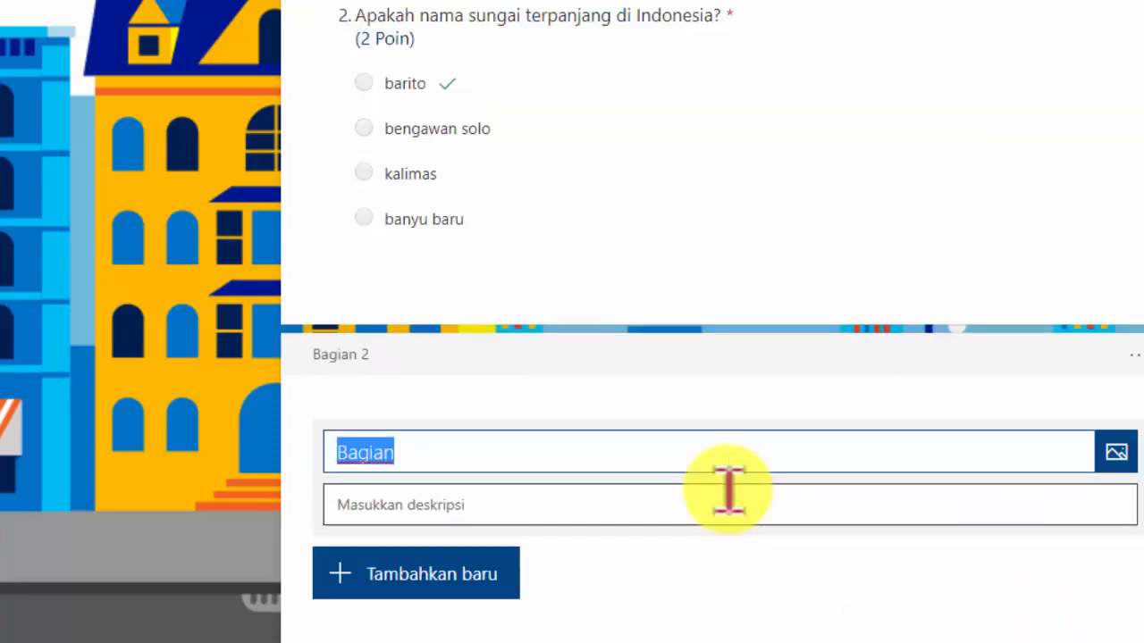
Title the new section "II. Isilah dengan tepat!"
text(I)
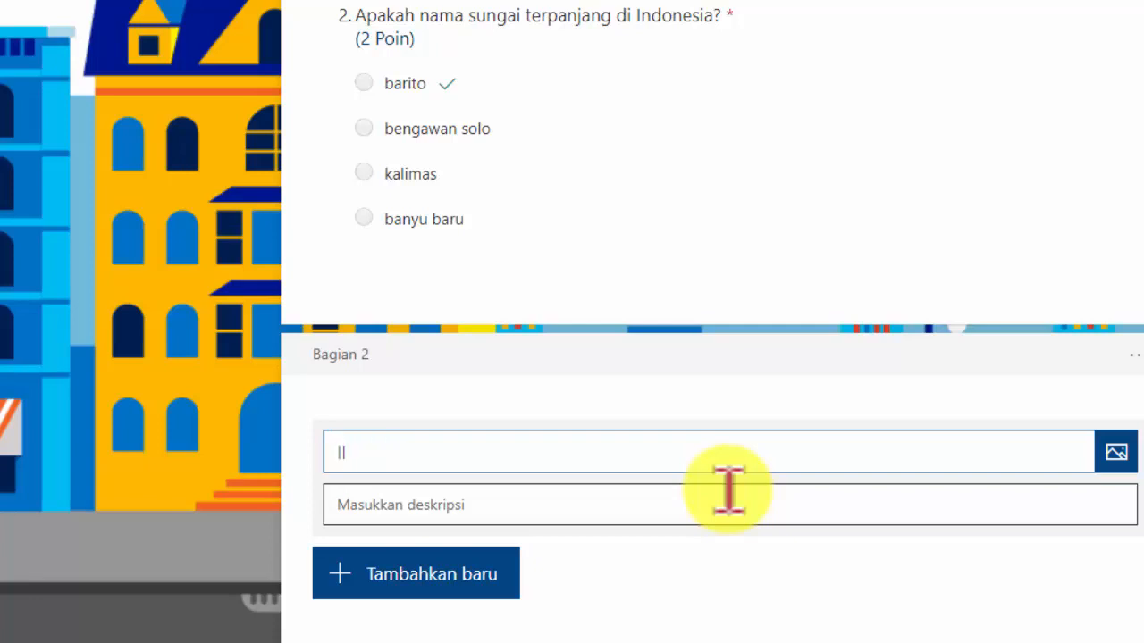
text(l. Isilah den)
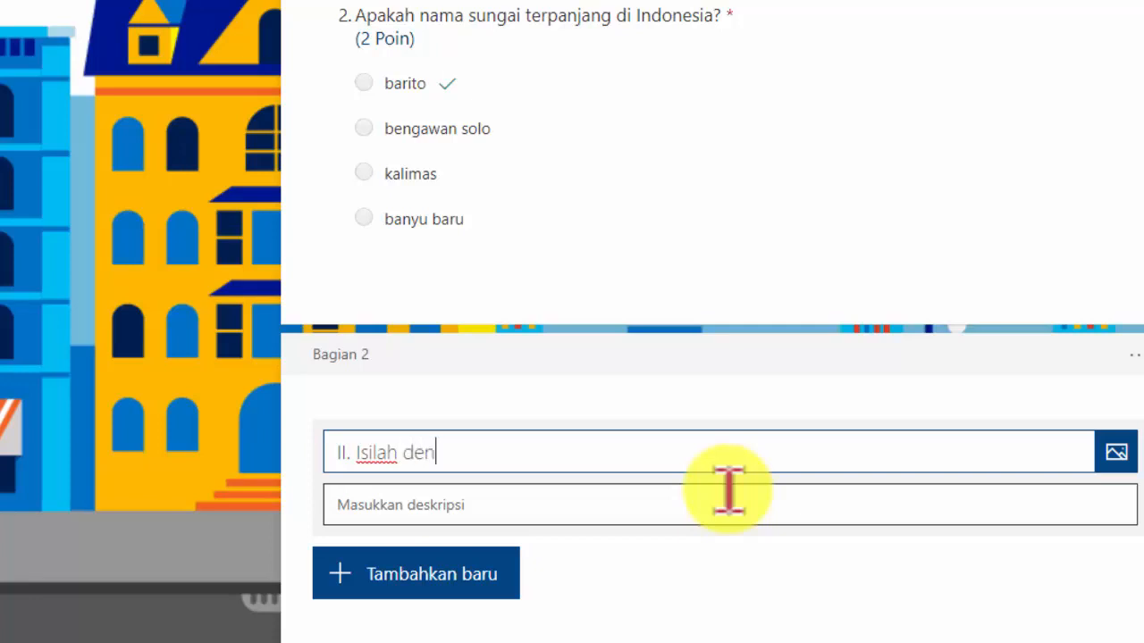
text(gan tepat)
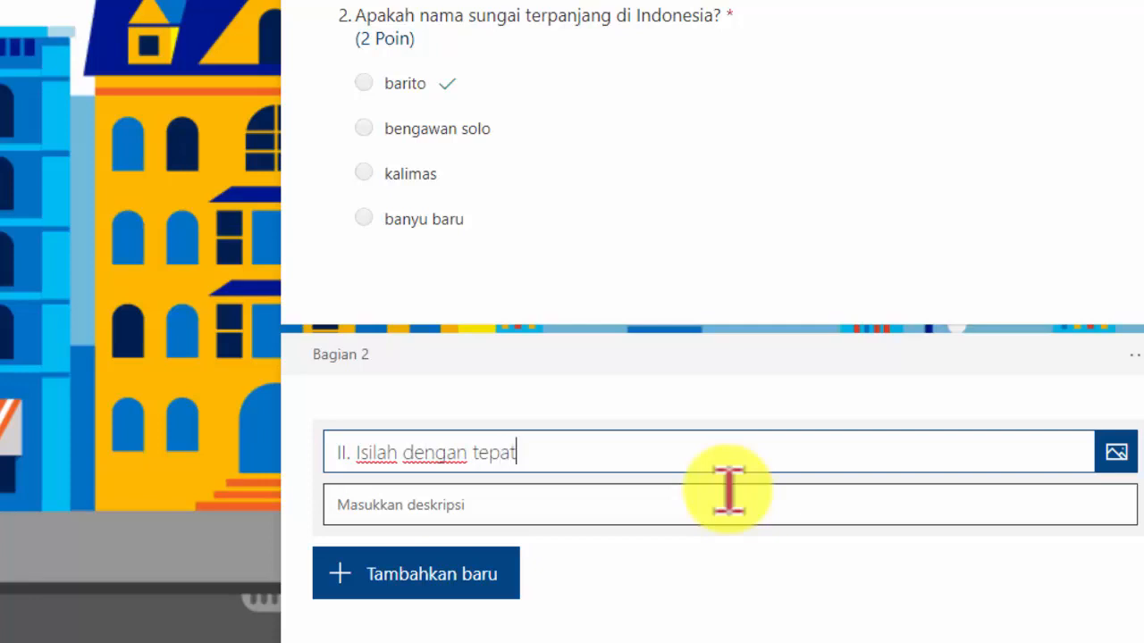
text(!)
Add a Text question to the second section
click(487, 592)
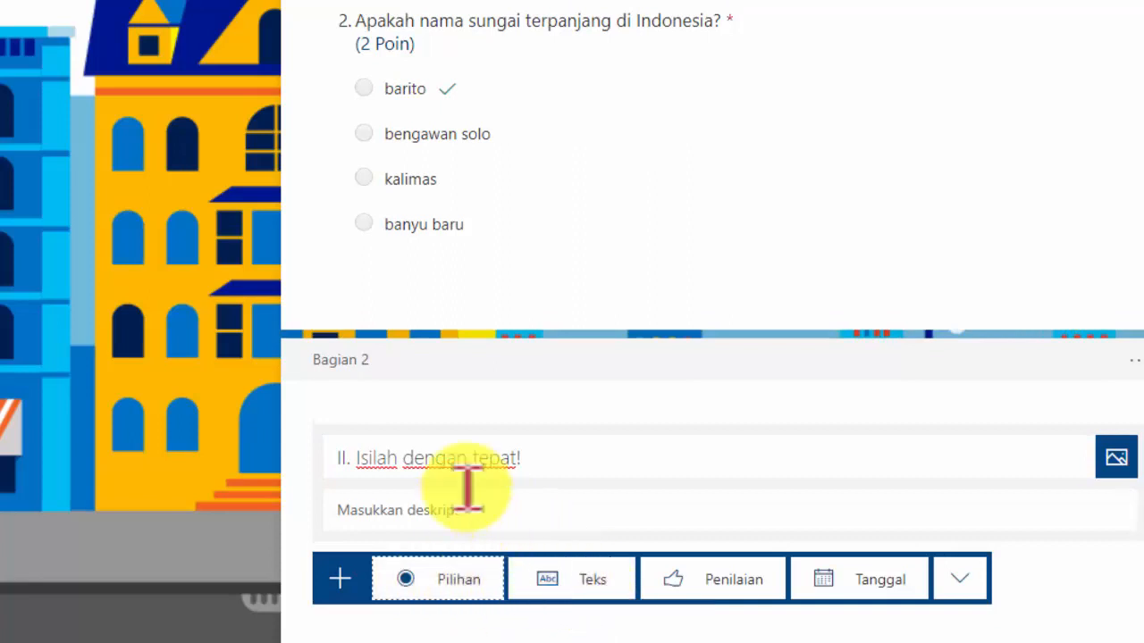
click(603, 579)
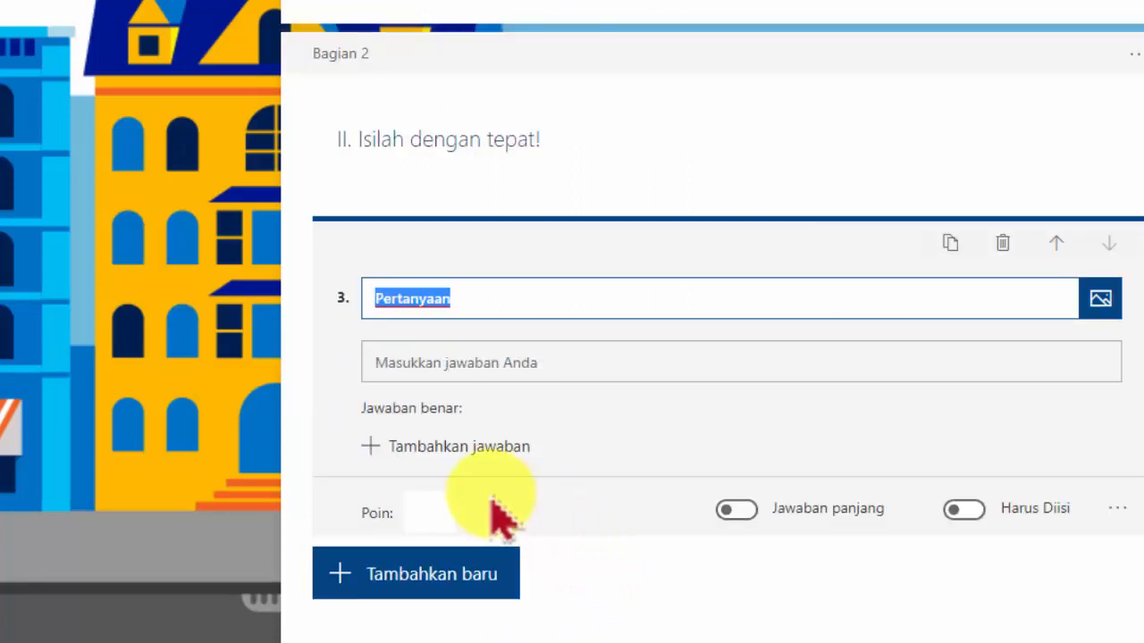
scroll(493, 229, up, 5)
scroll(496, 219, up, 5)
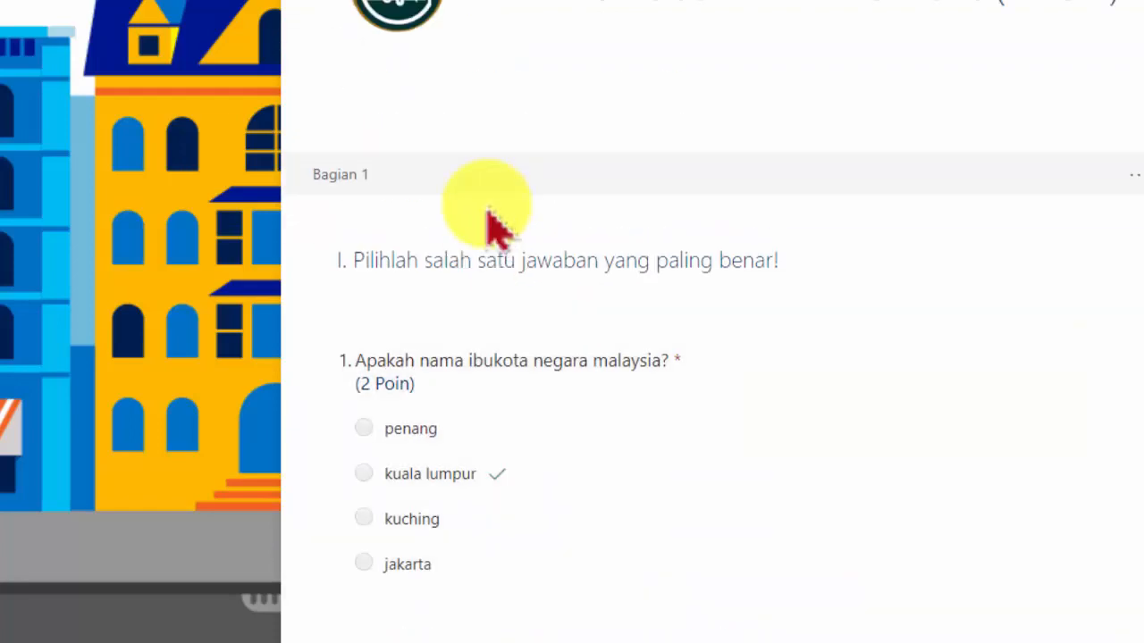
scroll(485, 214, down, 5)
scroll(380, 125, up, 3)
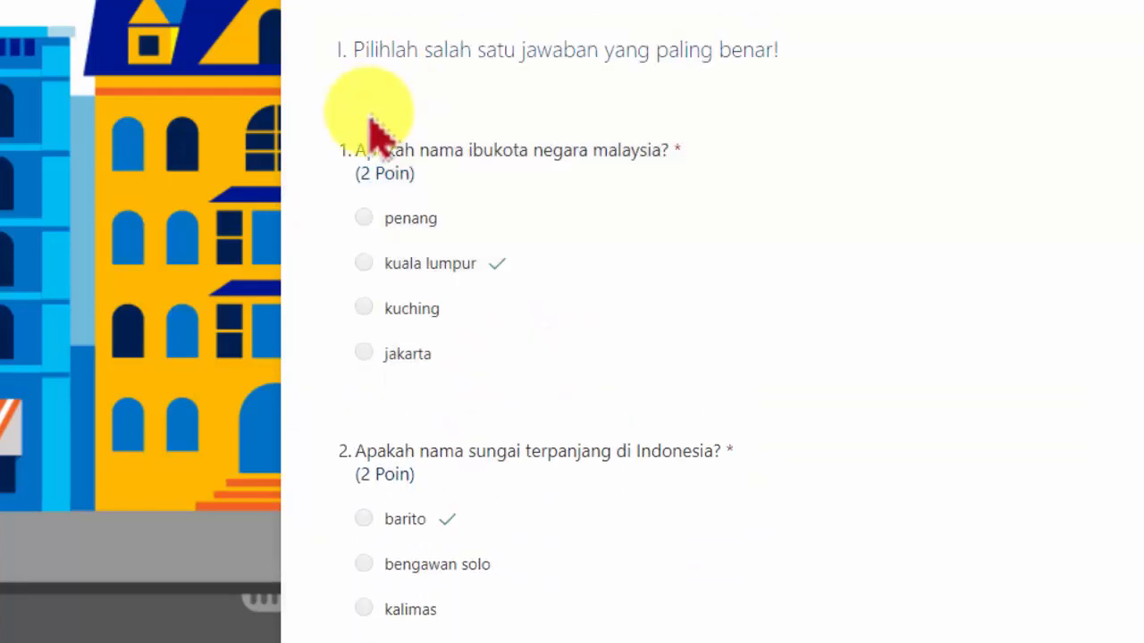
scroll(331, 272, down, 4)
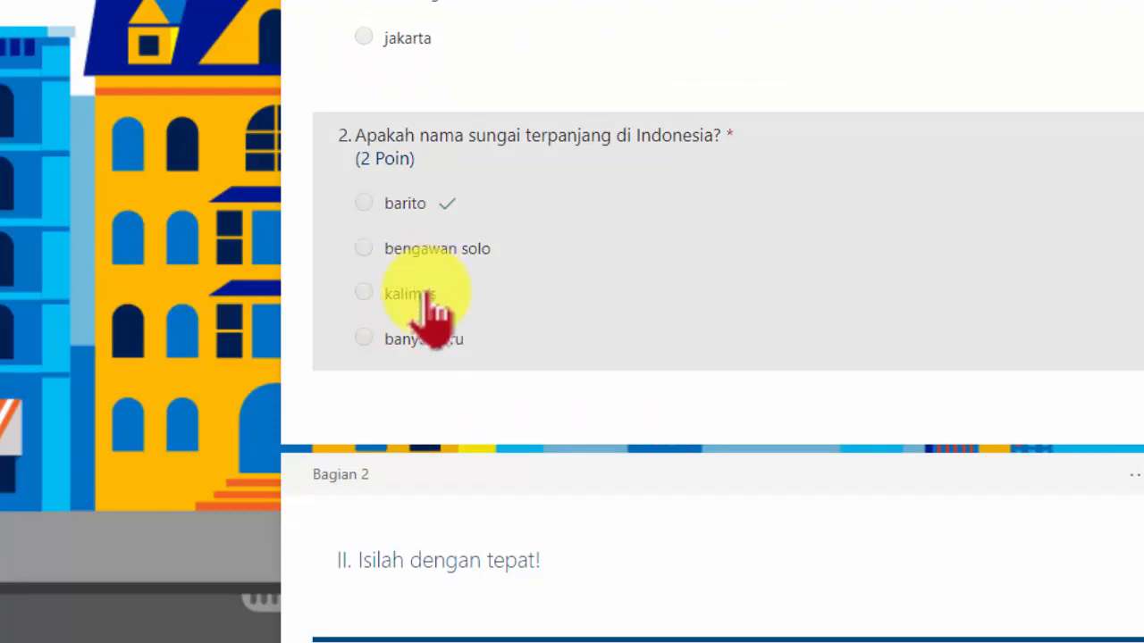
scroll(429, 317, down, 3)
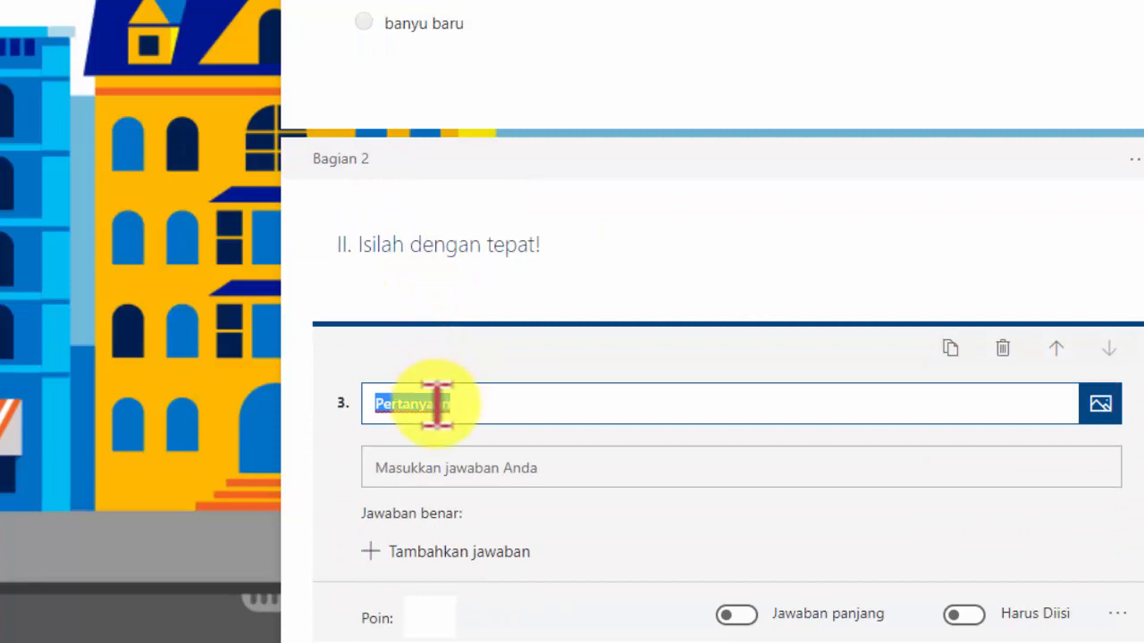
scroll(467, 339, up, 3)
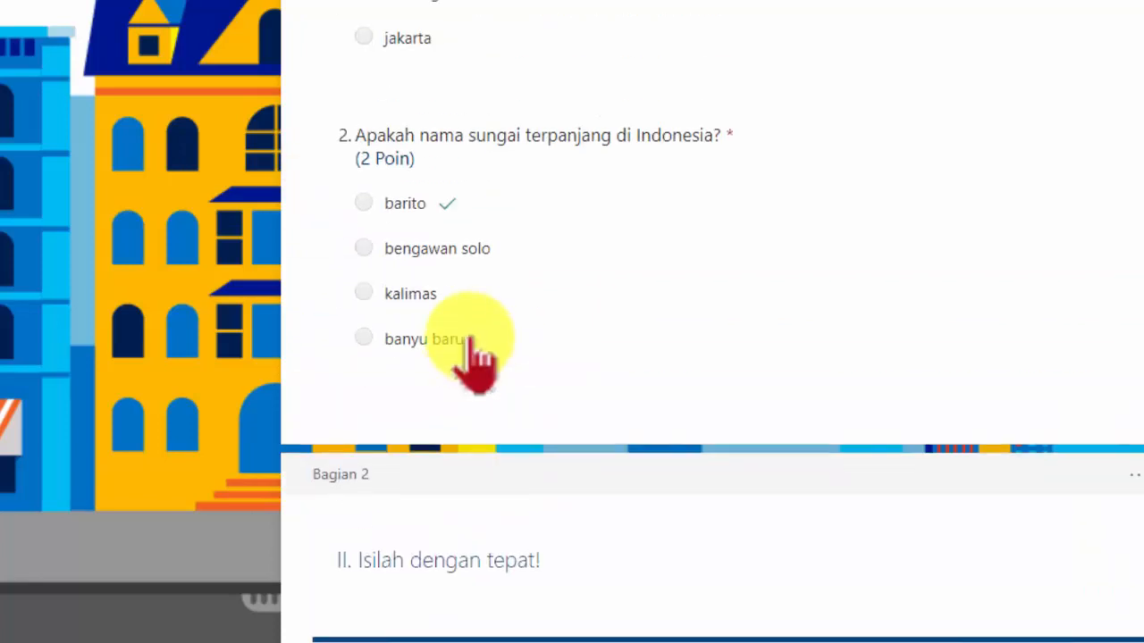
scroll(471, 302, down, 2)
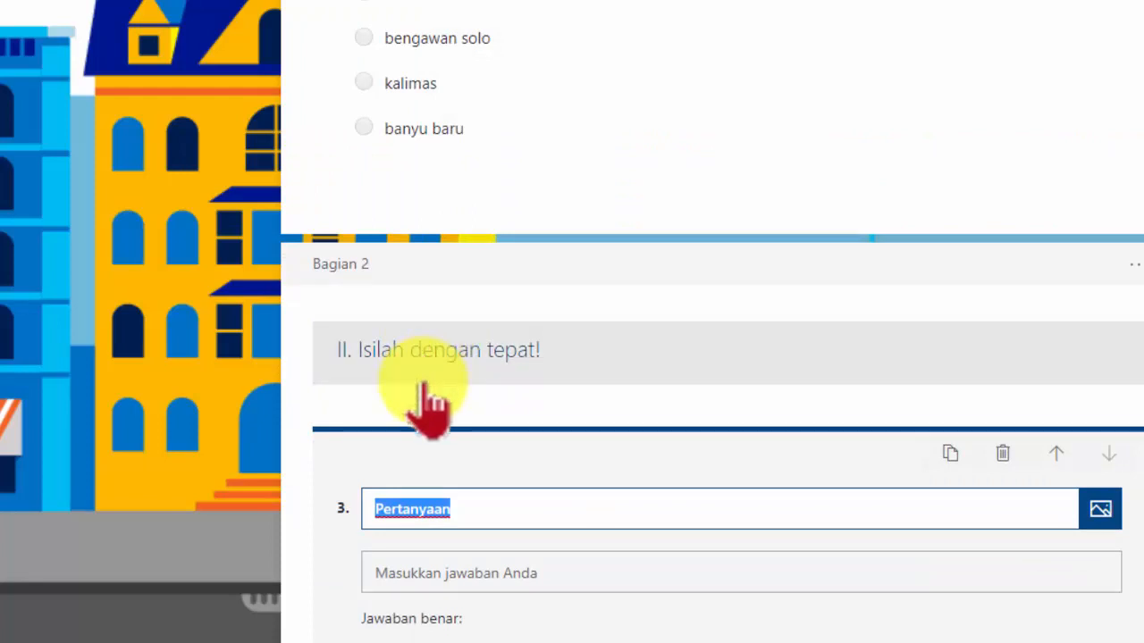
scroll(434, 473, down, 2)
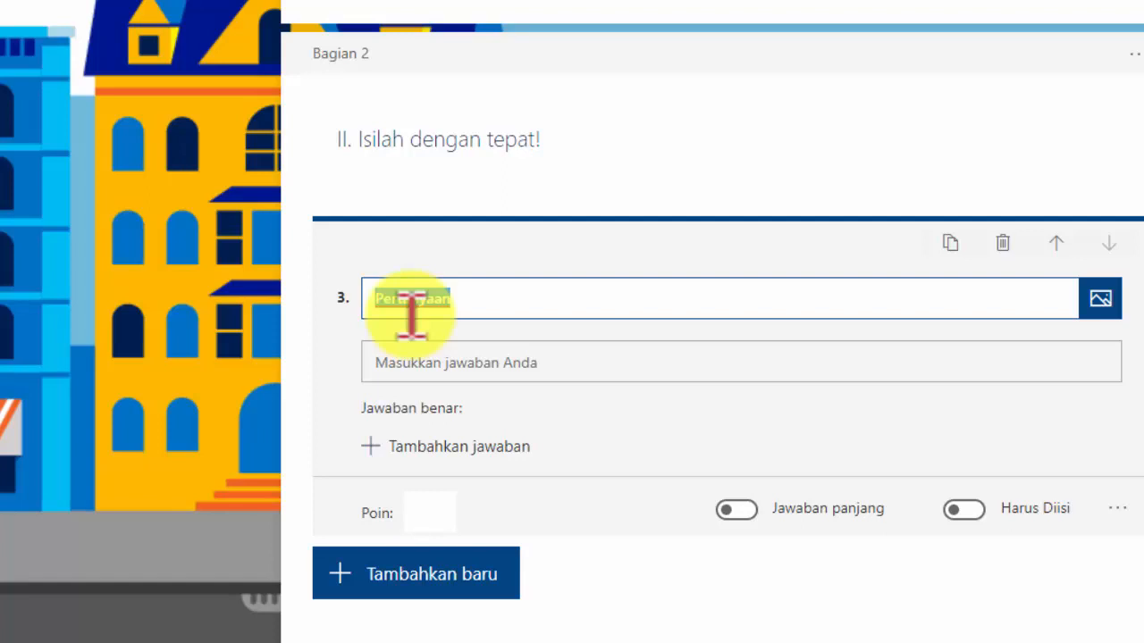
Enter question 3 as "Nama ibukota negara kita adalah ...", worth 4 points, and make it required
text(nam)
key(BackSpace)
key(BackSpace)
key(BackSpace)
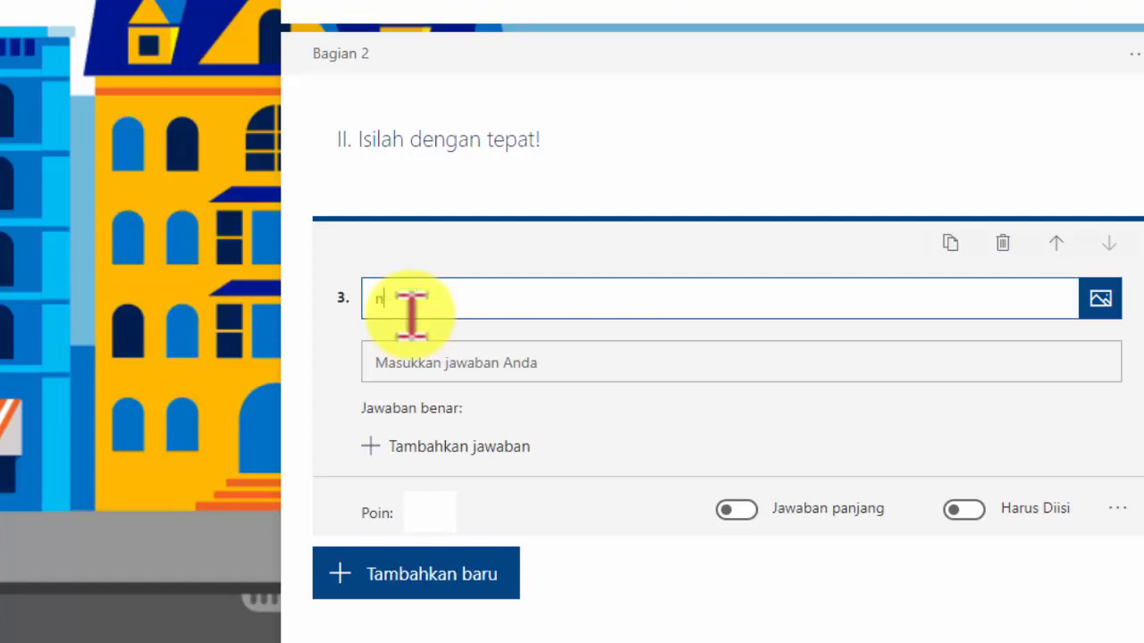
text(Nama ibukota )
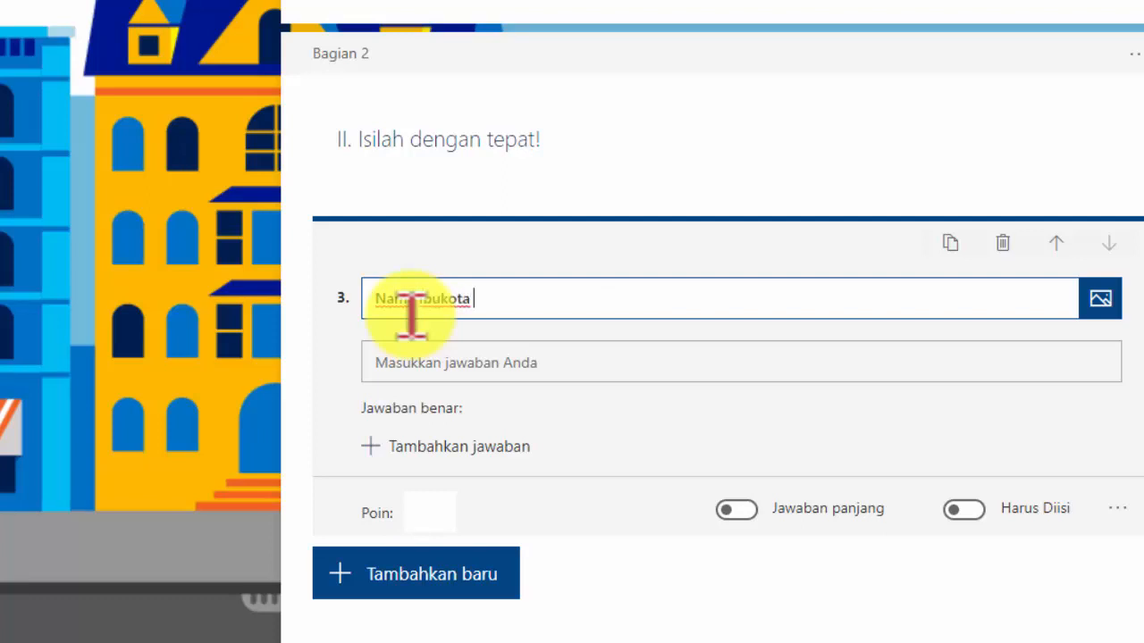
text(negara k)
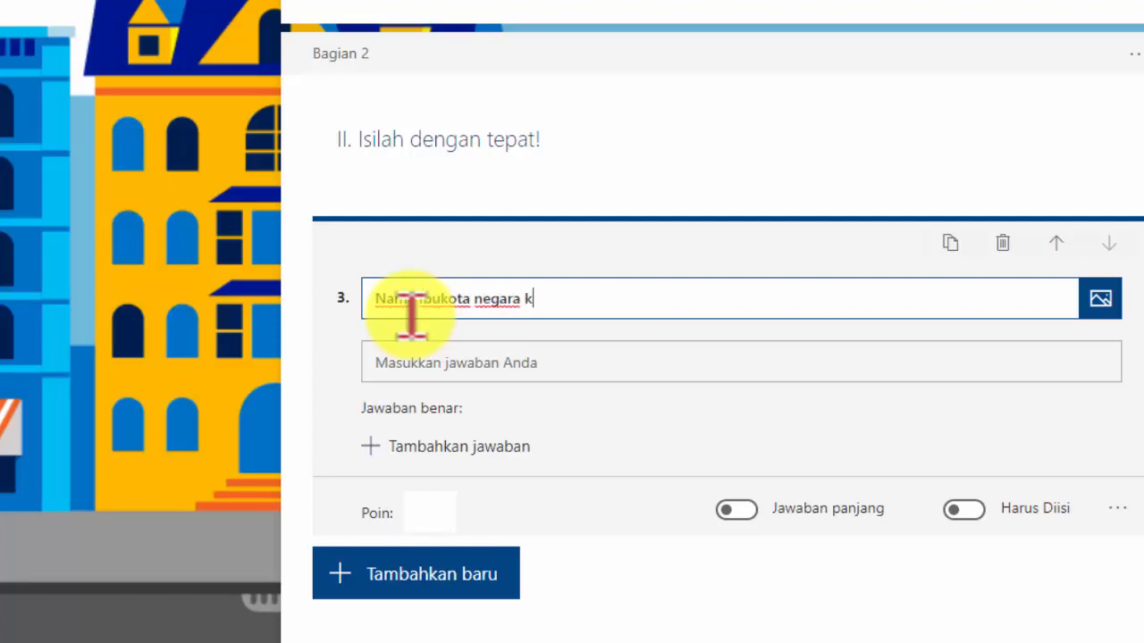
text(ita adalah .)
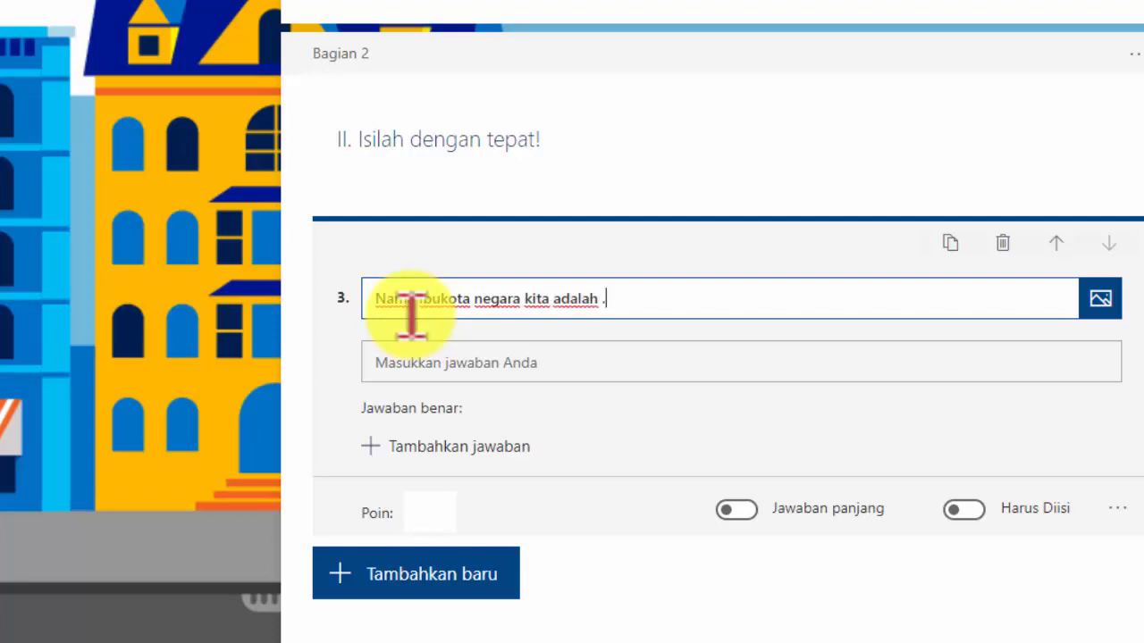
text(..)
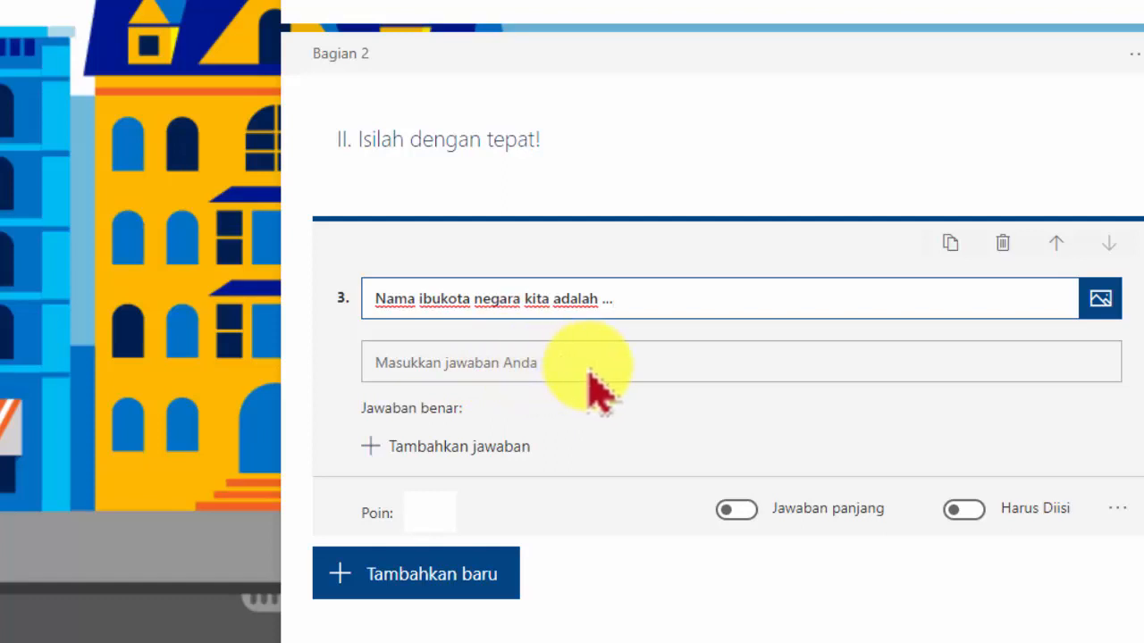
click(429, 511)
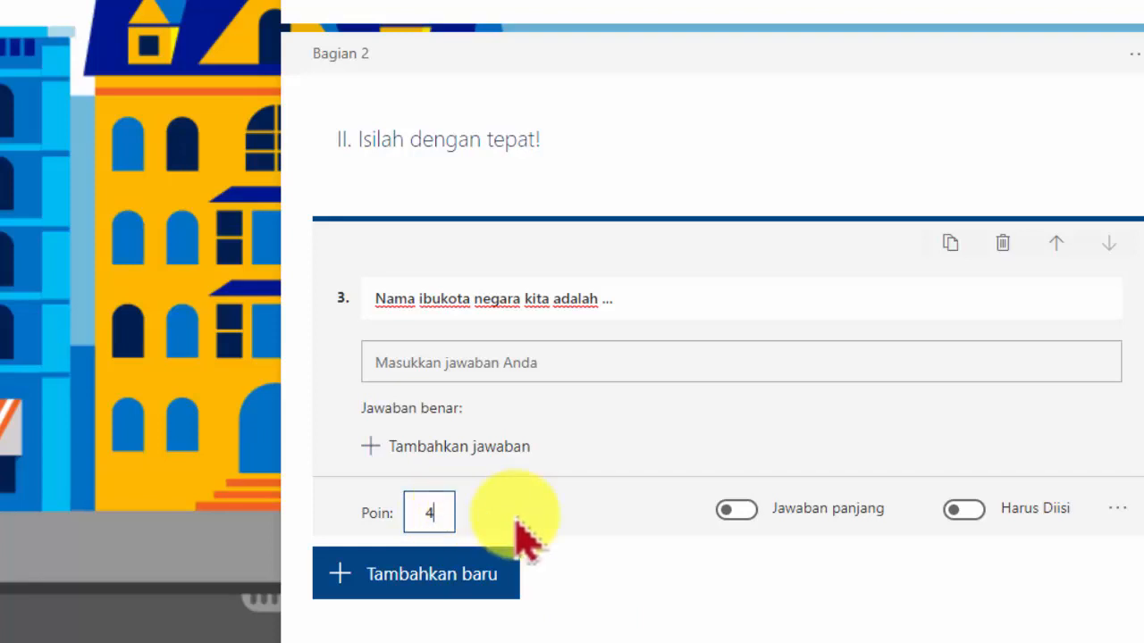
click(972, 513)
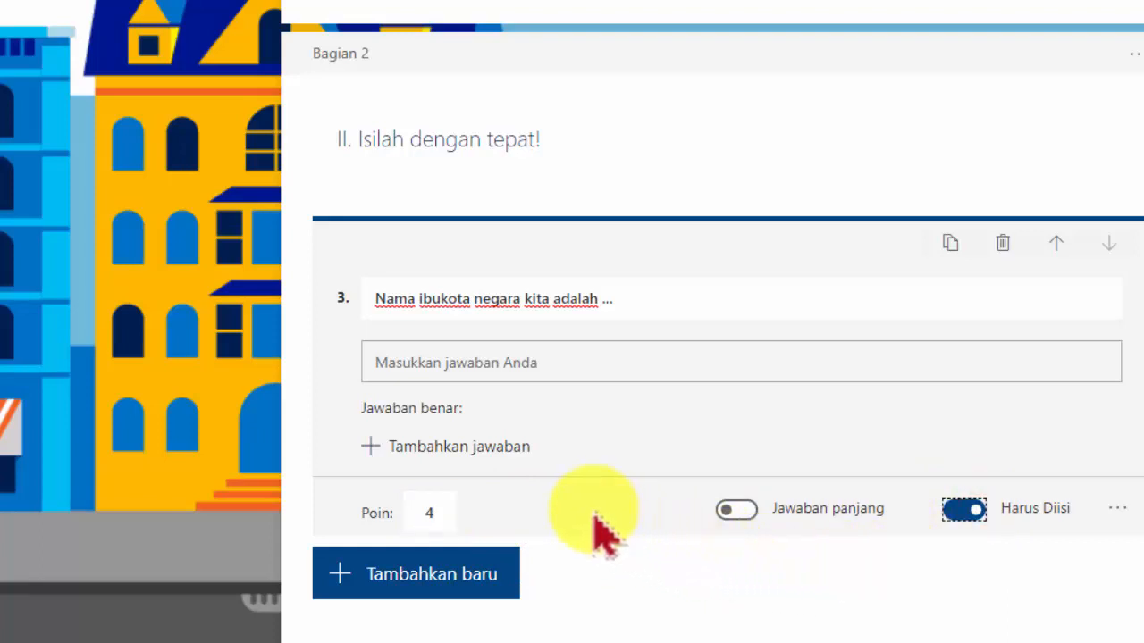
Add another Text question reading "Pulau yang terbesar di negara kita adalah ..."
click(505, 572)
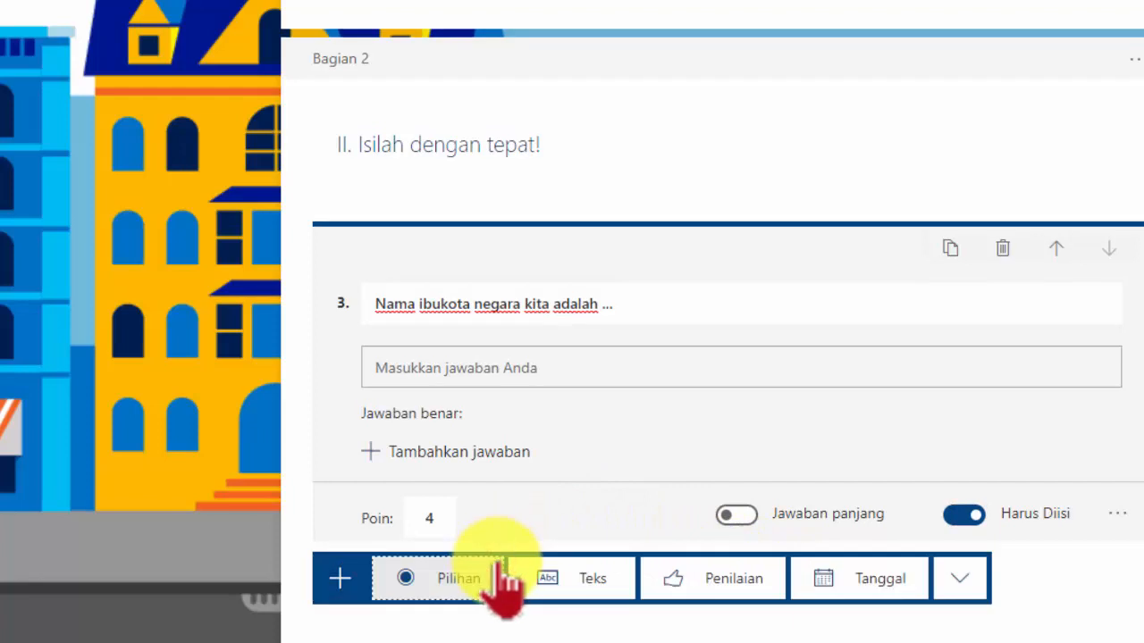
click(596, 584)
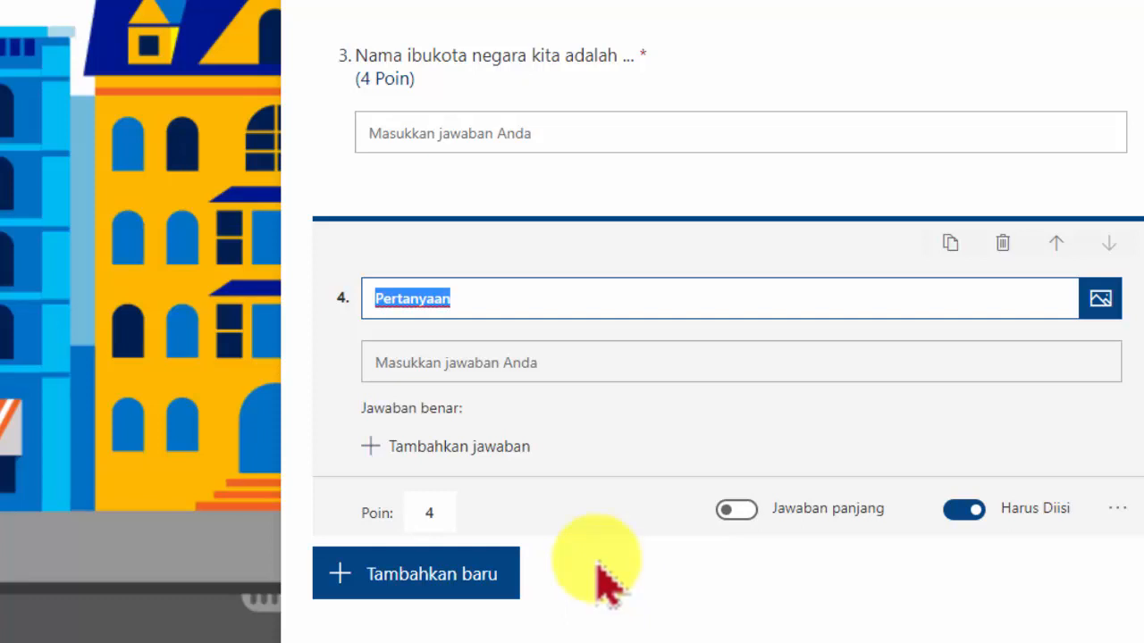
text(Pula)
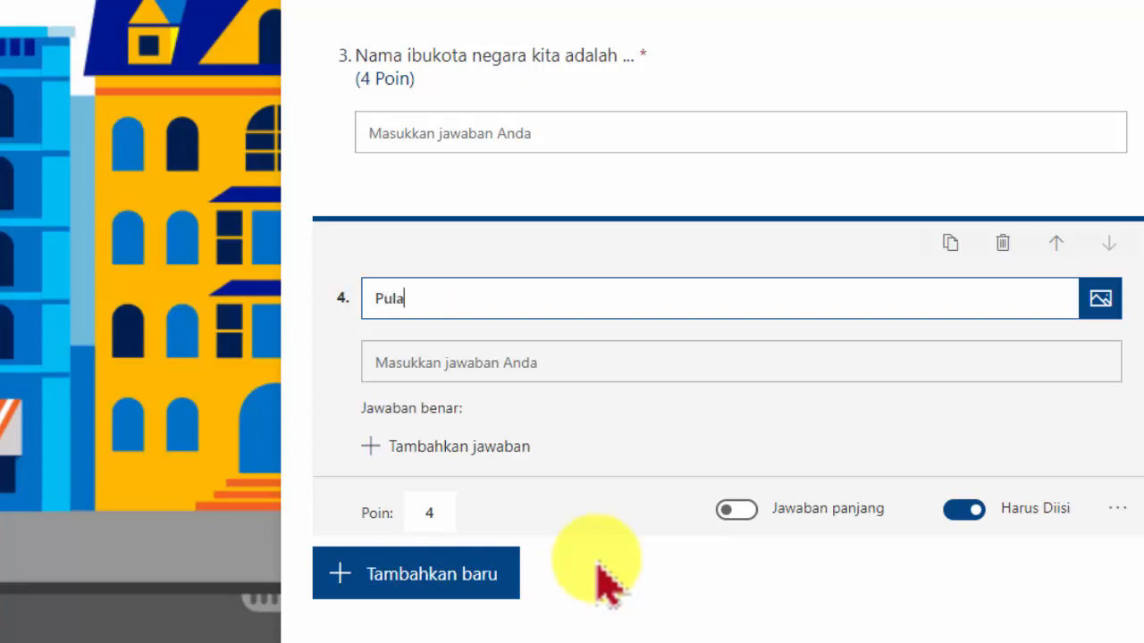
text(u yang terbesar )
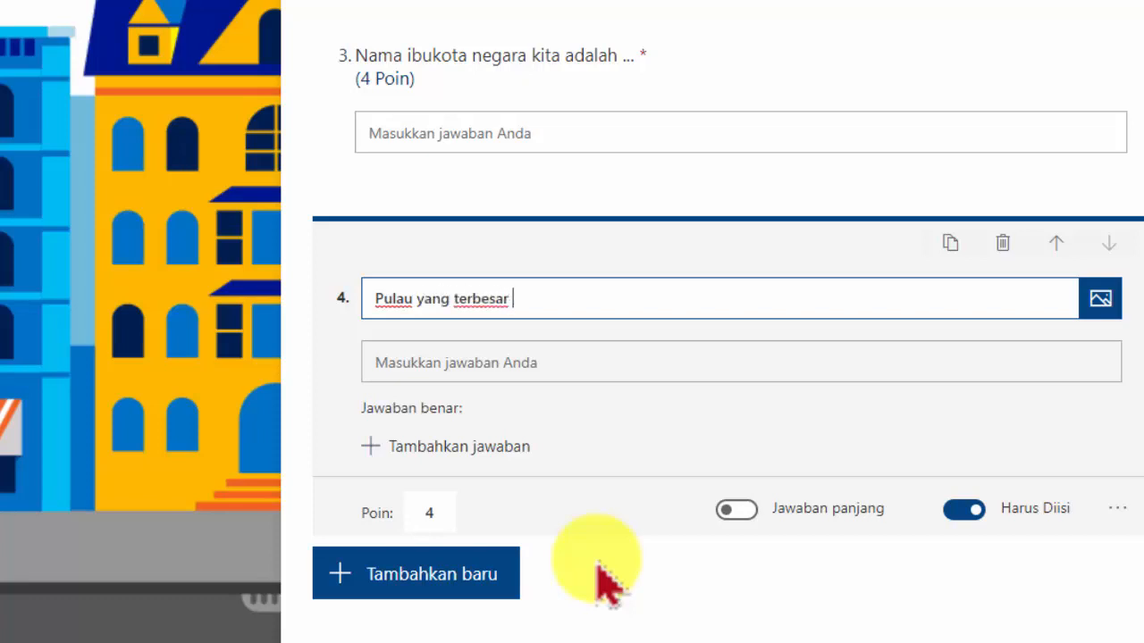
text(di negara kita adalah)
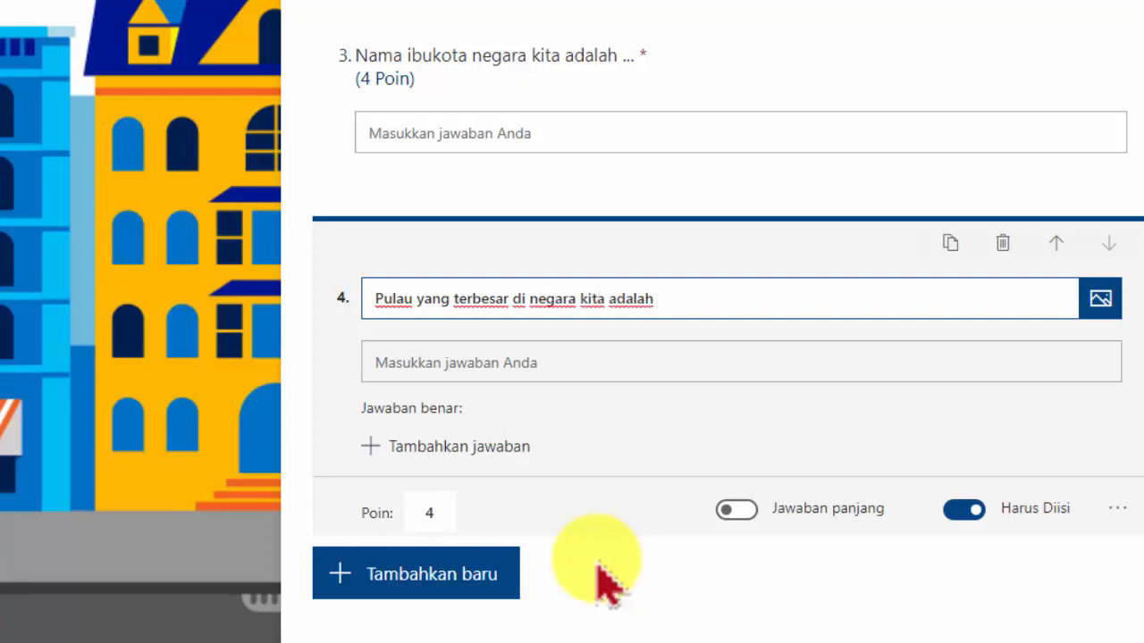
text( ...)
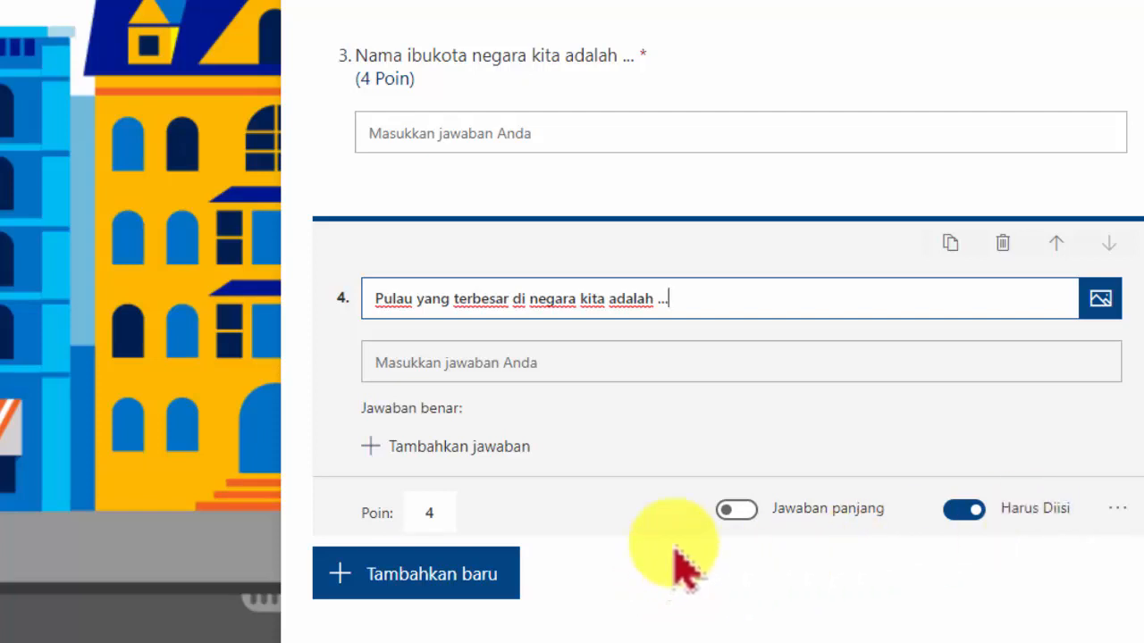
Search Bing images for "pulau kalimantan" and insert the Borneo map image into question 4
click(1102, 302)
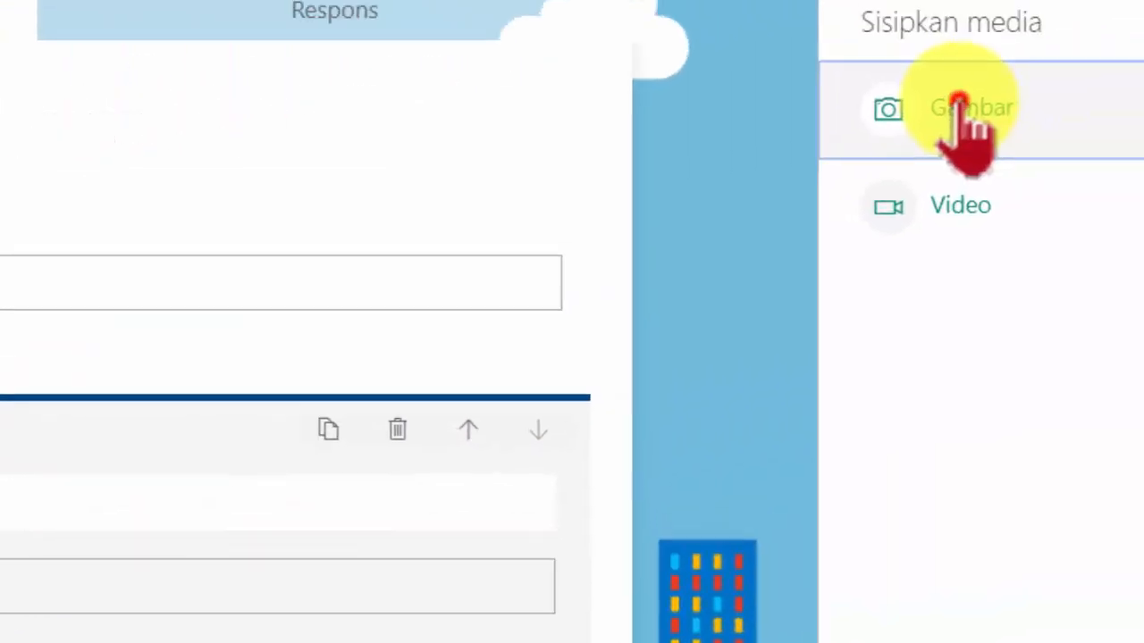
click(958, 104)
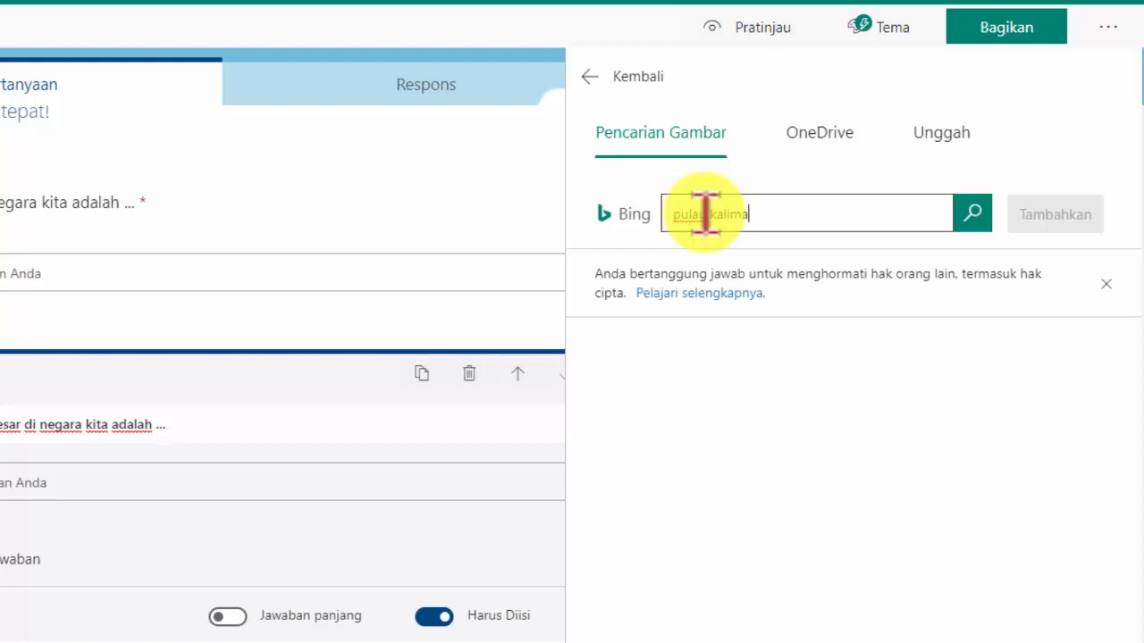
click(972, 212)
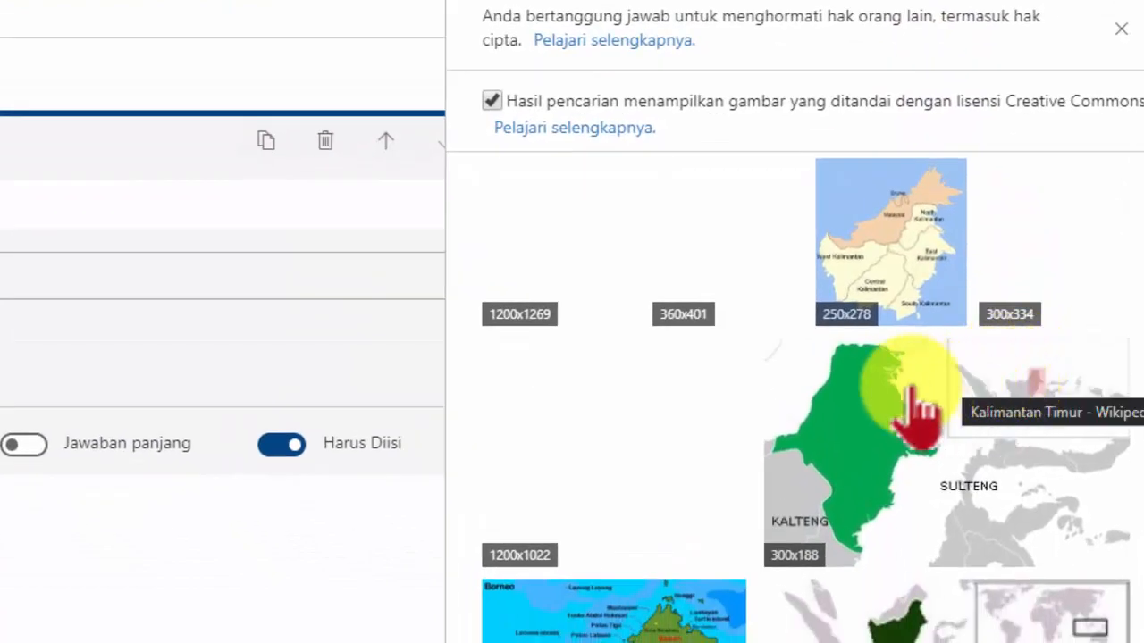
scroll(703, 393, down, 10)
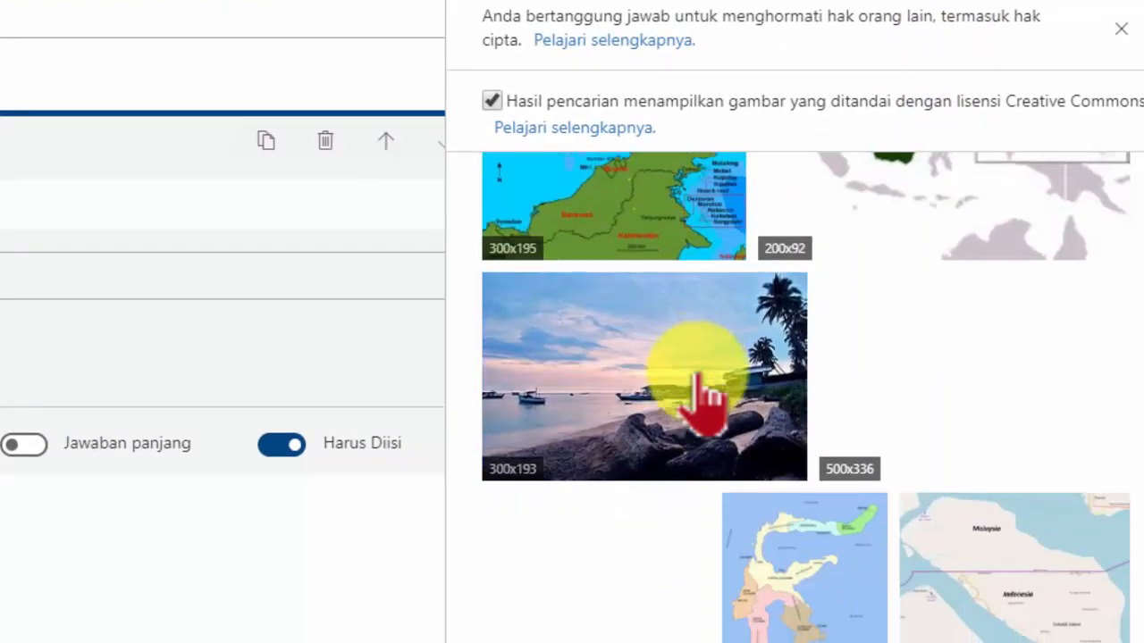
scroll(715, 397, down, 5)
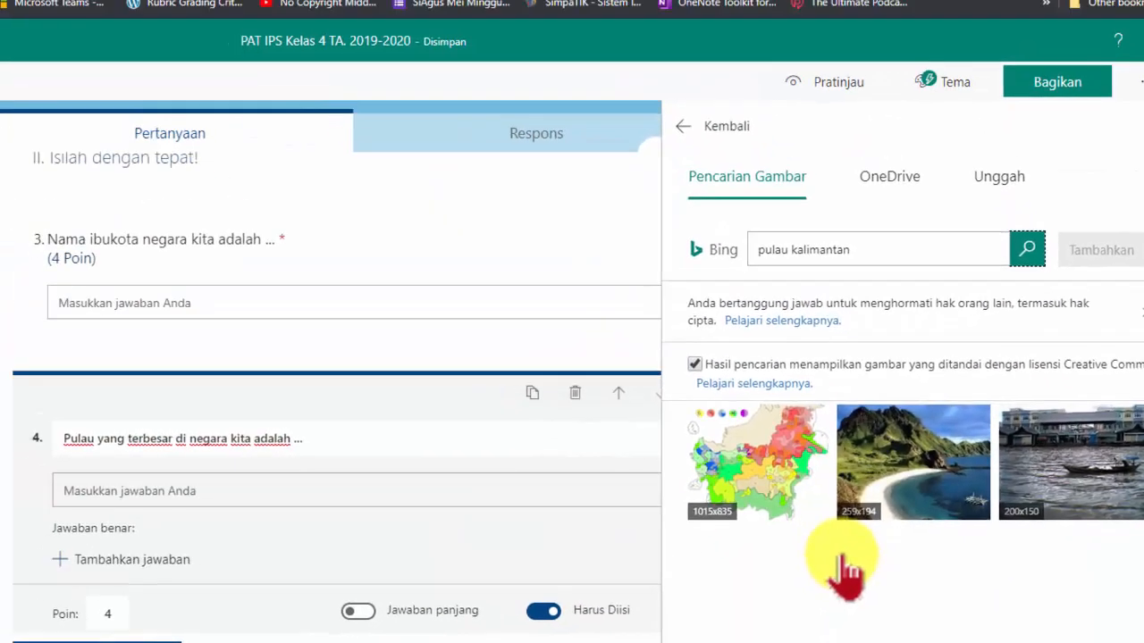
scroll(715, 398, down, 5)
scroll(840, 569, down, 10)
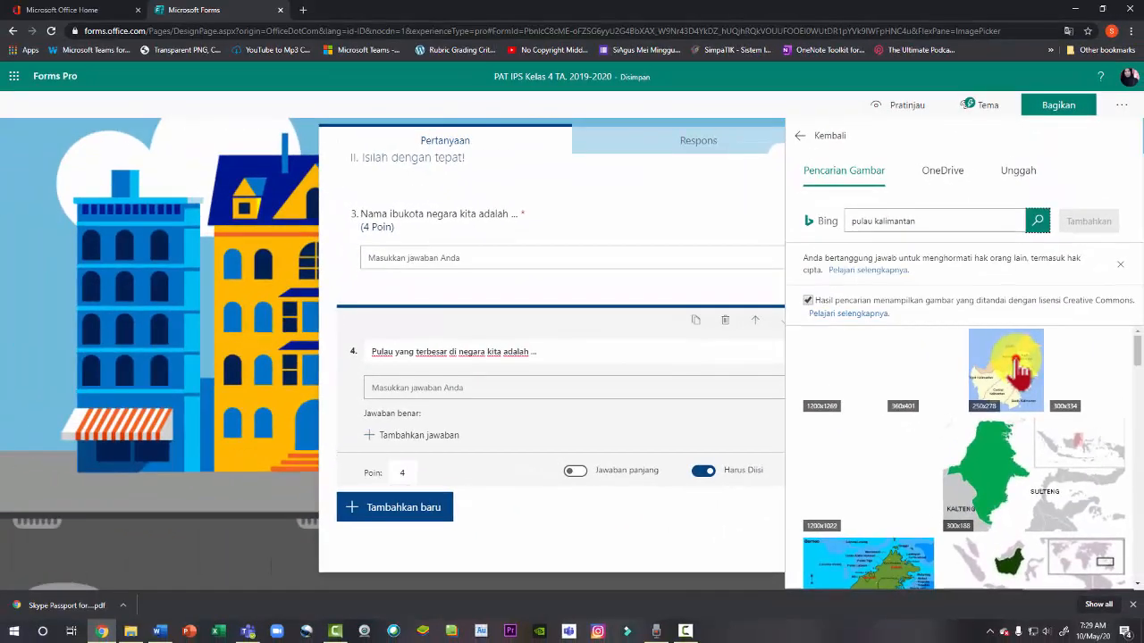
click(970, 161)
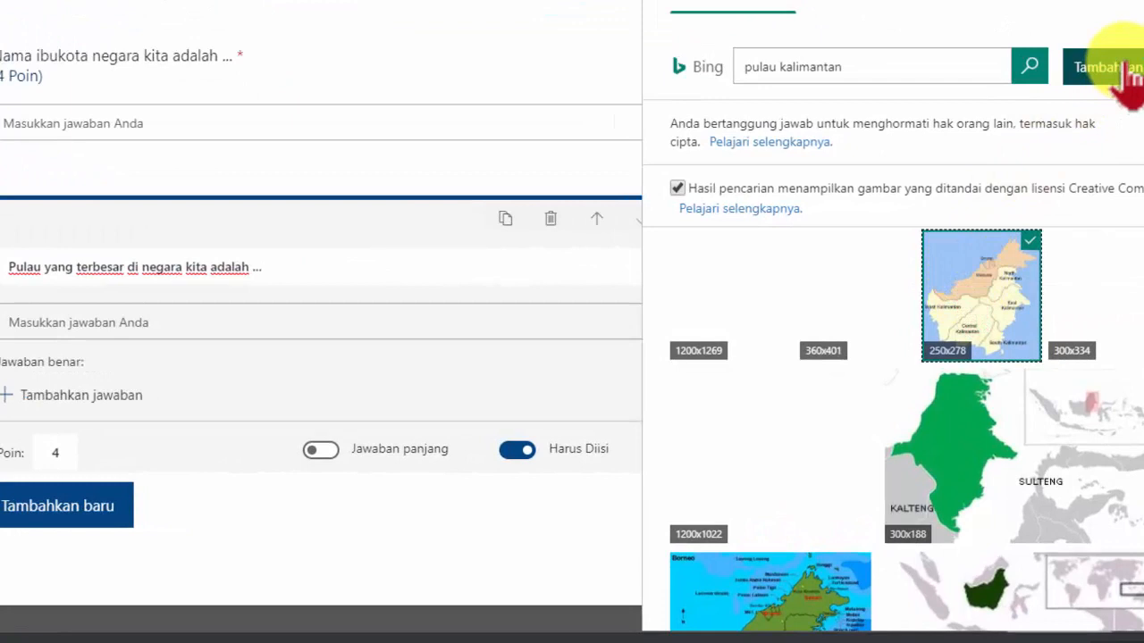
click(677, 190)
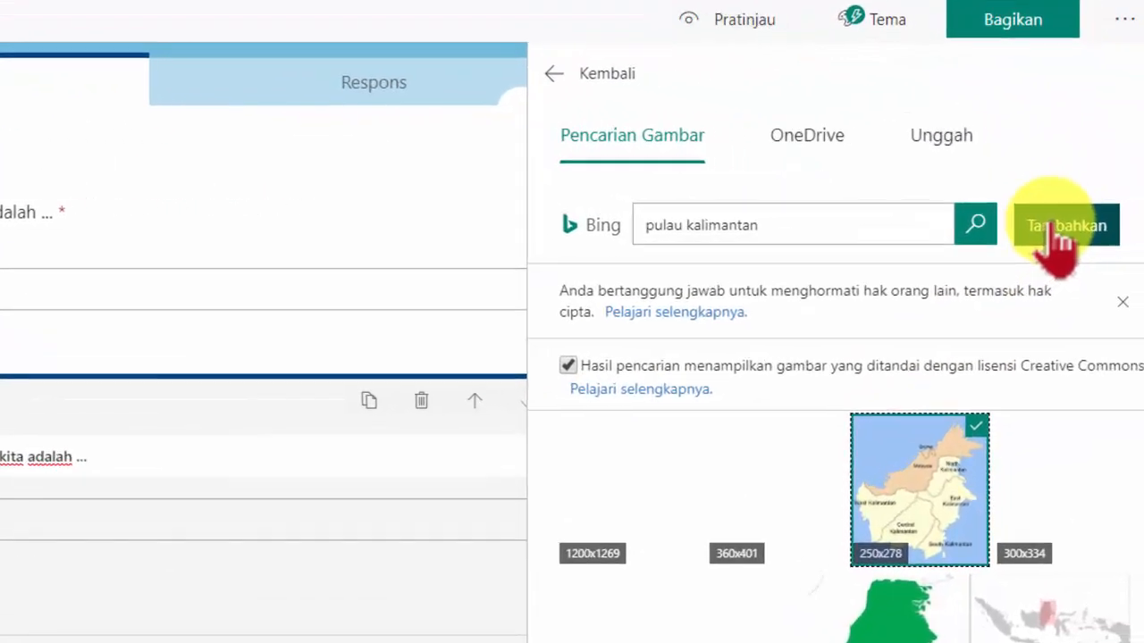
click(1117, 224)
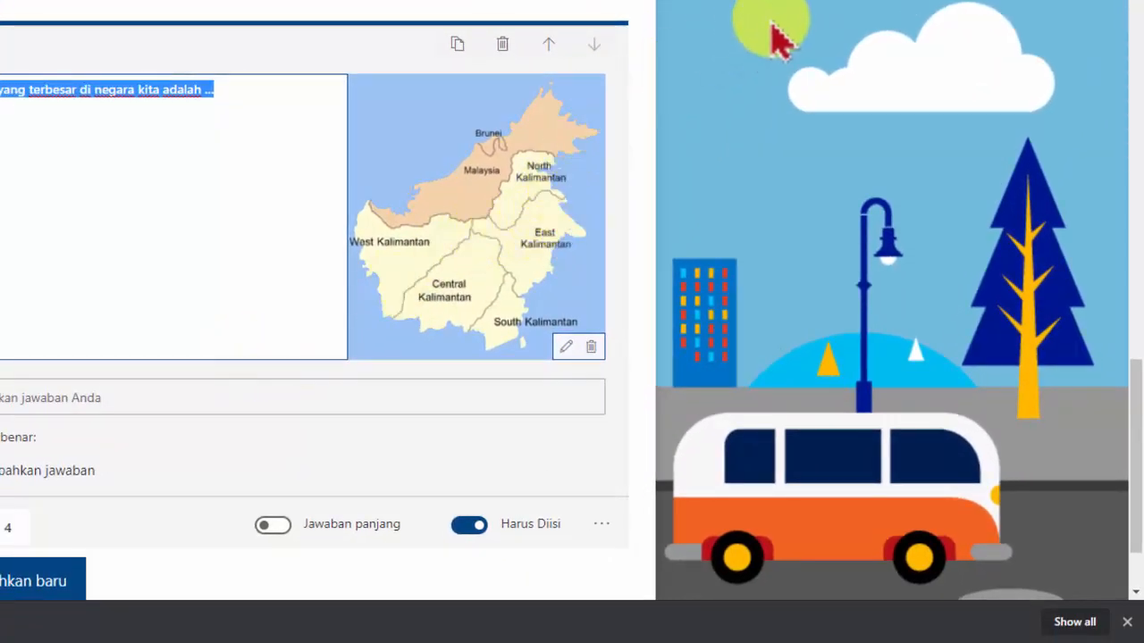
Start inserting a video into question 3 by opening its video URL pane
scroll(122, 260, up, 4)
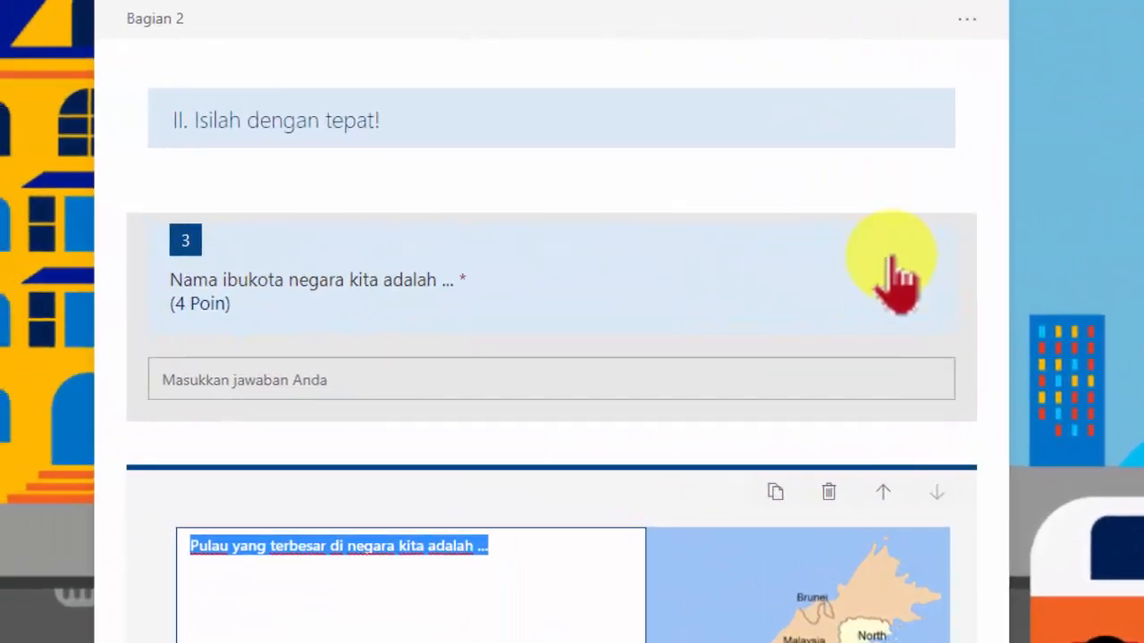
click(466, 209)
click(786, 255)
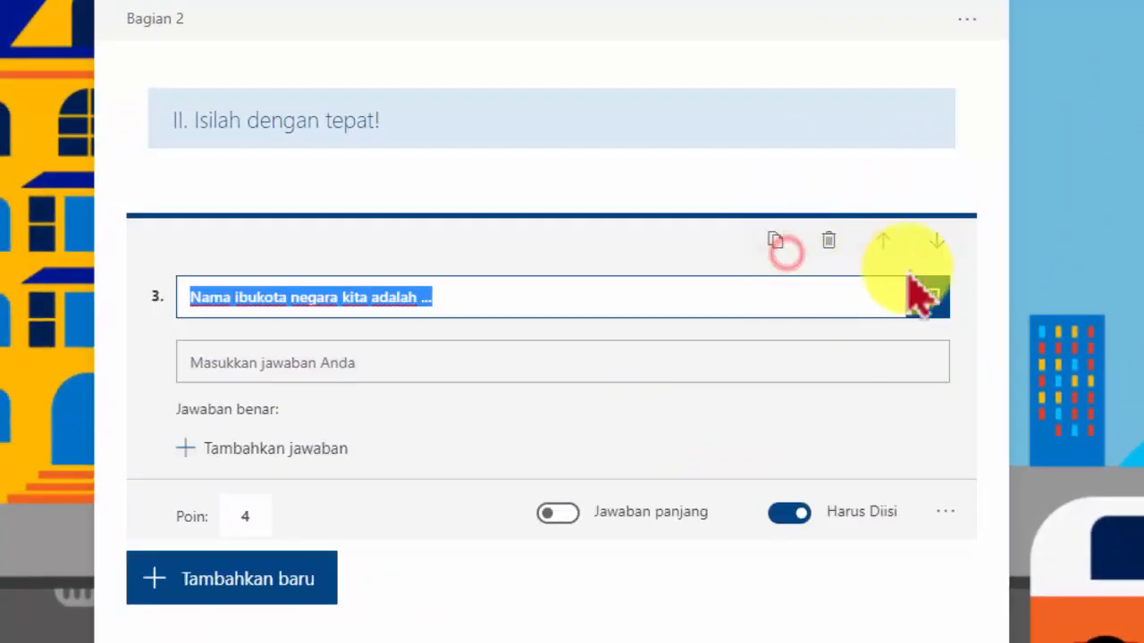
click(924, 297)
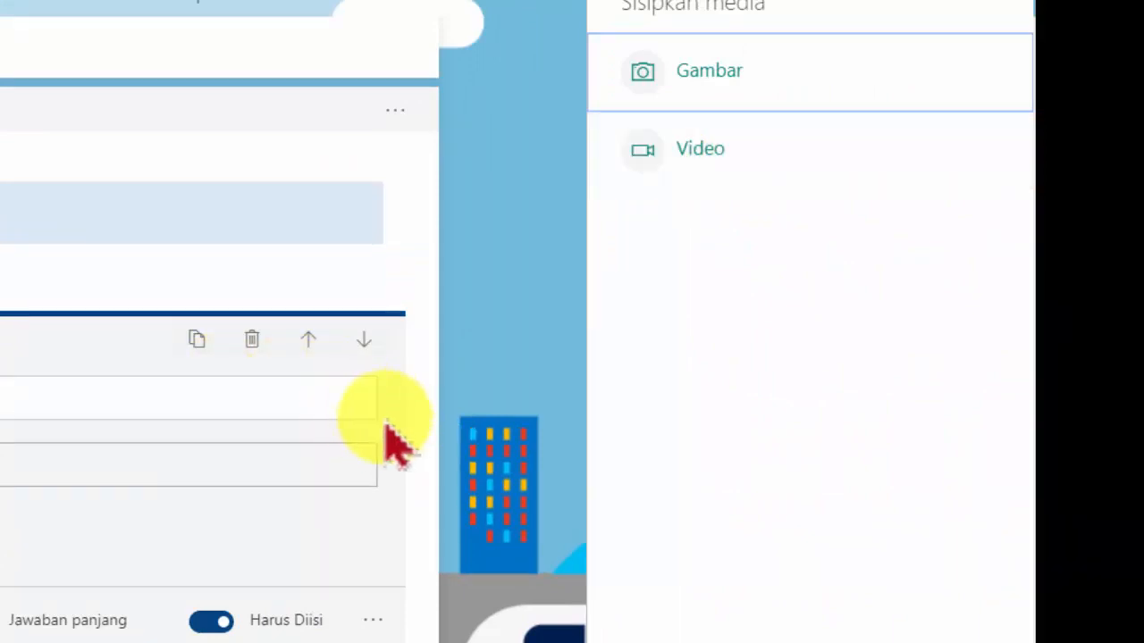
click(717, 149)
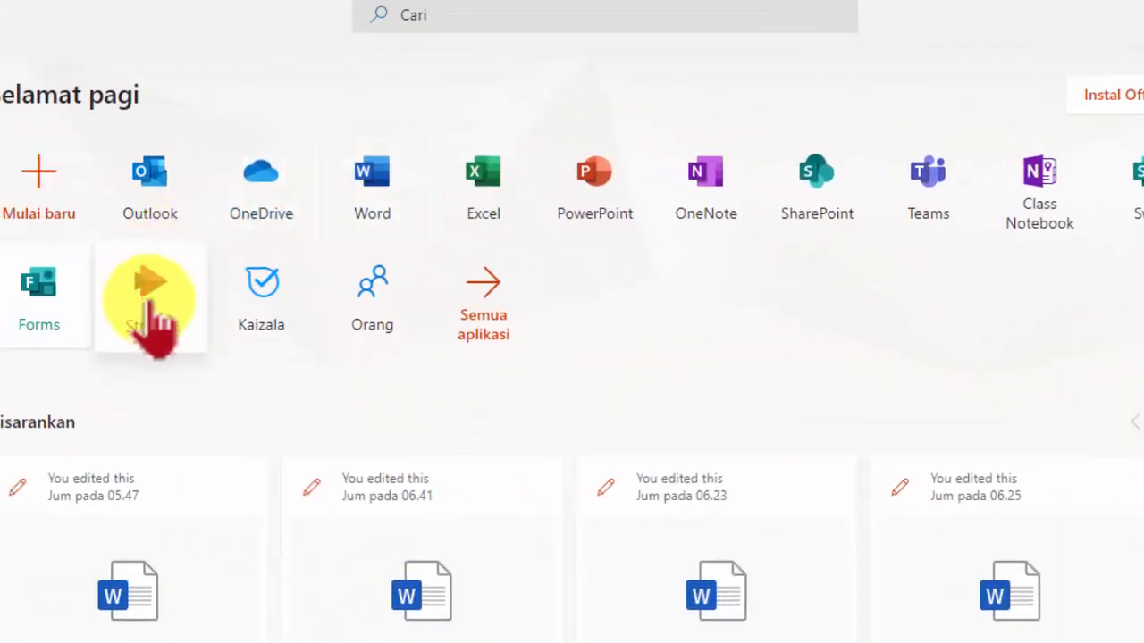
Open Microsoft Stream from the Office home page, reloading it, and view your own videos under My content
click(150, 302)
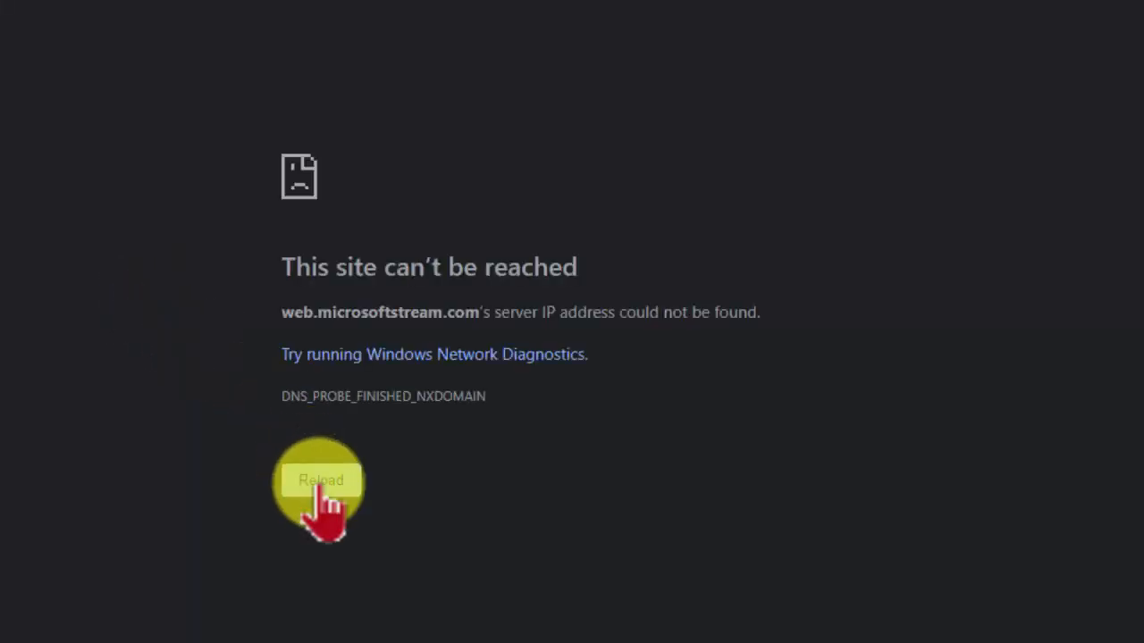
click(320, 483)
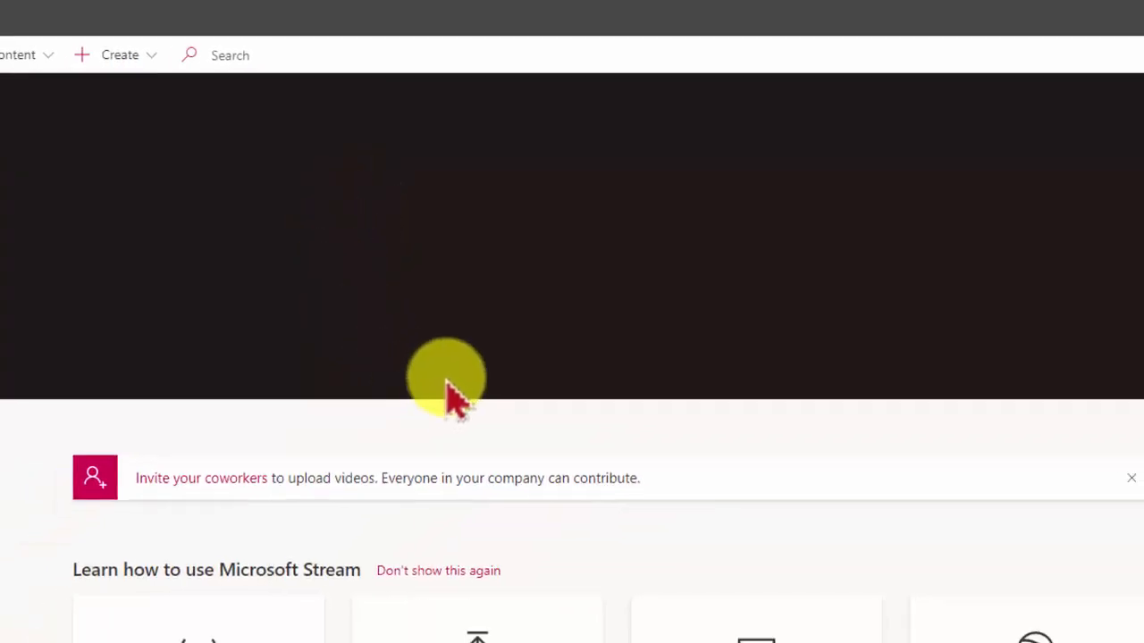
scroll(590, 264, down, 3)
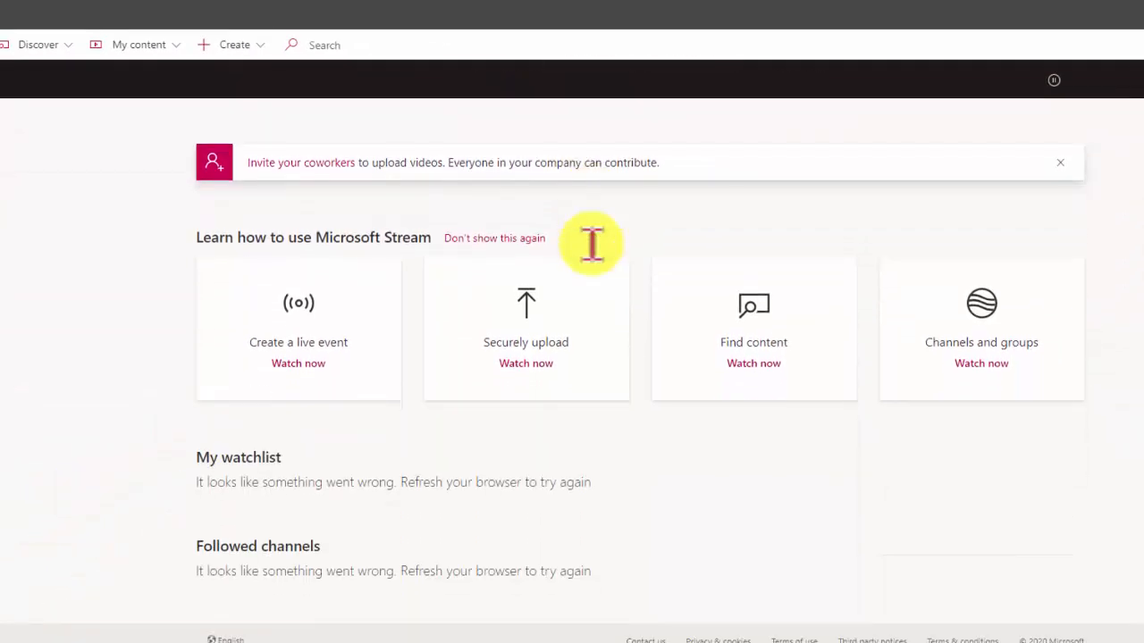
scroll(586, 264, up, 2)
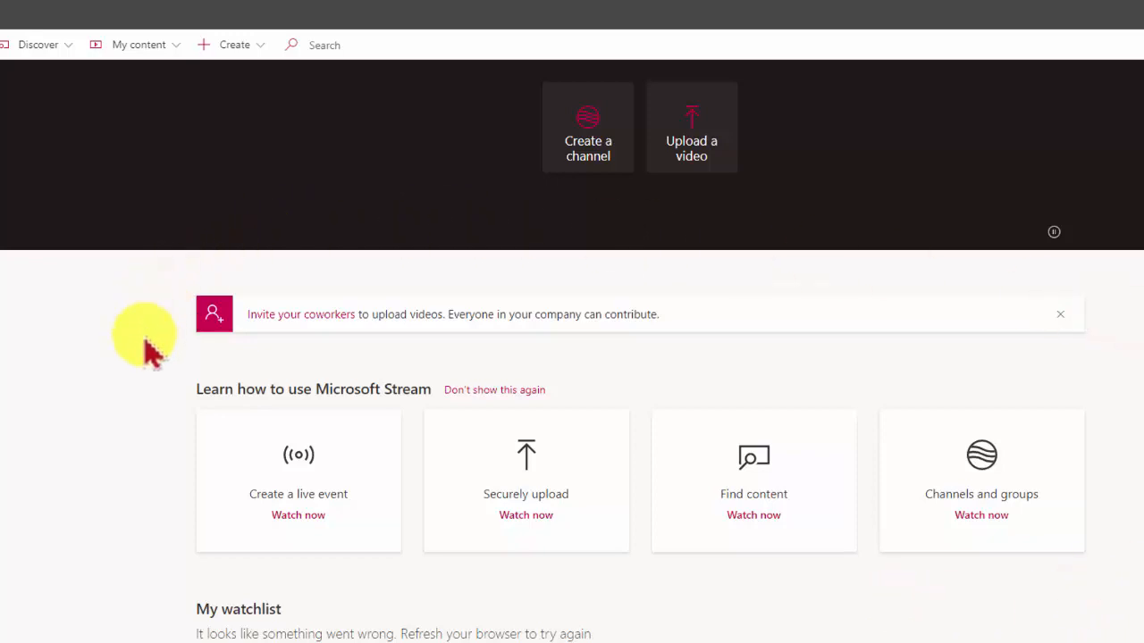
scroll(152, 402, down, 2)
scroll(158, 409, up, 1)
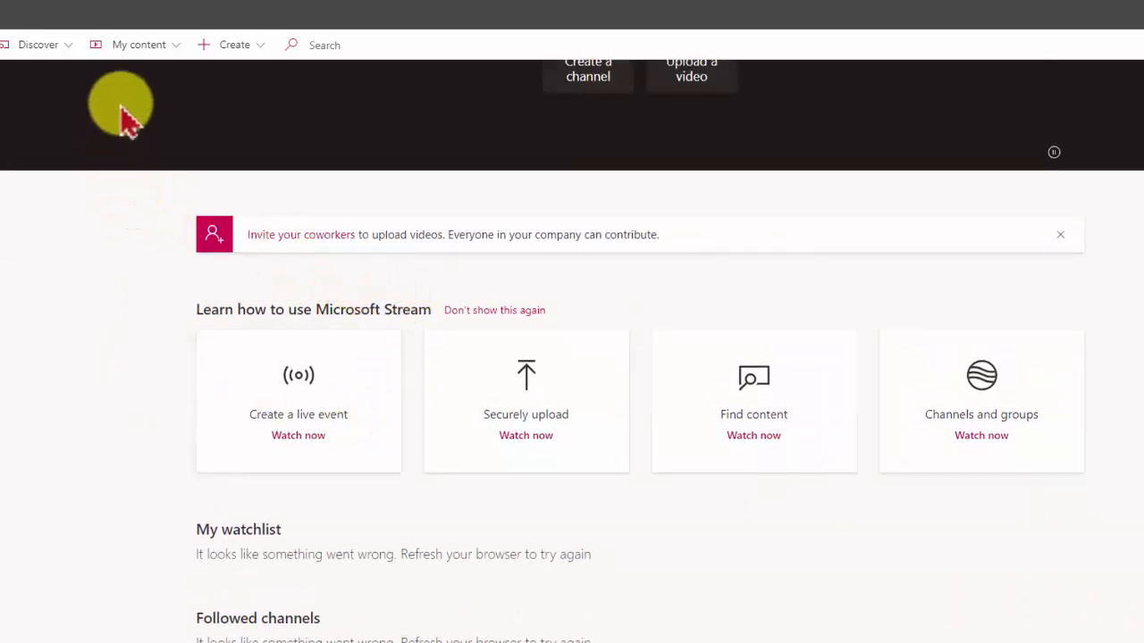
click(133, 45)
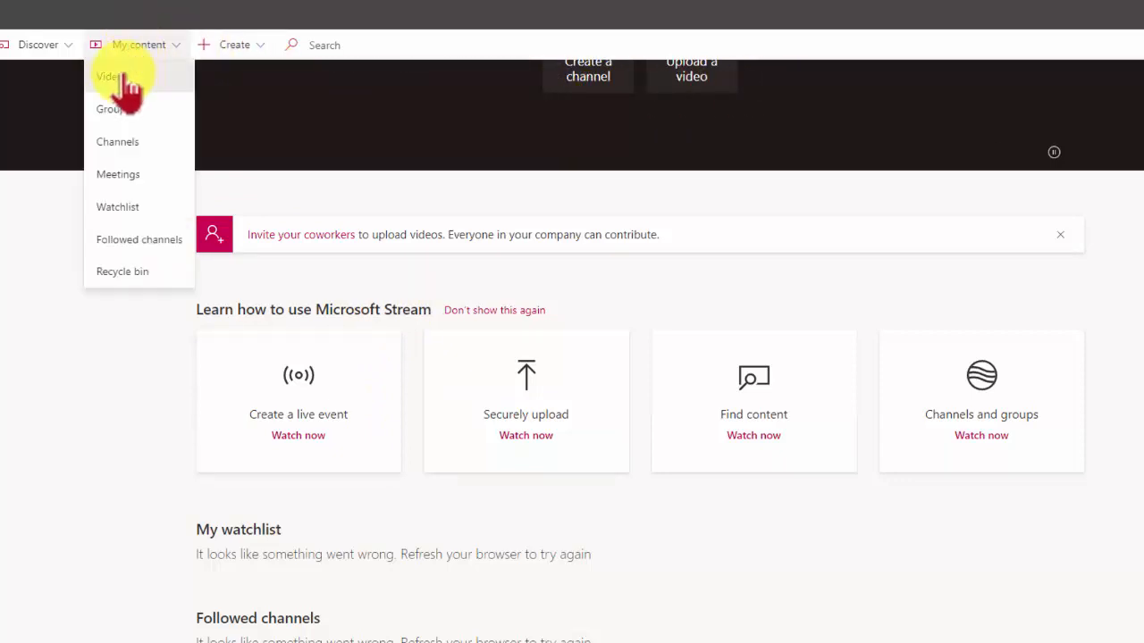
click(126, 77)
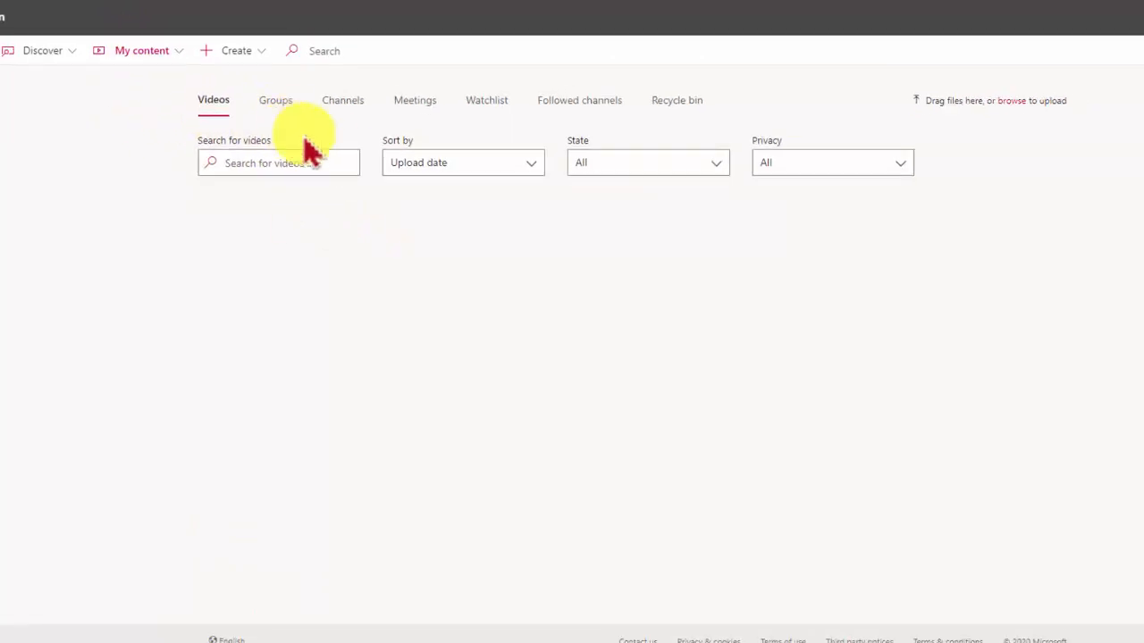
Browse the Stream home page's trending videos and popular channels for a suitable video
click(308, 163)
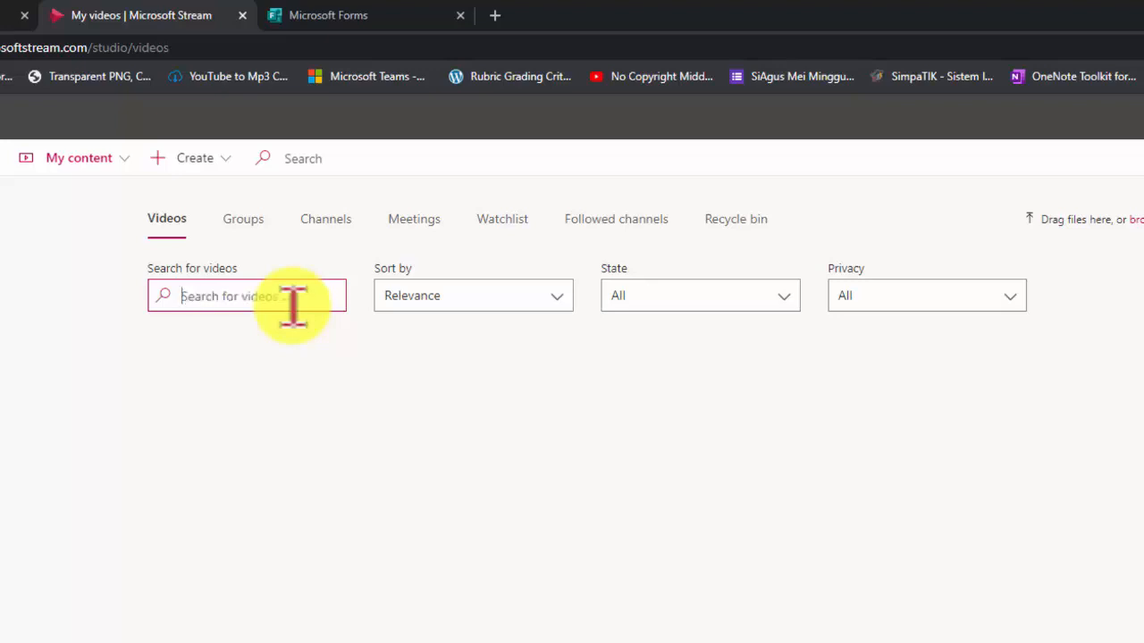
click(0, 158)
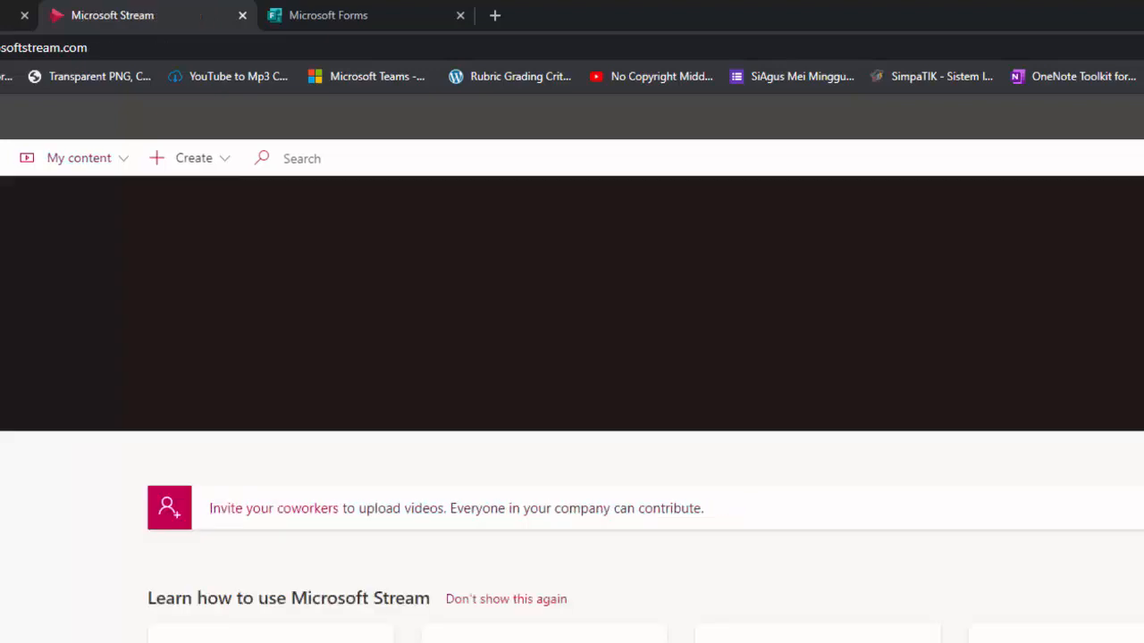
scroll(682, 454, down, 5)
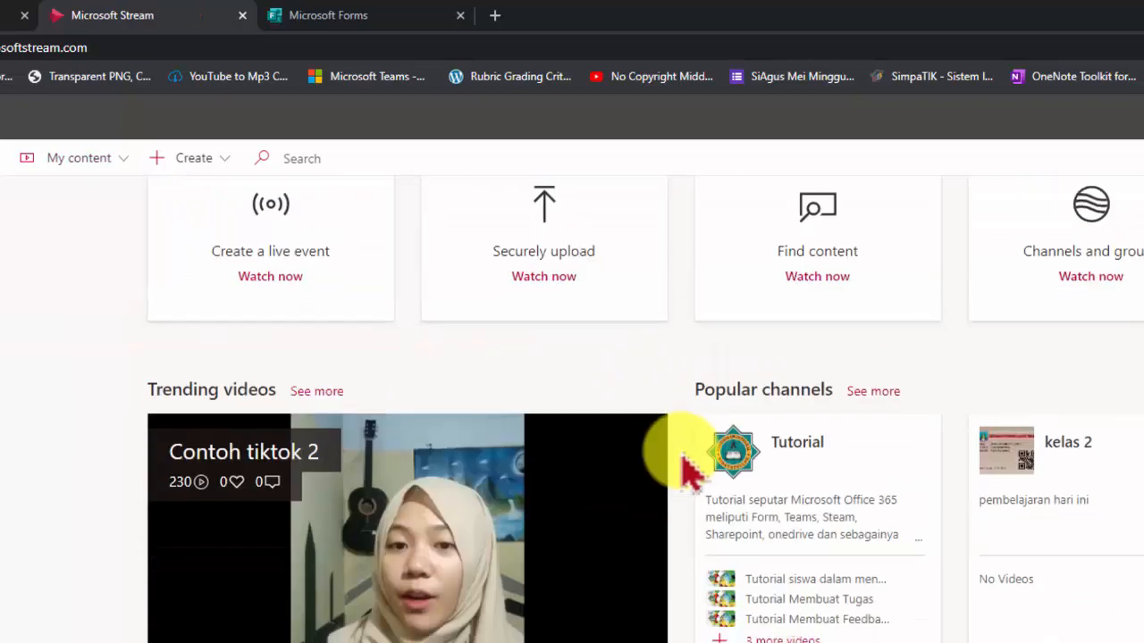
scroll(682, 460, up, 6)
scroll(679, 460, down, 3)
scroll(679, 470, down, 1)
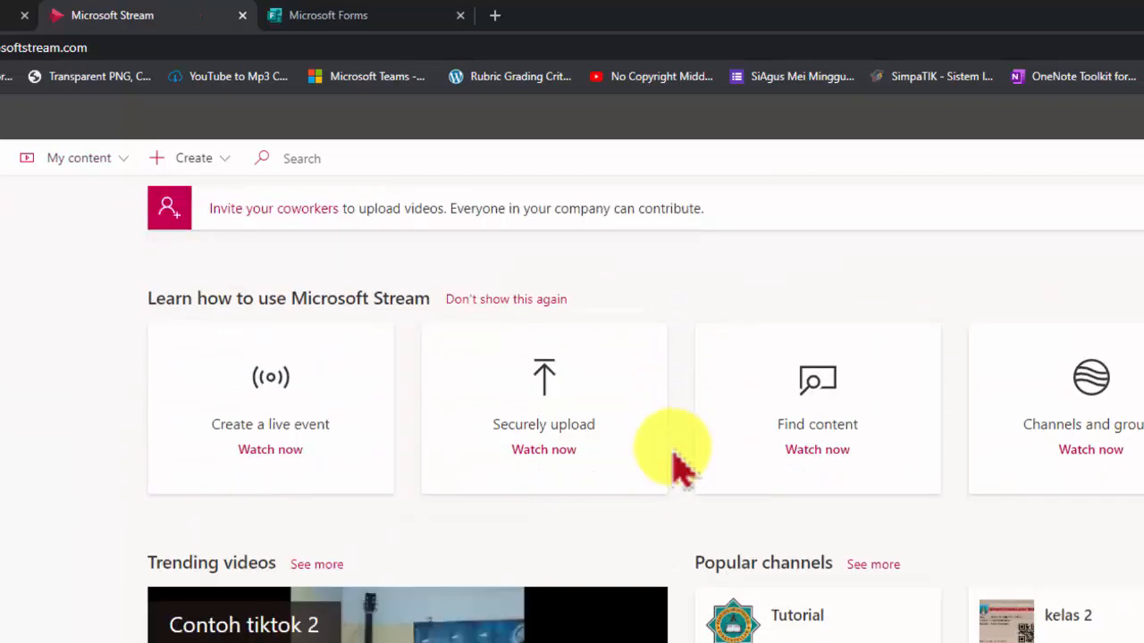
scroll(680, 467, down, 4)
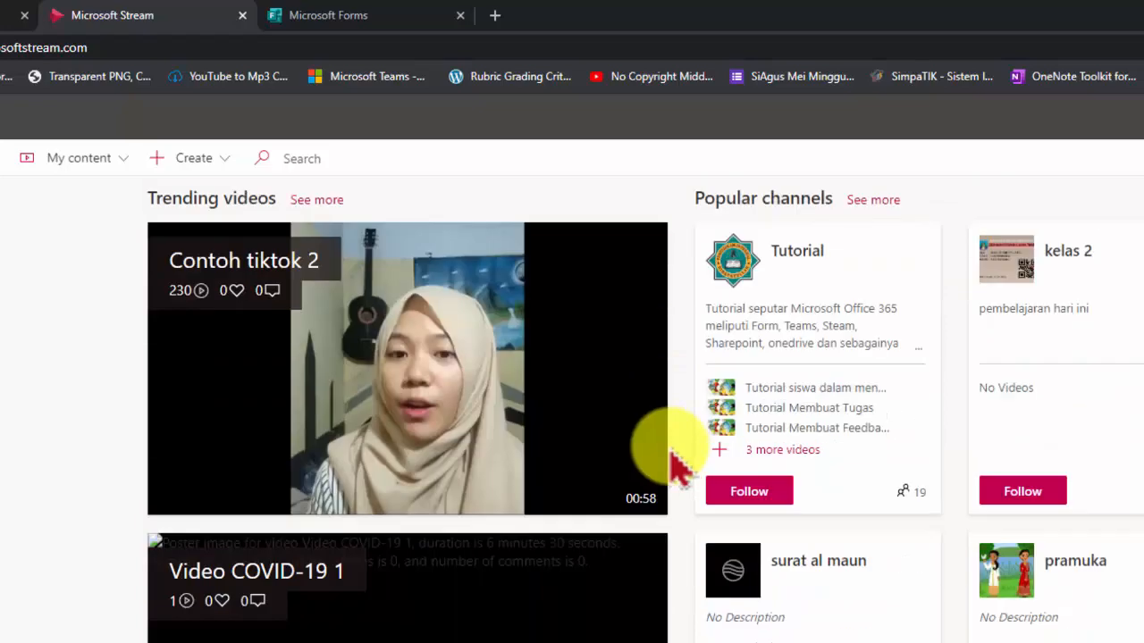
scroll(677, 465, down, 1)
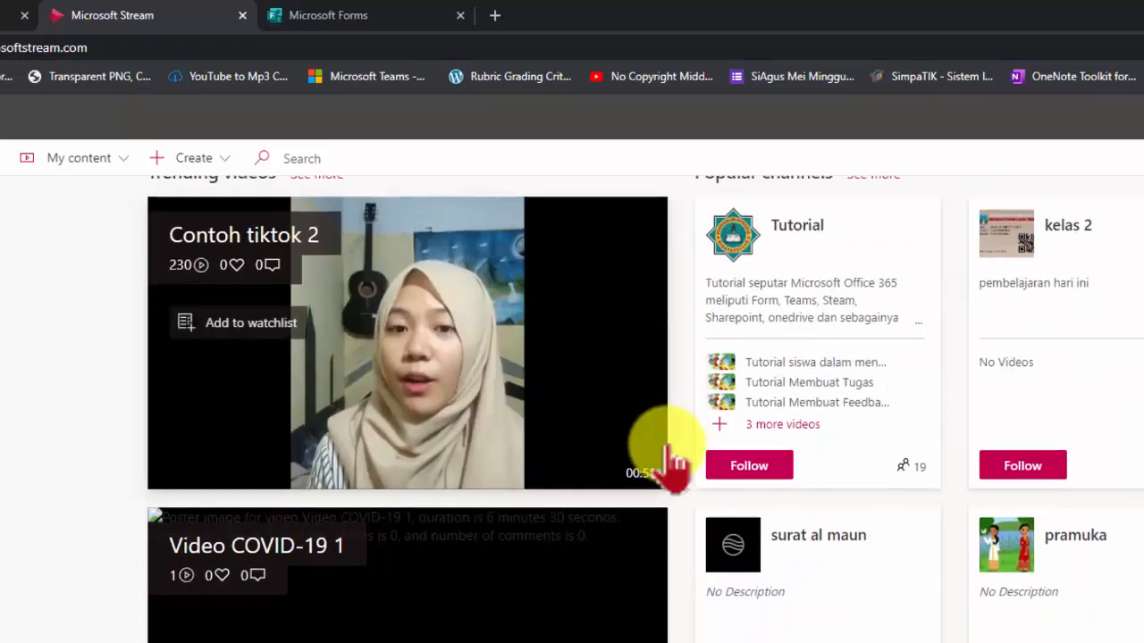
scroll(677, 465, up, 5)
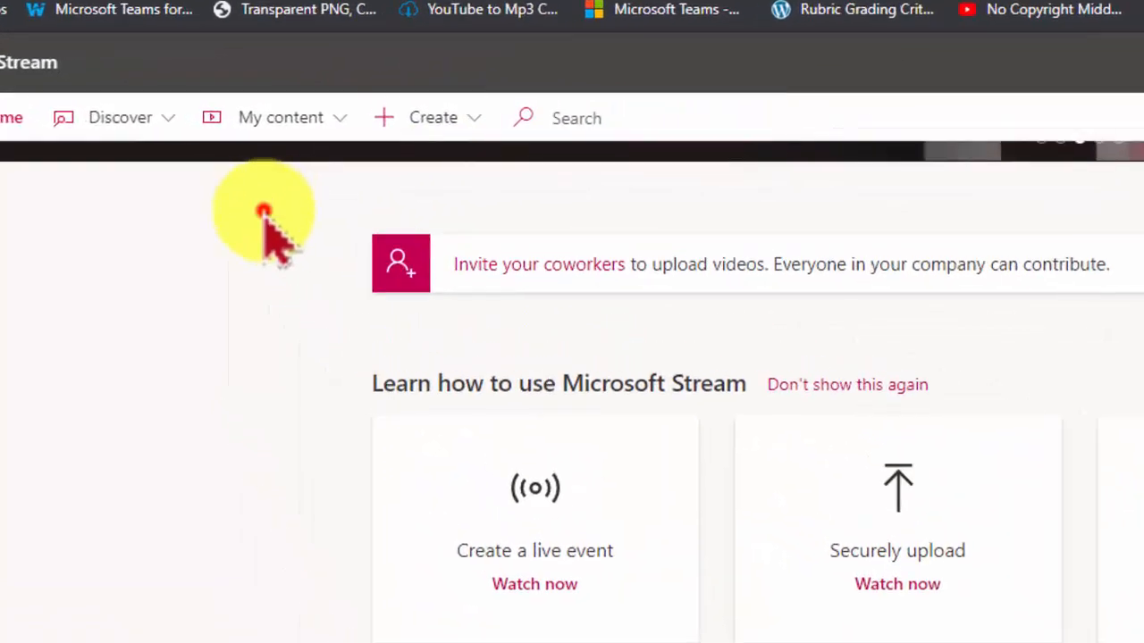
click(165, 148)
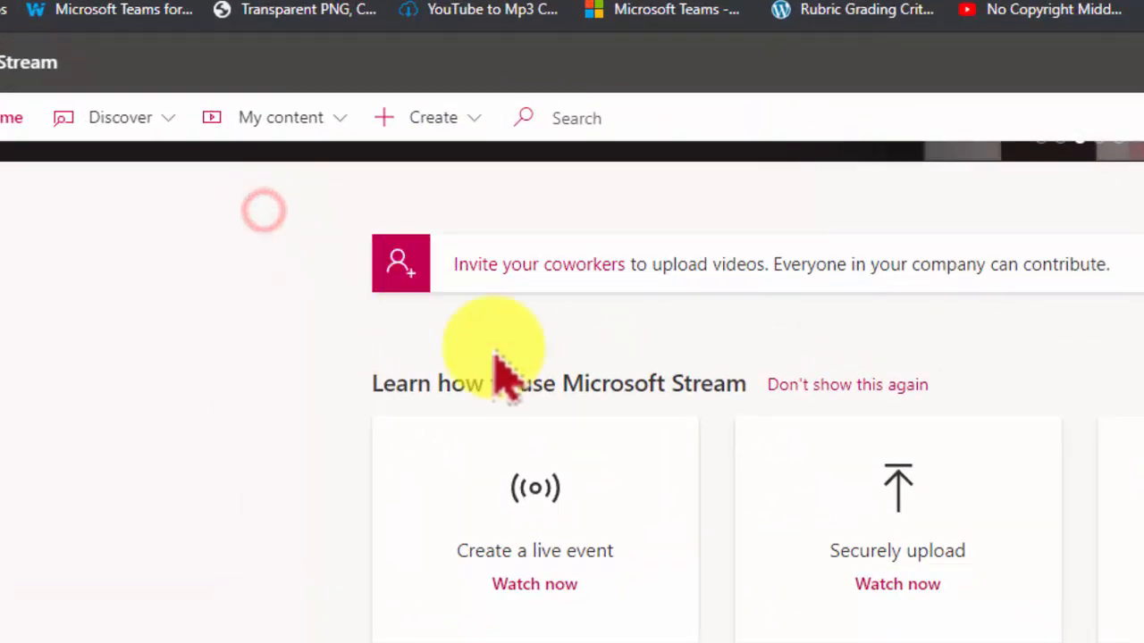
click(429, 123)
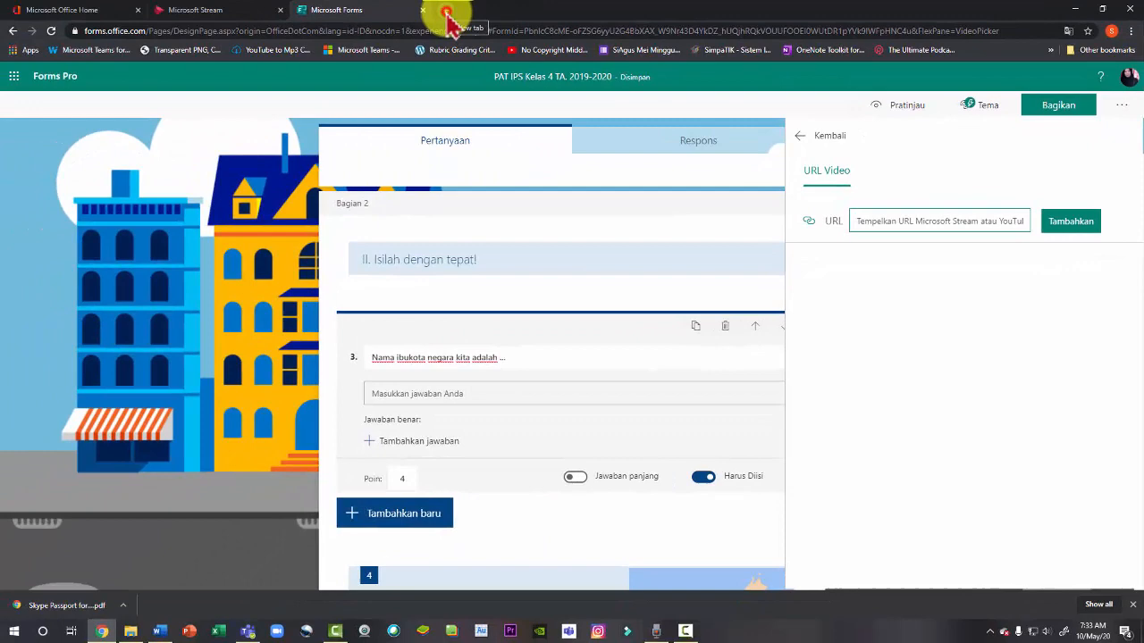
Open YouTube in a new tab, search for "kalimantan", and open the first result video
click(401, 18)
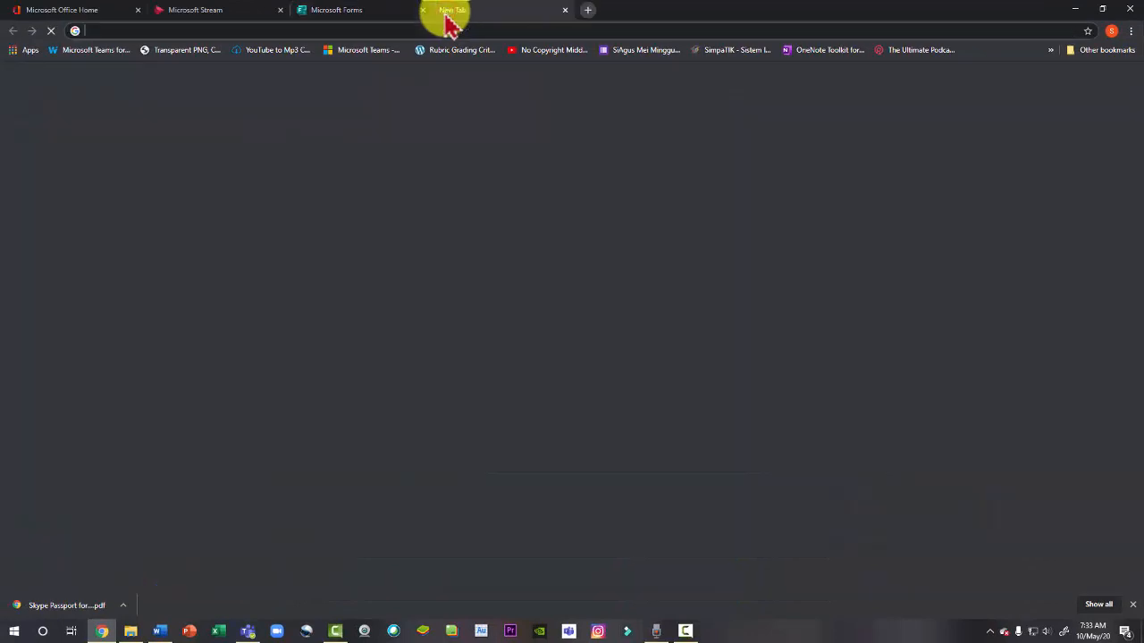
click(651, 329)
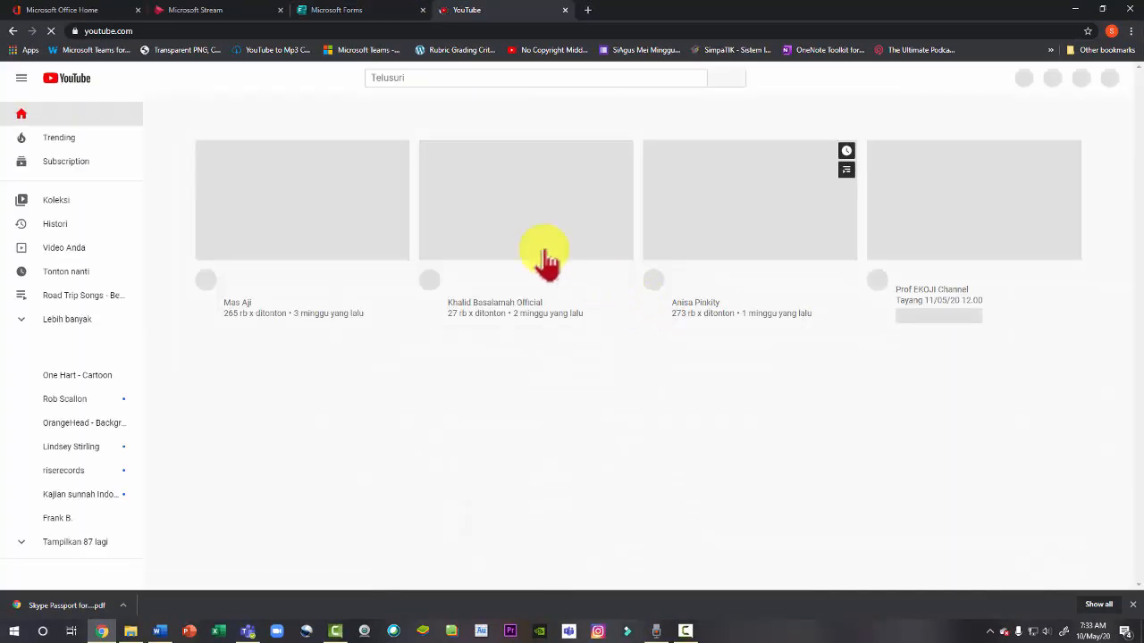
click(420, 78)
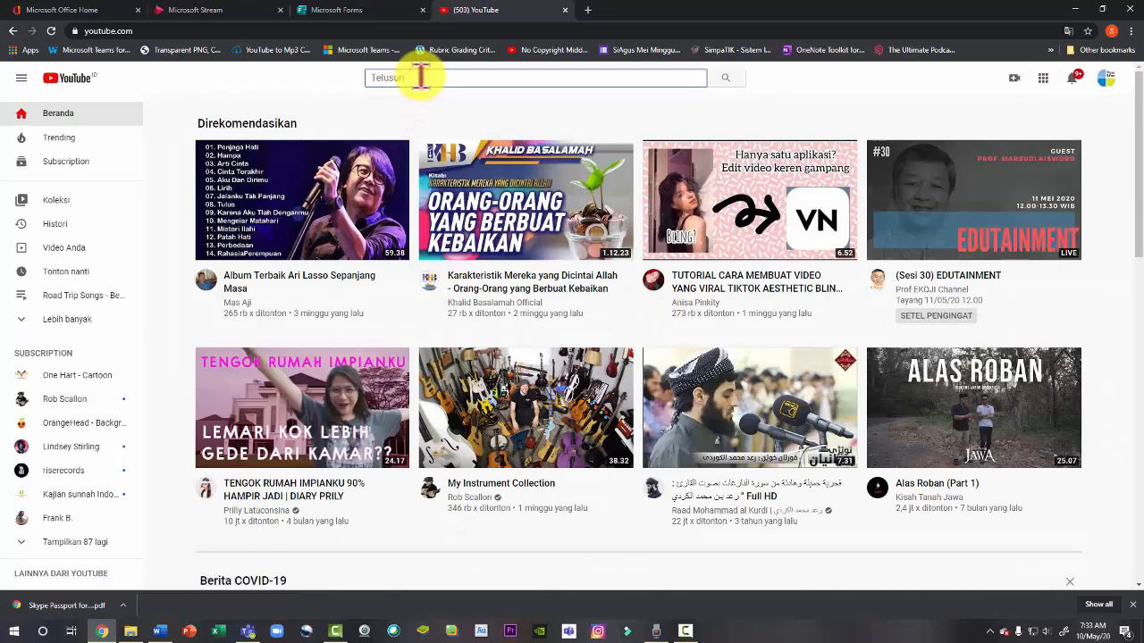
text(kalimanta)
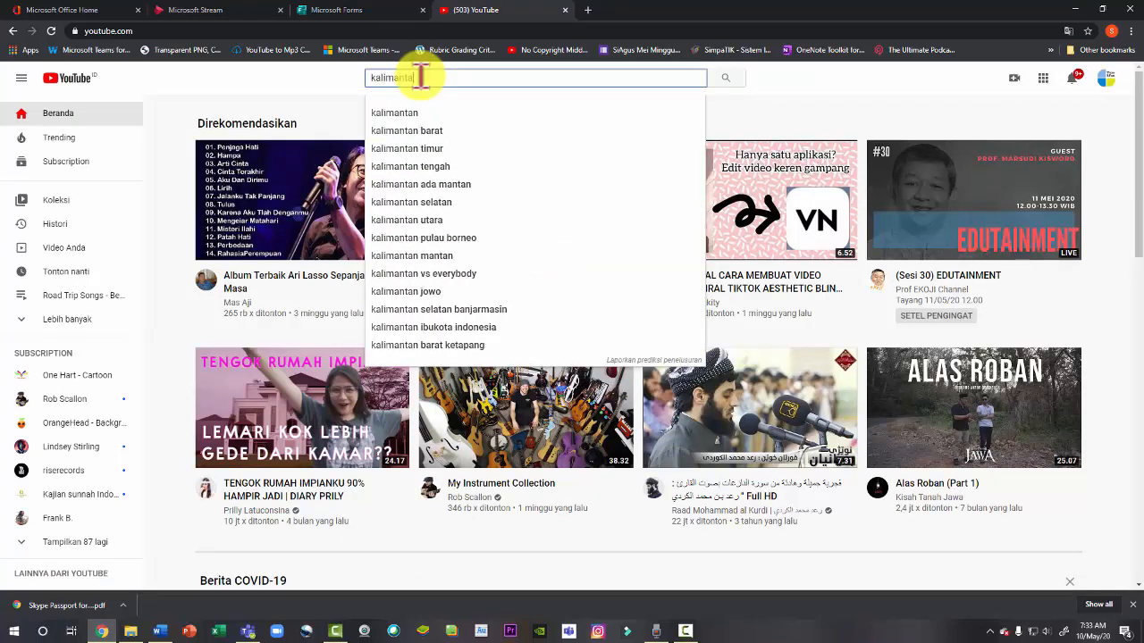
click(416, 114)
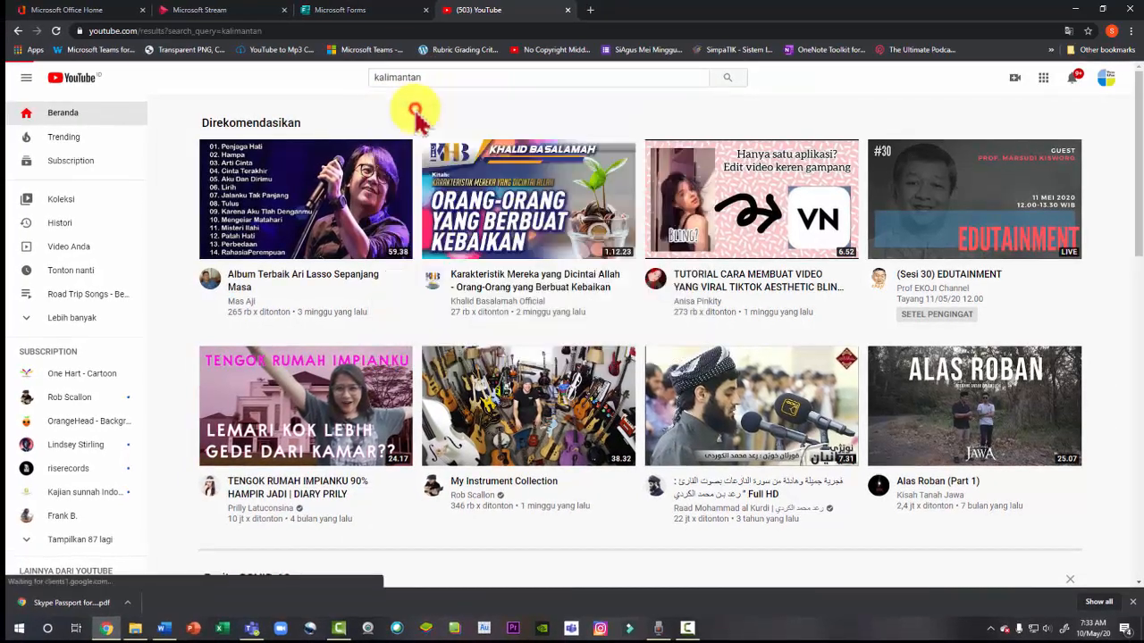
click(474, 145)
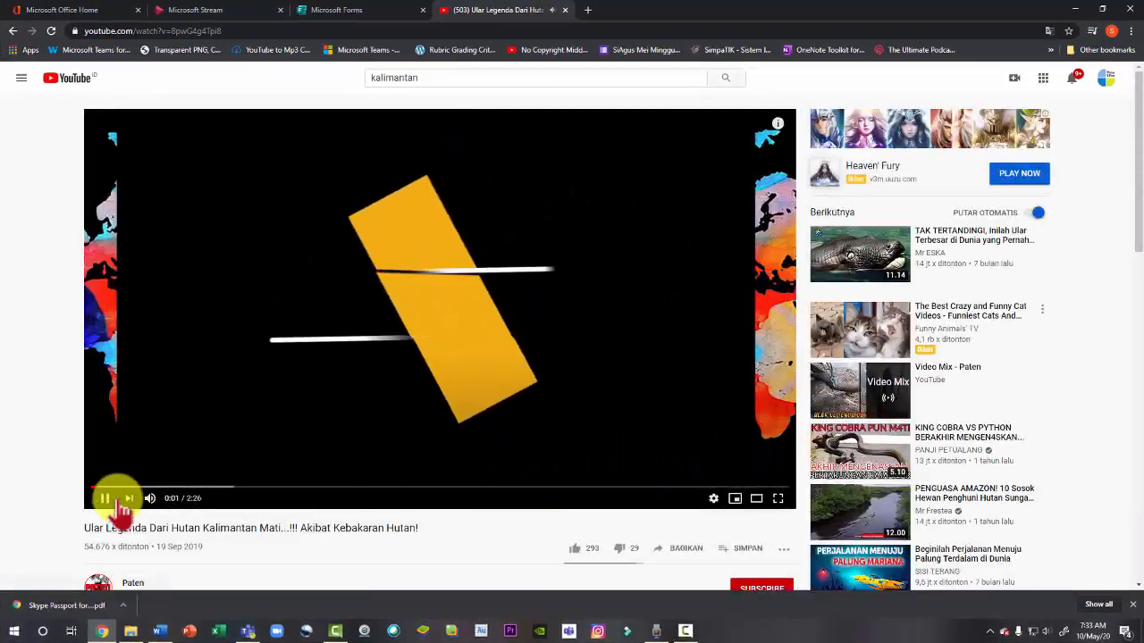
Pause the YouTube video, copy its web address, and return to the form
click(104, 499)
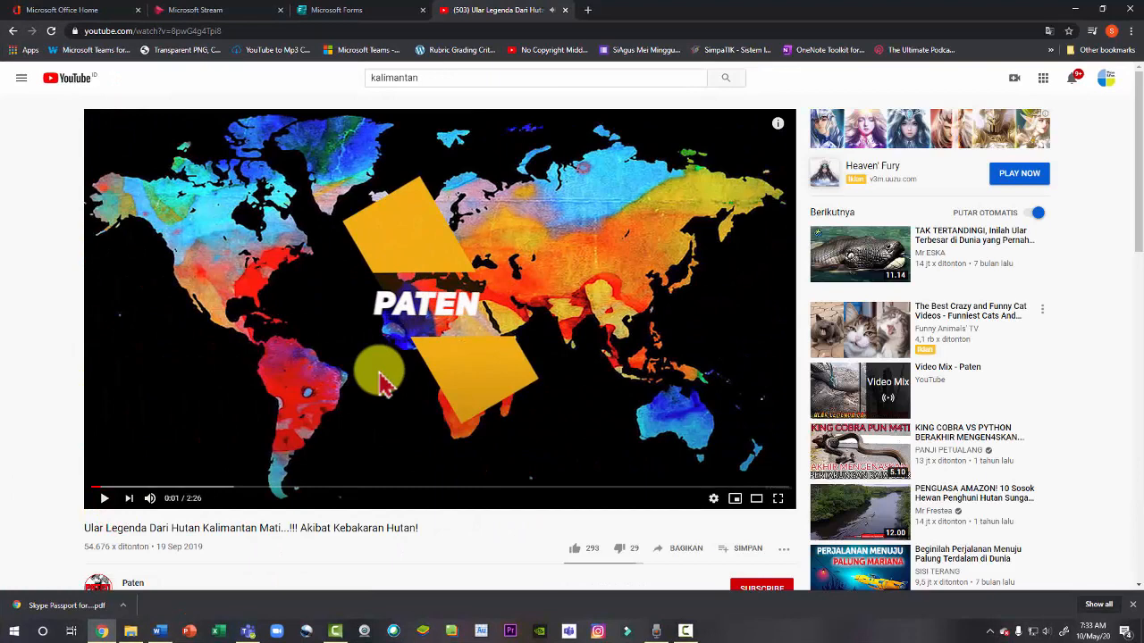
right_click(209, 36)
click(256, 95)
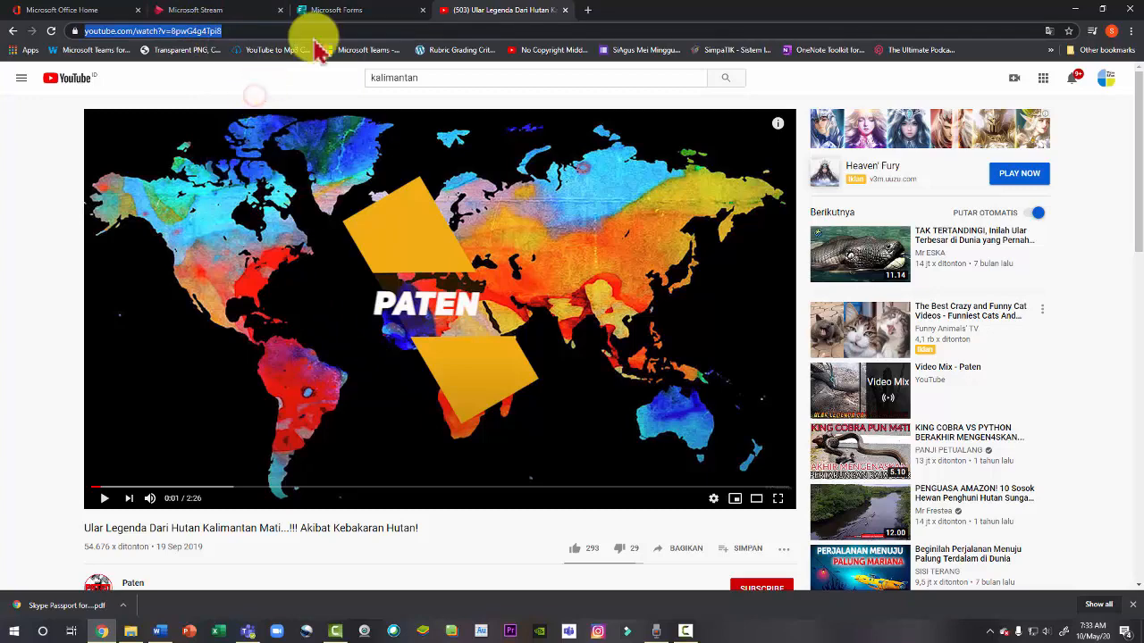
click(339, 12)
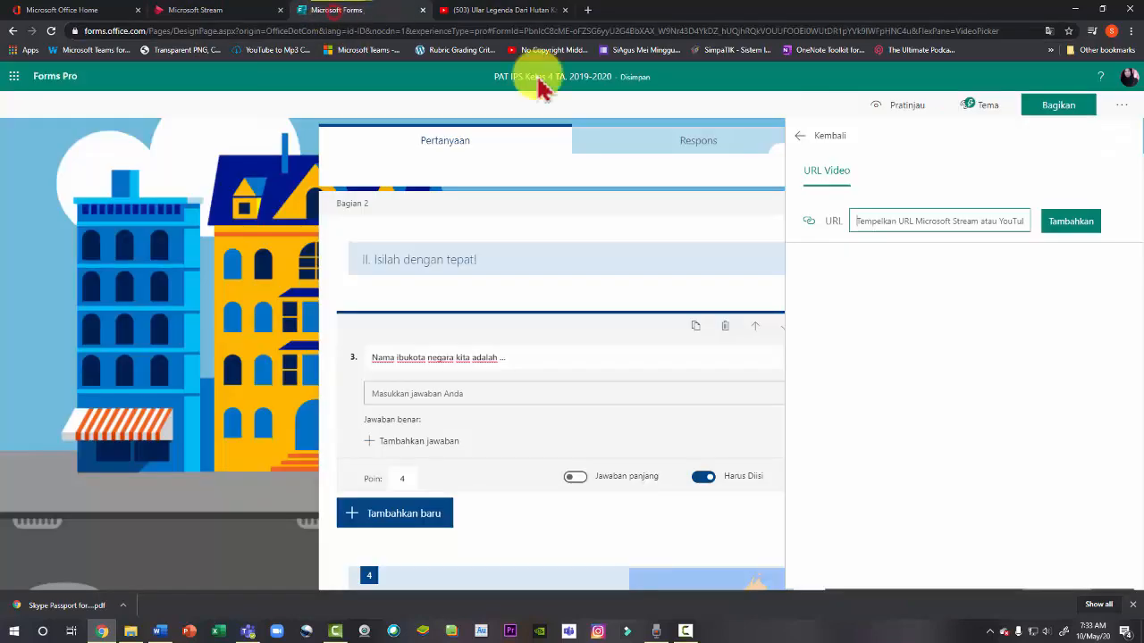
Paste the YouTube video URL into question 3's video URL field, then delete it again
right_click(901, 223)
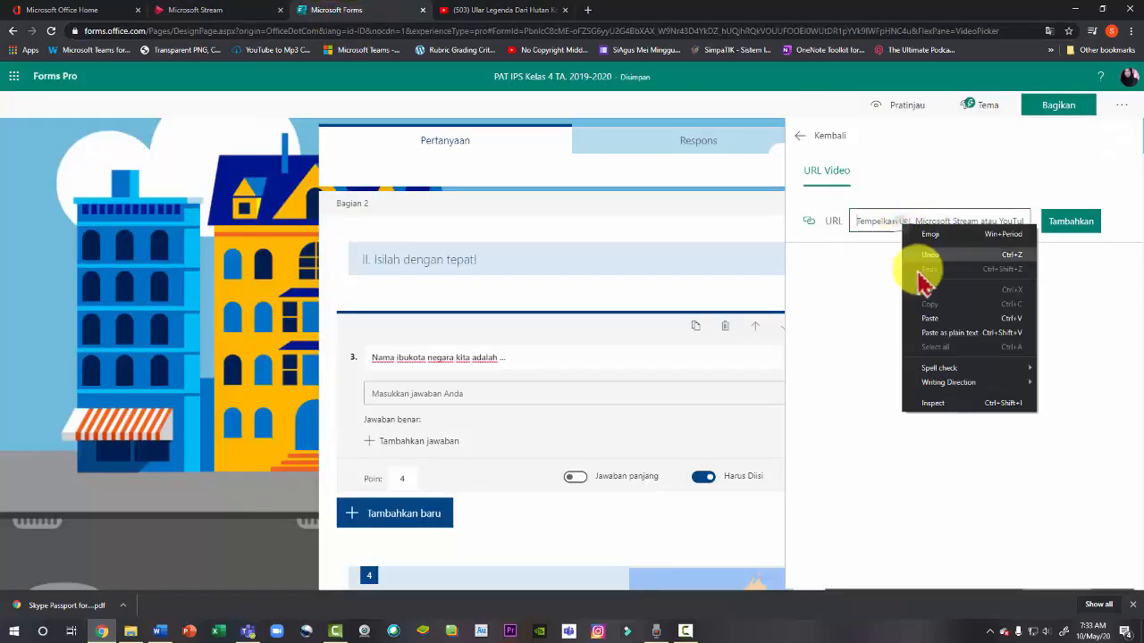
click(931, 319)
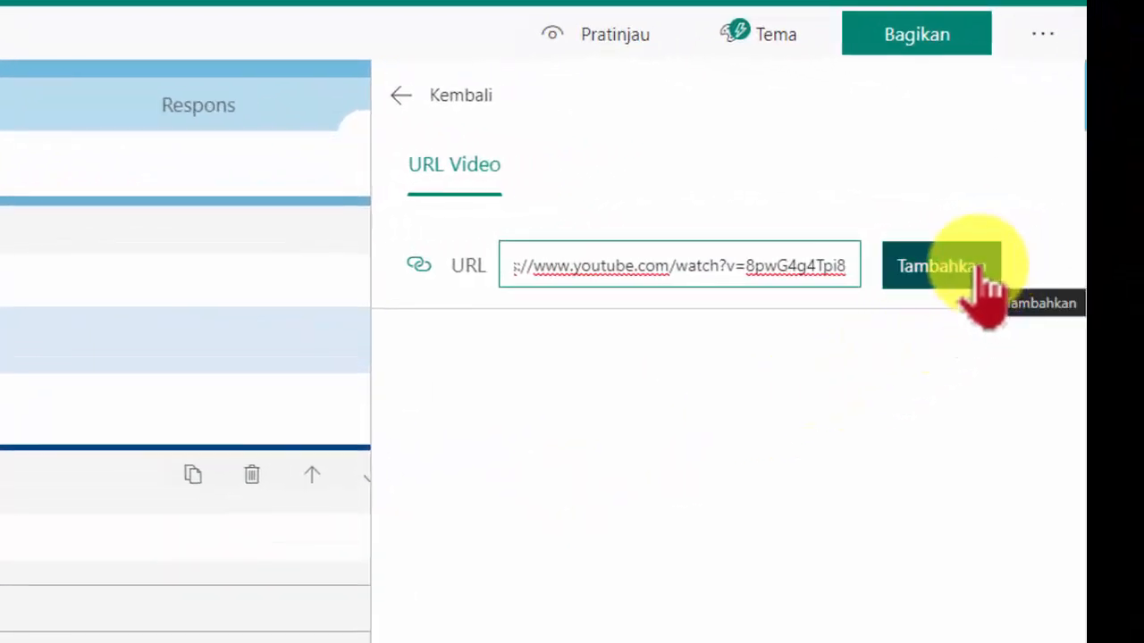
key(BackSpace)
key(BackSpace)
key(BackSpace)
key(BackSpace)
key(BackSpace)
key(BackSpace)
key(BackSpace)
key(BackSpace)
key(BackSpace)
key(BackSpace)
key(BackSpace)
key(BackSpace)
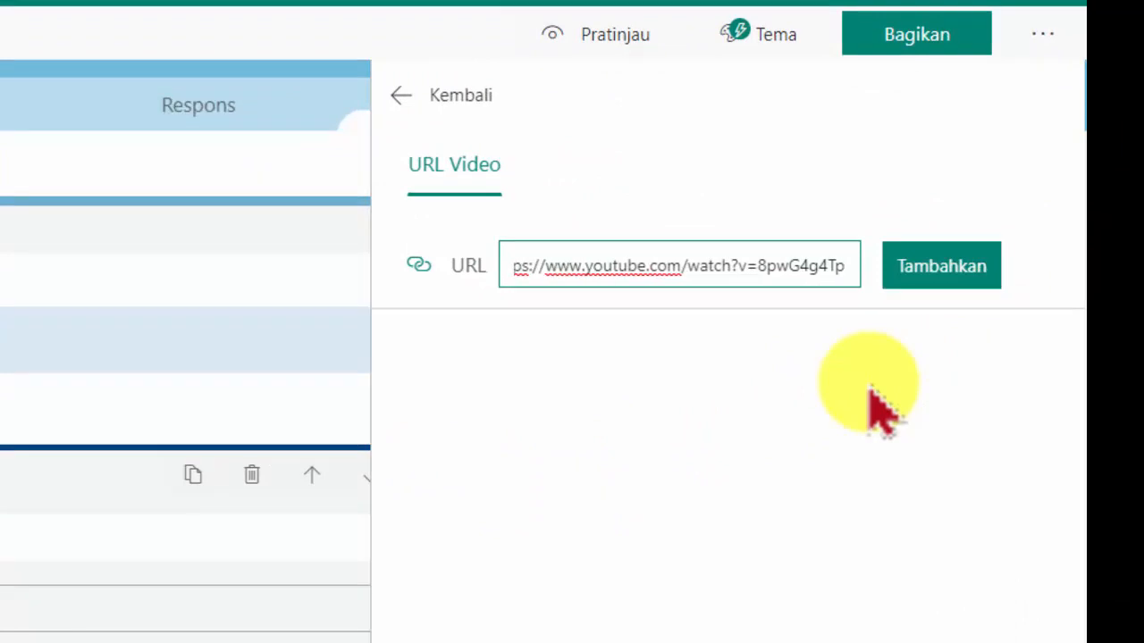
key(BackSpace)
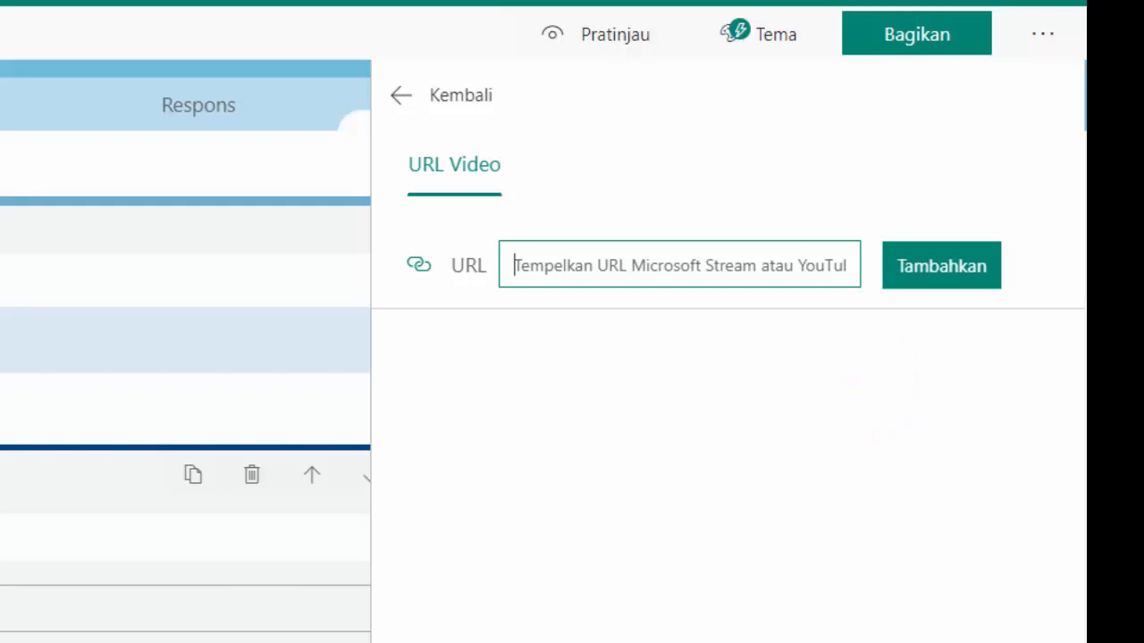
Close the video URL pane without adding a video to question 3
scroll(185, 385, down, 4)
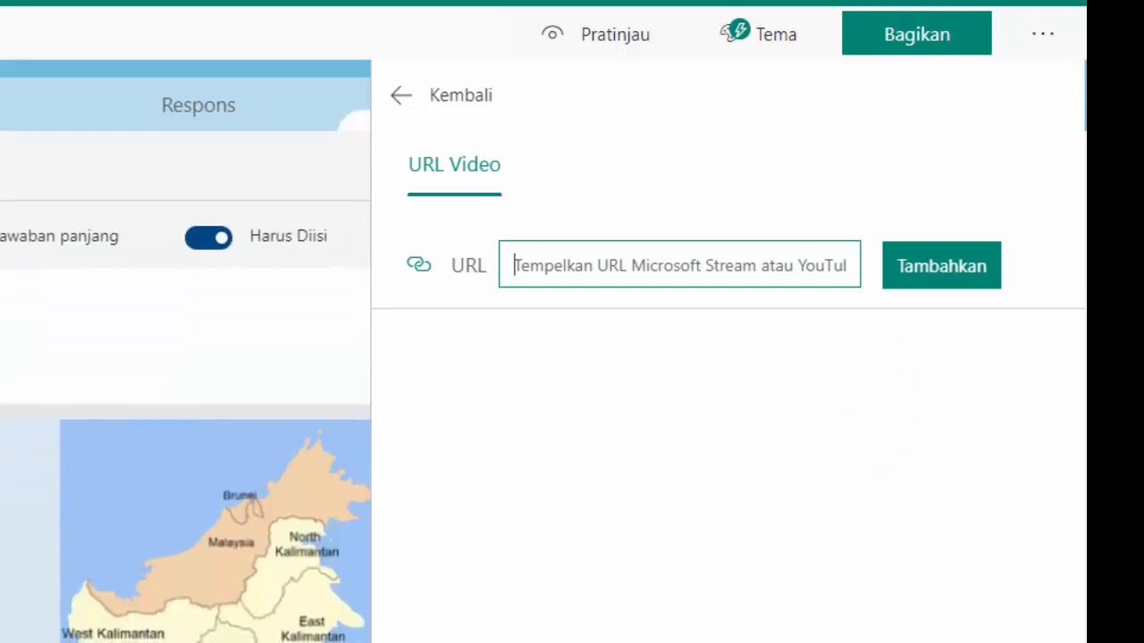
scroll(185, 384, up, 4)
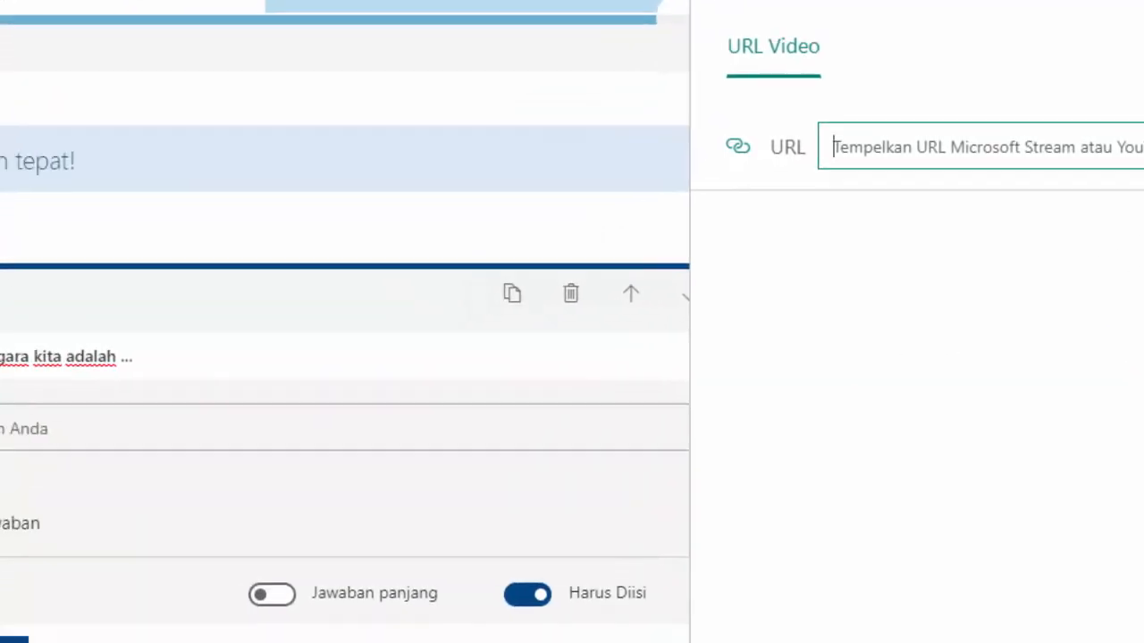
scroll(142, 626, down, 5)
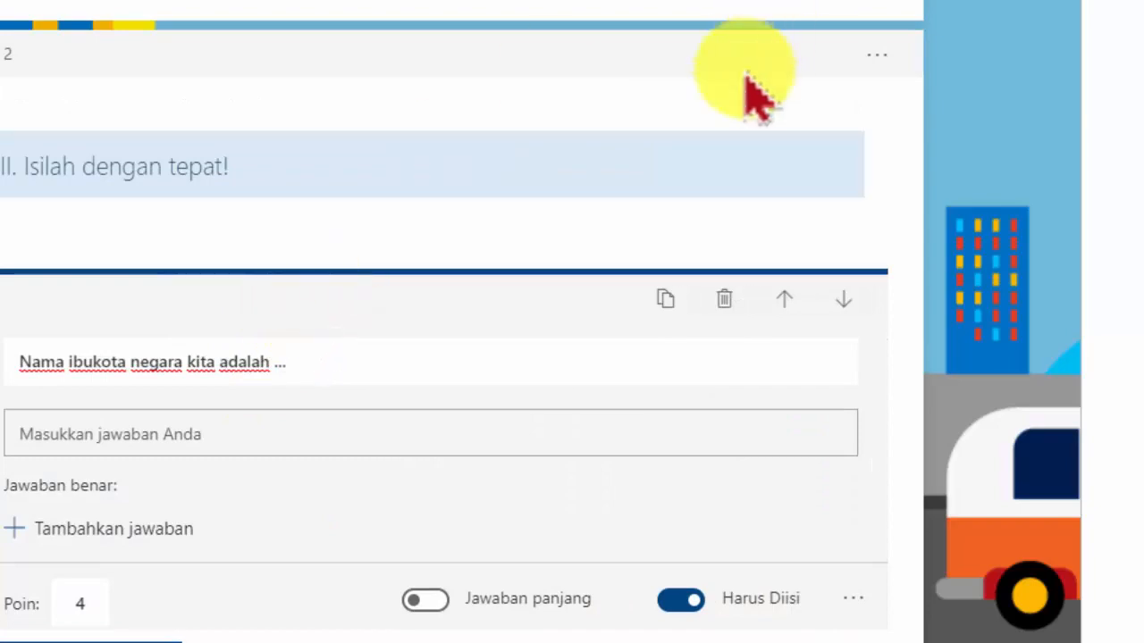
scroll(753, 94, down, 6)
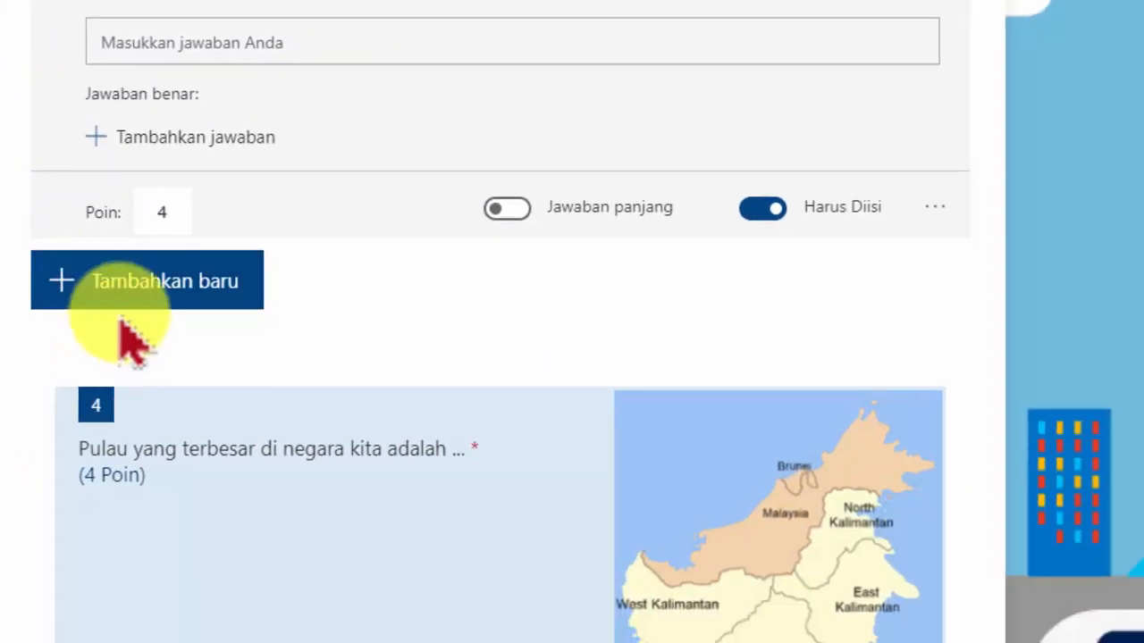
click(133, 290)
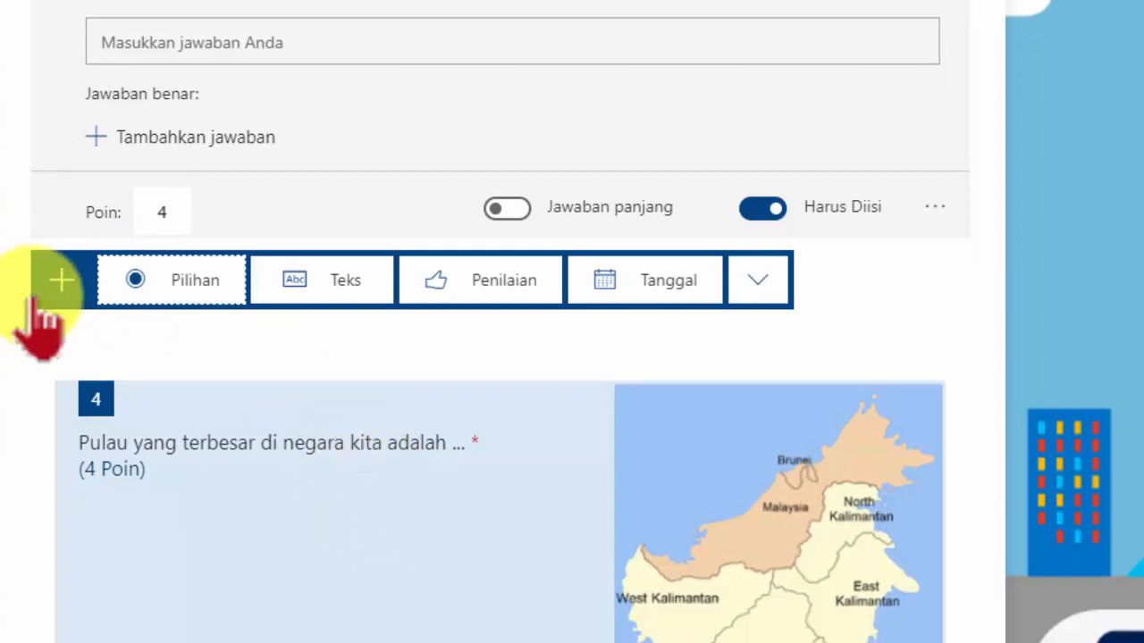
click(999, 284)
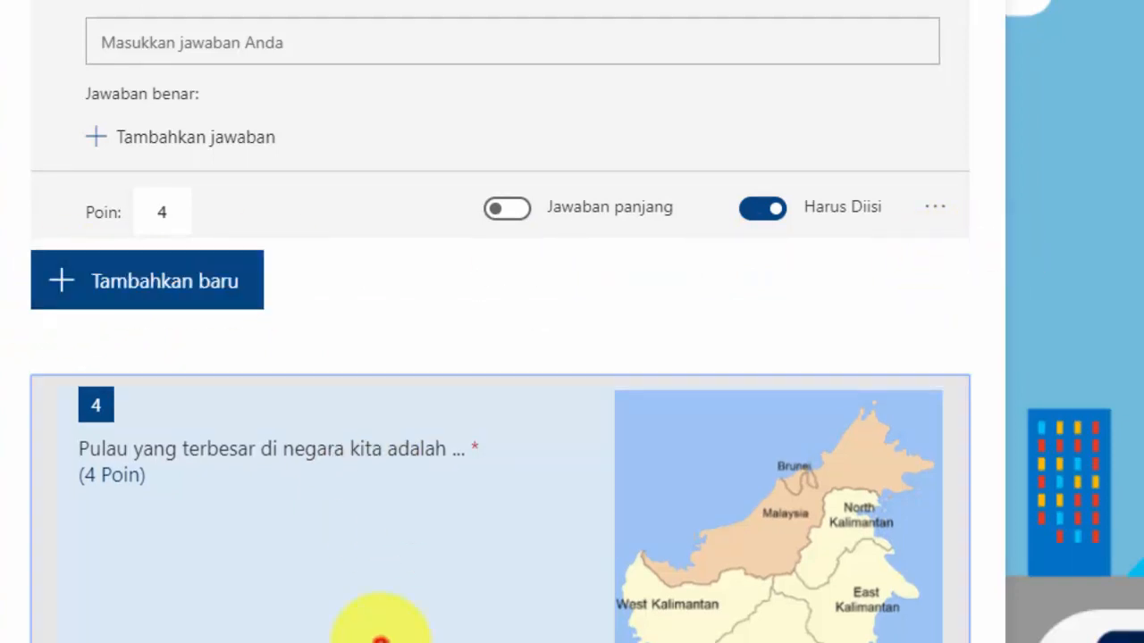
Add a new section after question 4 titled III. Jawablah dengan tepat!
click(383, 625)
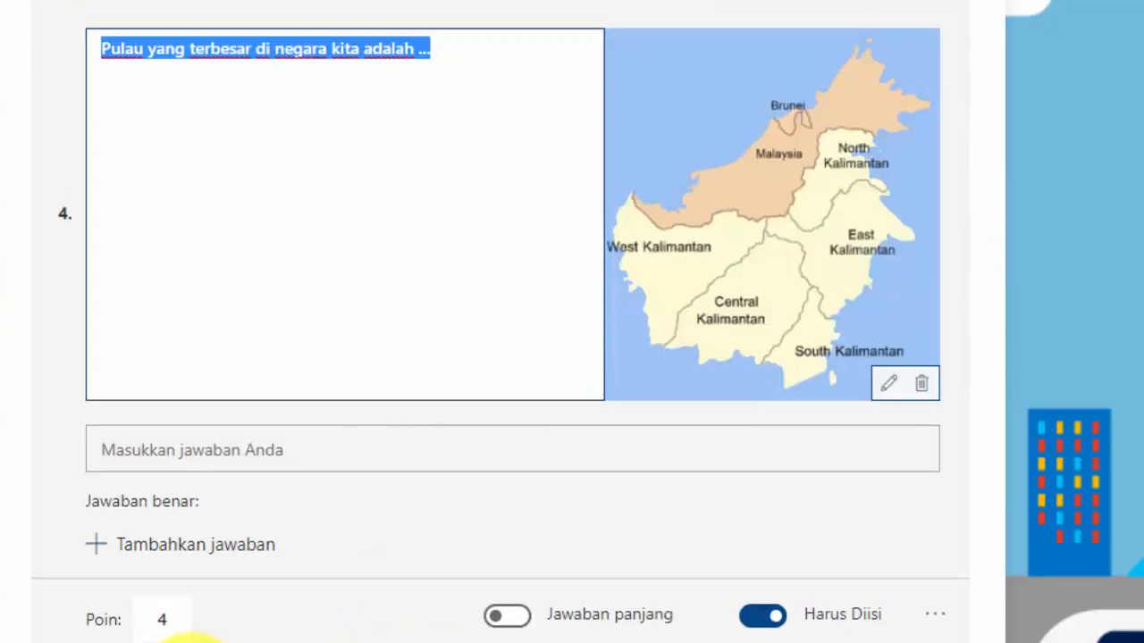
click(202, 609)
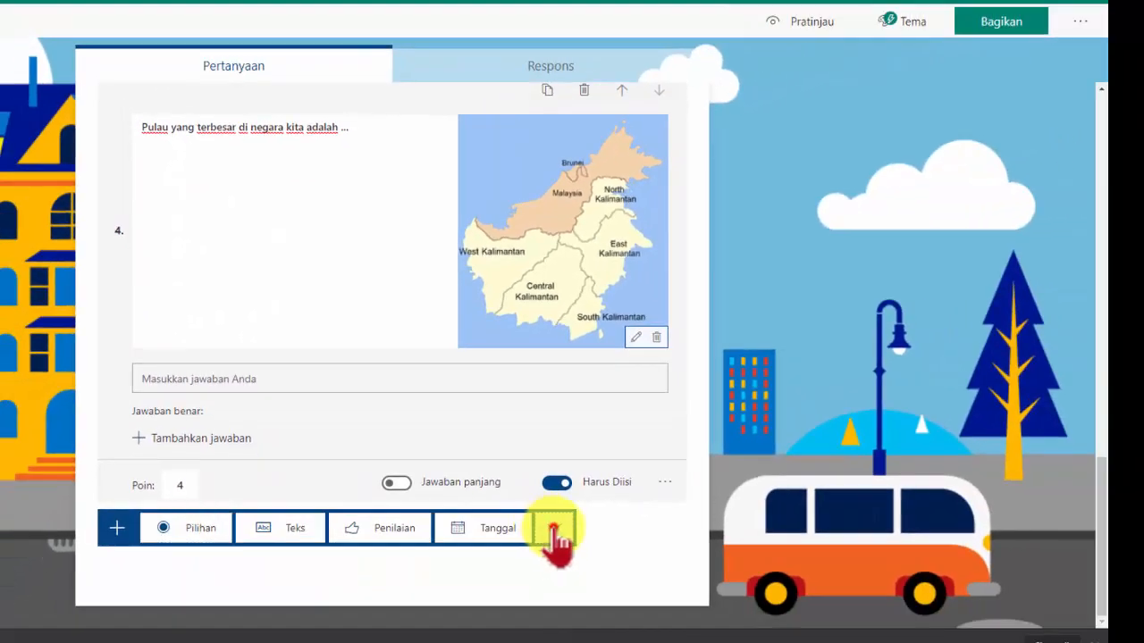
click(554, 536)
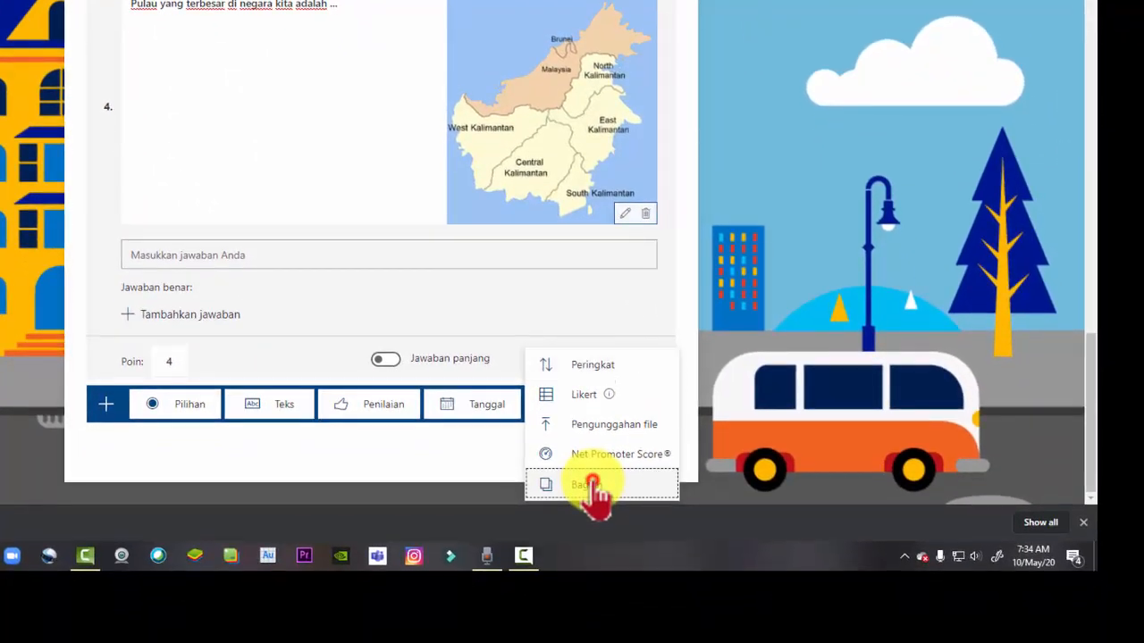
click(572, 608)
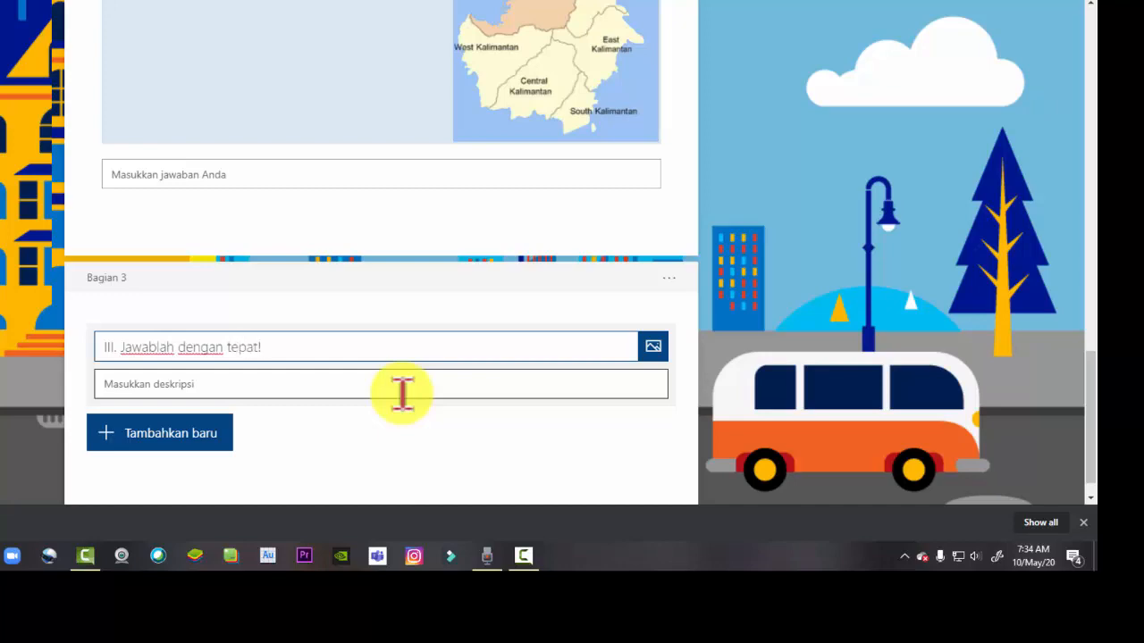
Add a text question 5 reading Tuliskan 5 pulau yang terbesar di Indonesia! and make it required
click(202, 450)
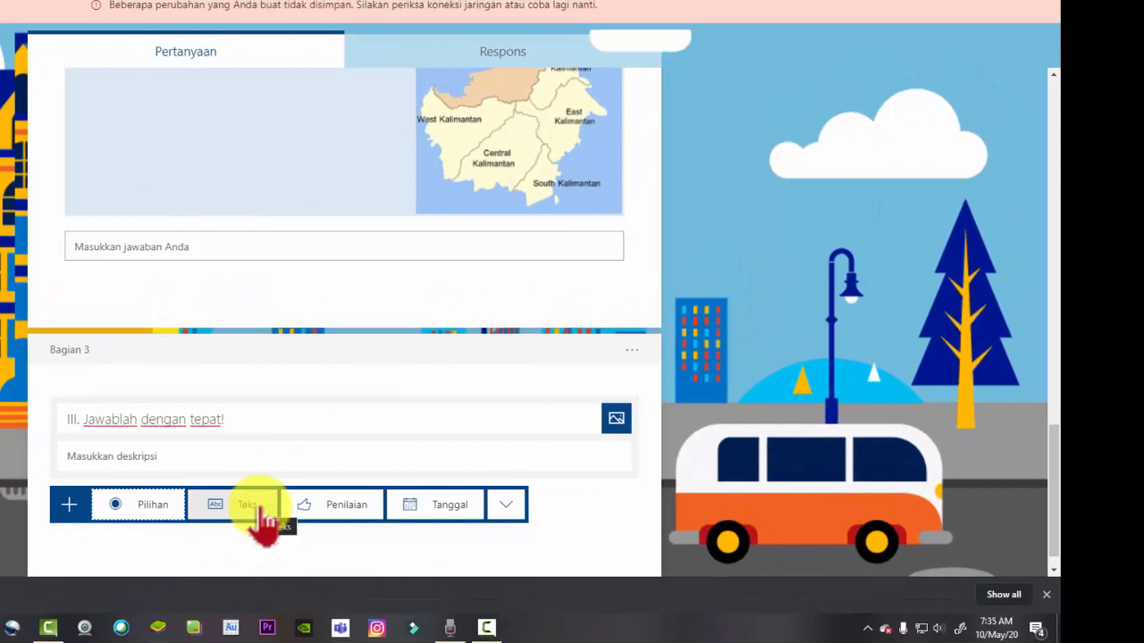
click(254, 509)
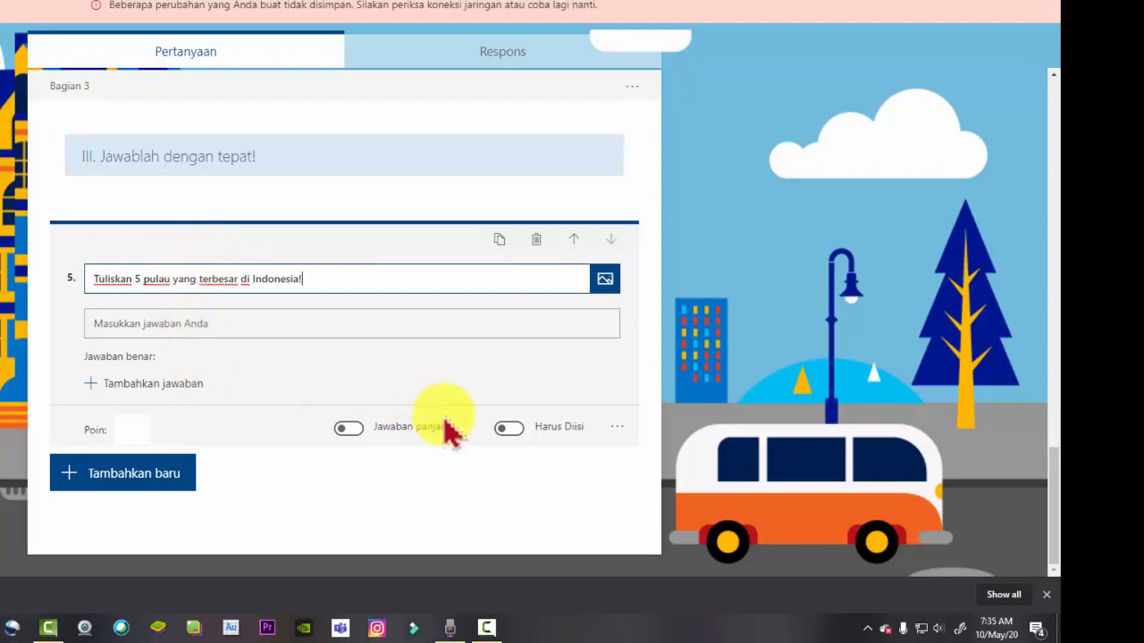
scroll(492, 402, up, 1)
click(509, 503)
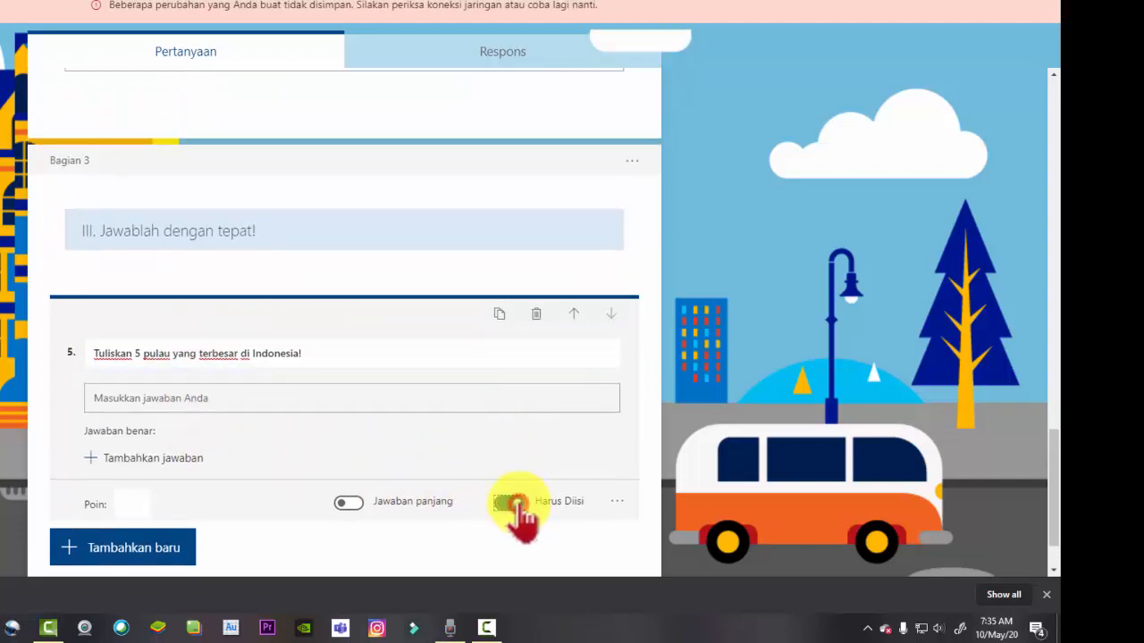
Set question 5's points to 8
scroll(338, 272, up, 3)
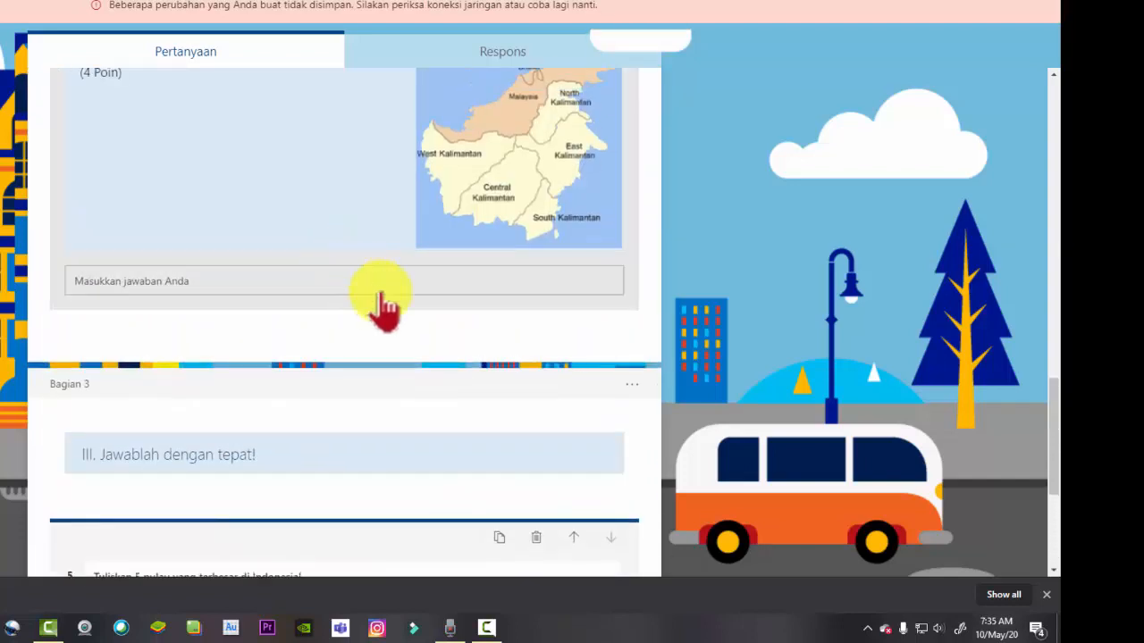
click(326, 213)
scroll(501, 472, down, 5)
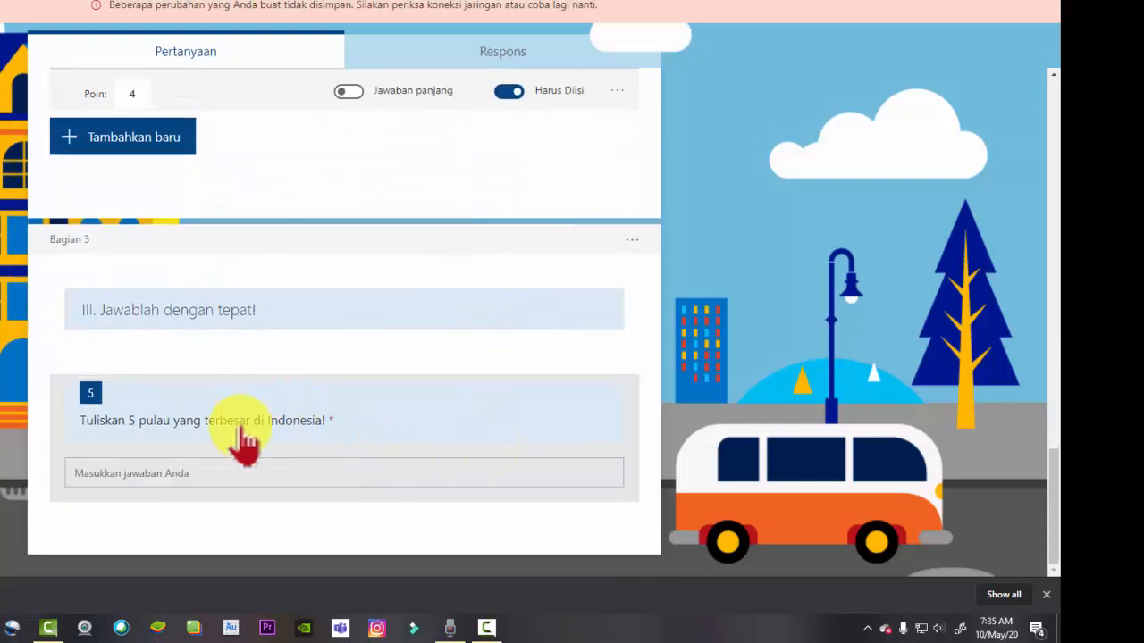
click(384, 457)
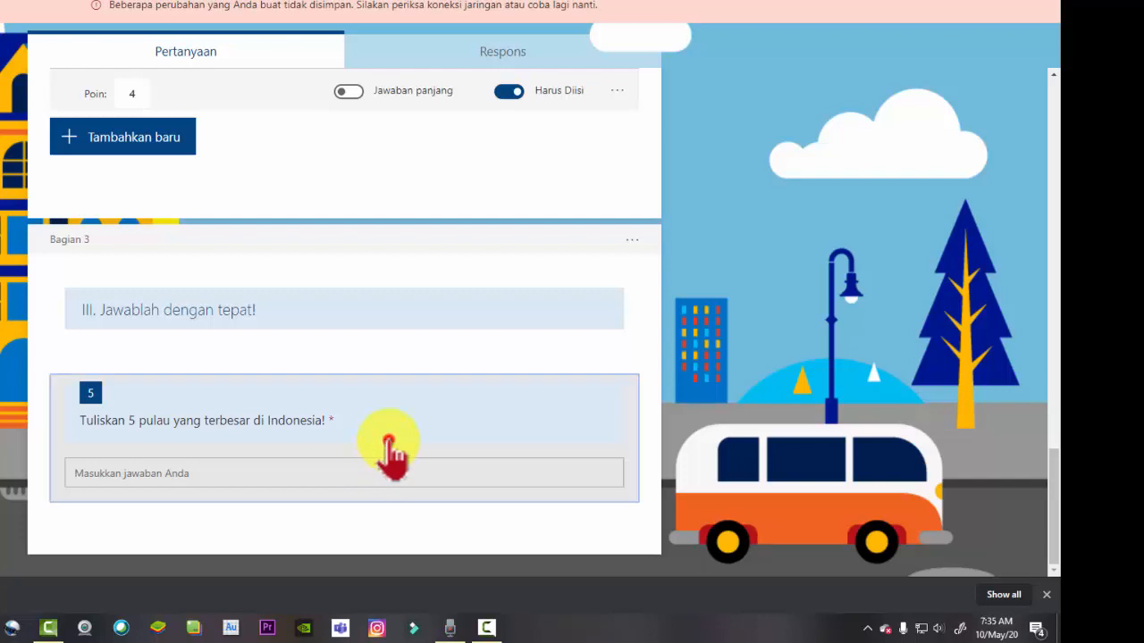
click(139, 433)
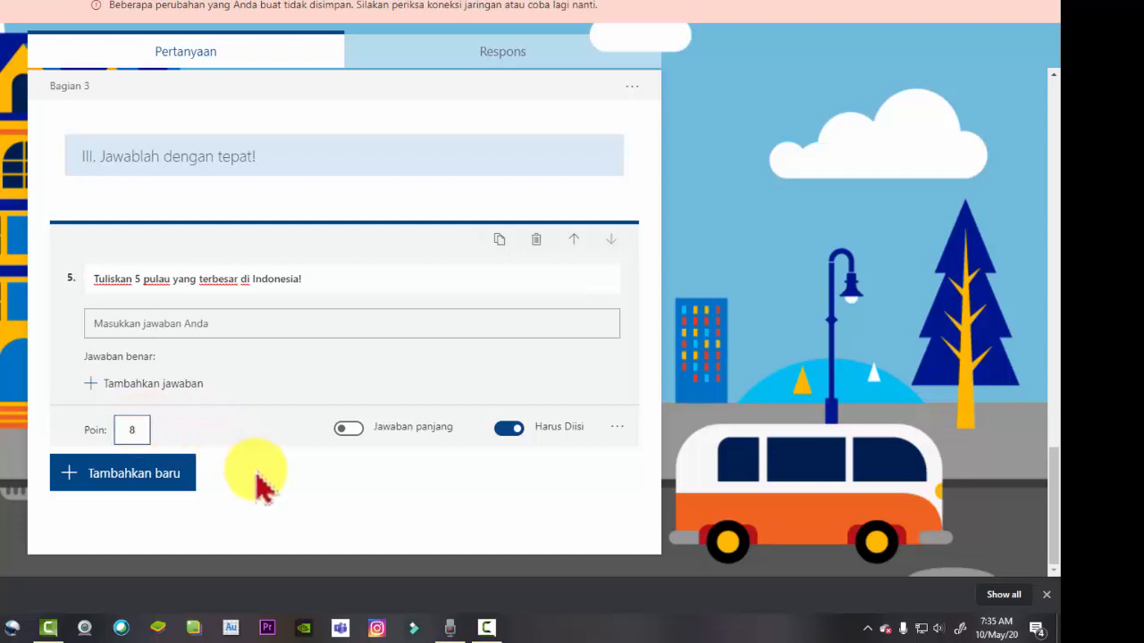
Add text question 6 reading Mengapa negera Indonesia disebut sebagai negara agraris?
click(168, 478)
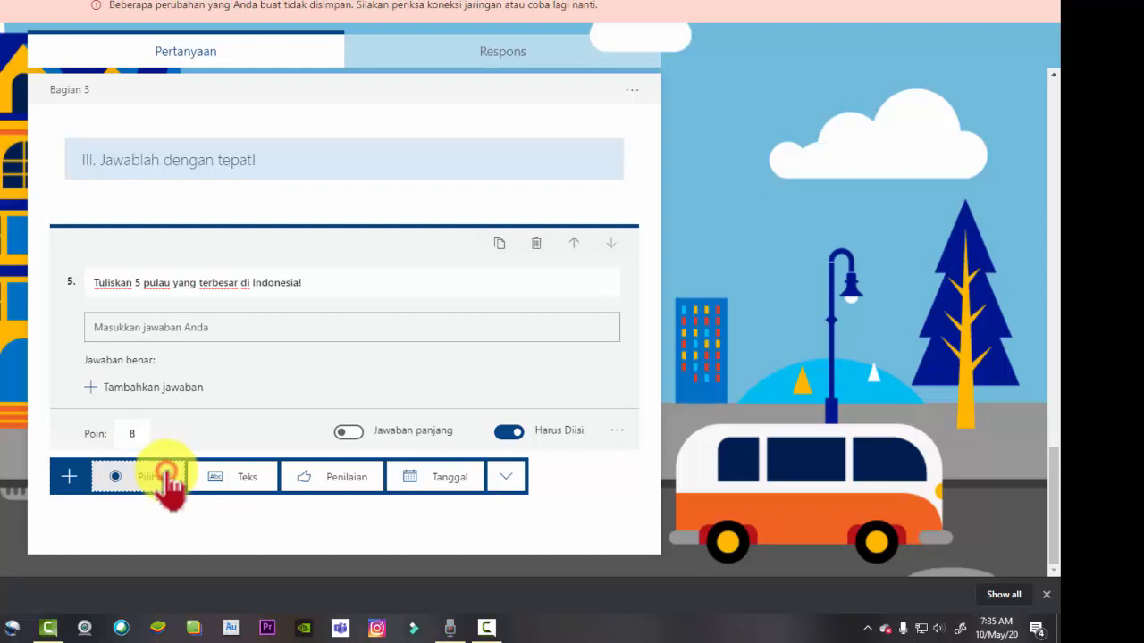
click(240, 480)
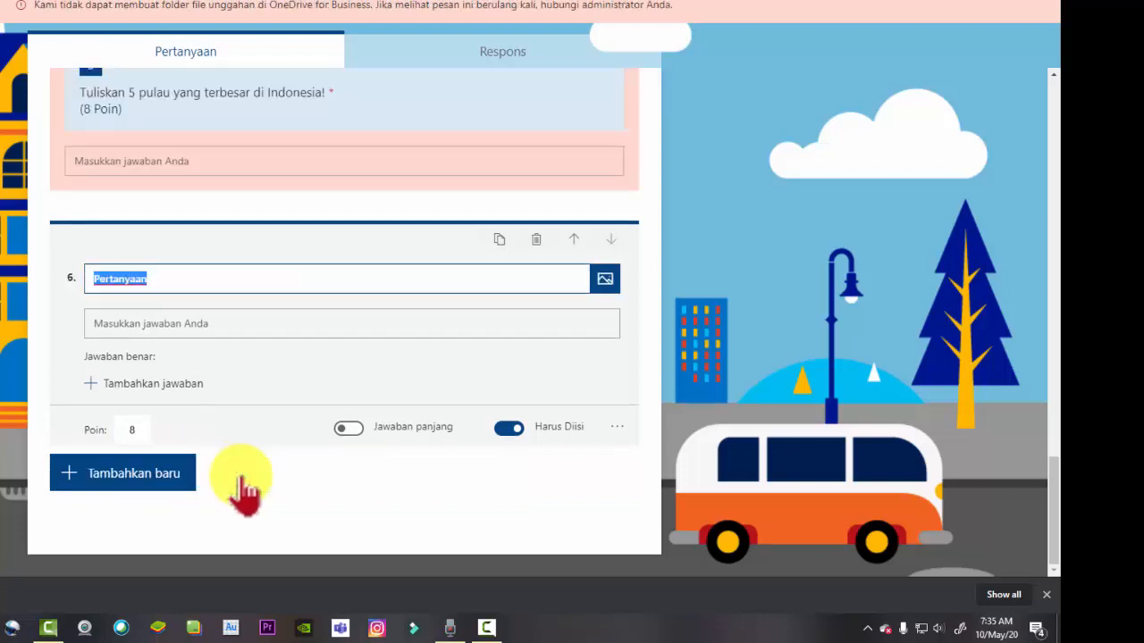
text(m)
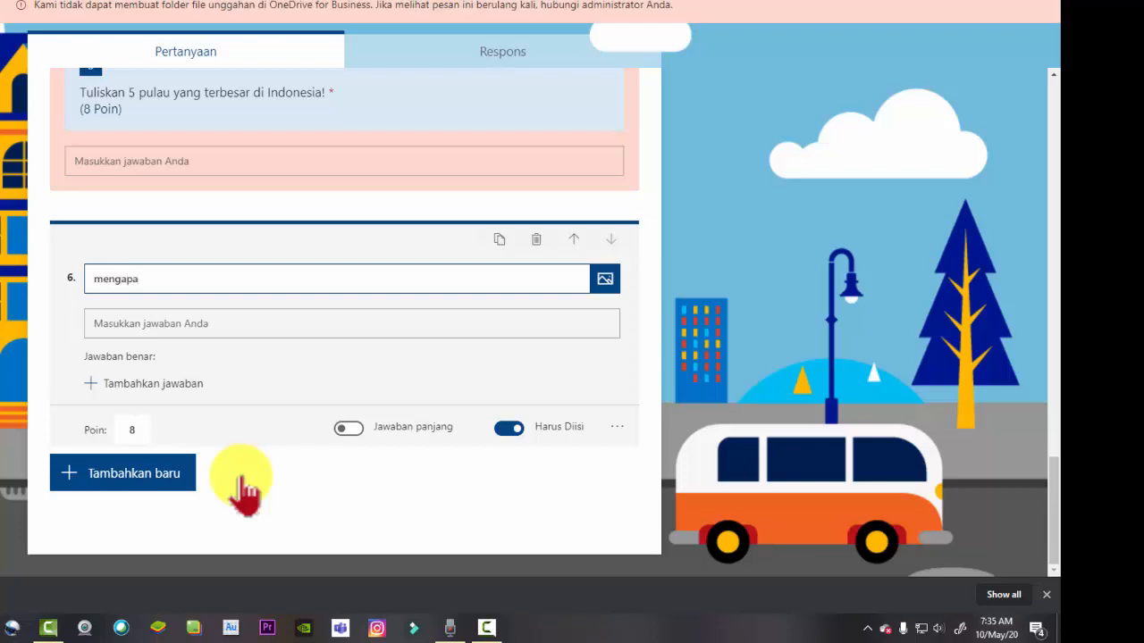
key(BackSpace)
text(M)
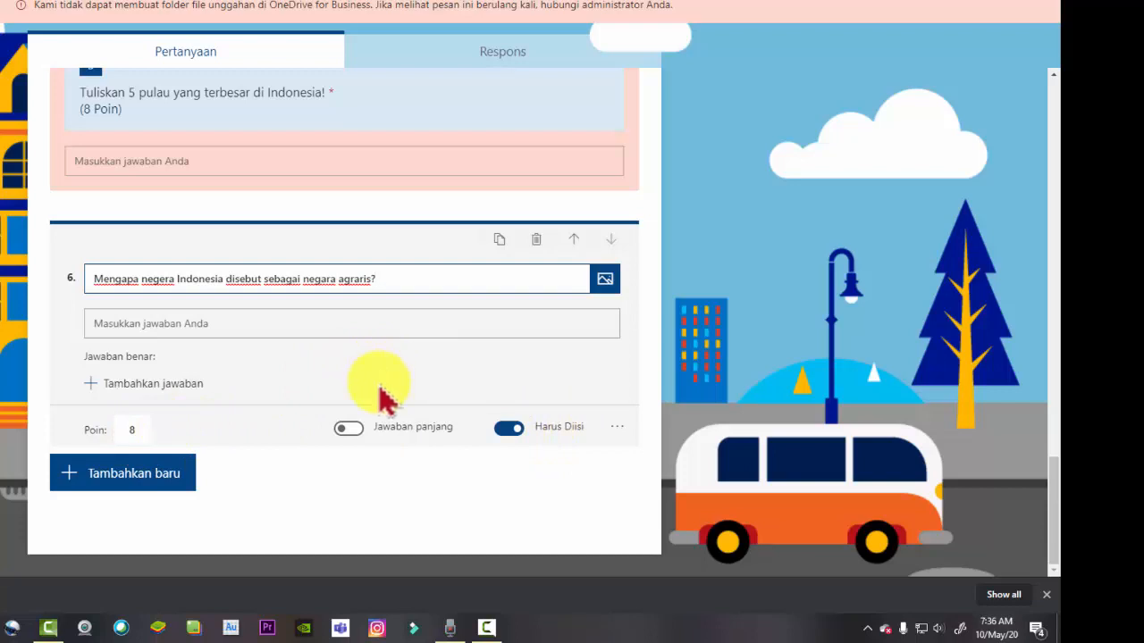
Scroll through the form to review its sections and questions
scroll(437, 421, up, 2)
scroll(436, 425, up, 1)
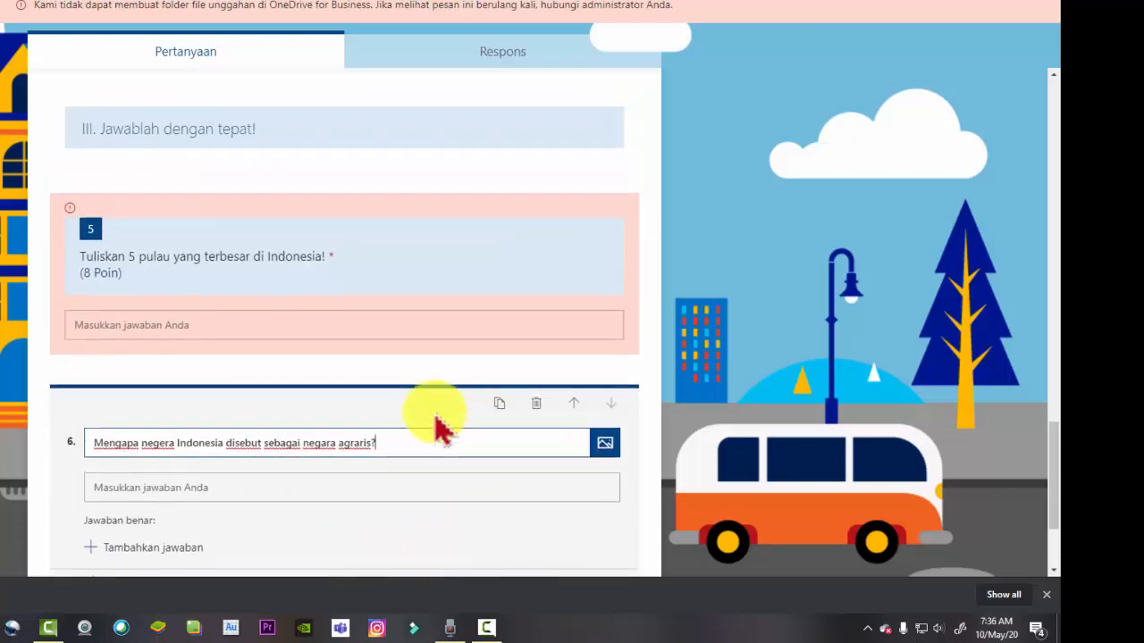
scroll(435, 427, down, 3)
scroll(72, 331, up, 4)
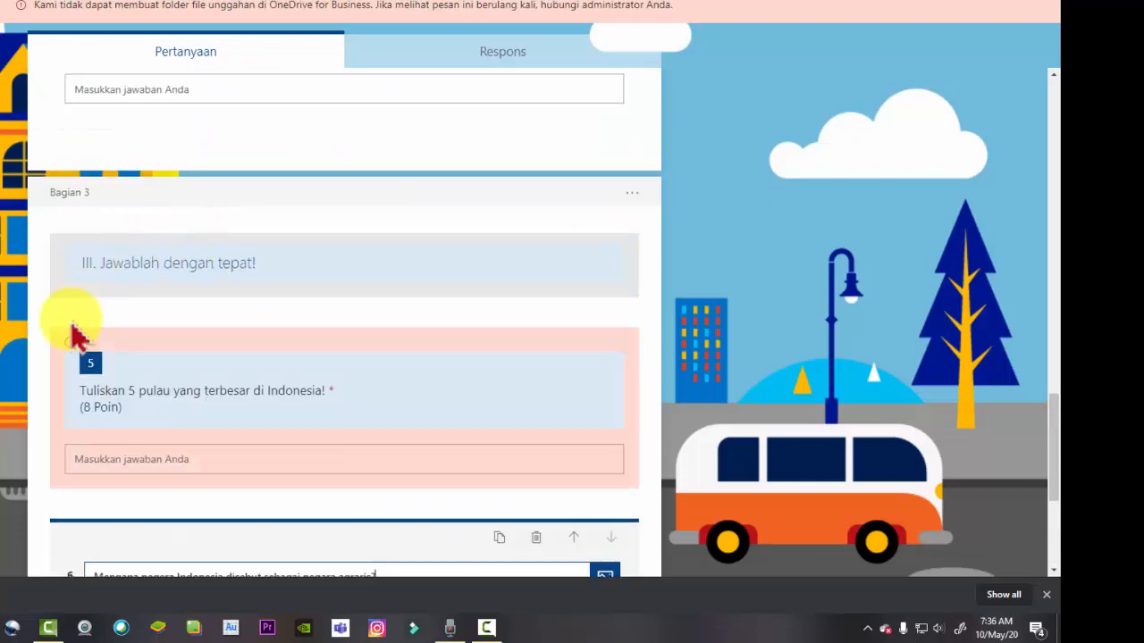
scroll(429, 420, up, 5)
scroll(427, 421, up, 15)
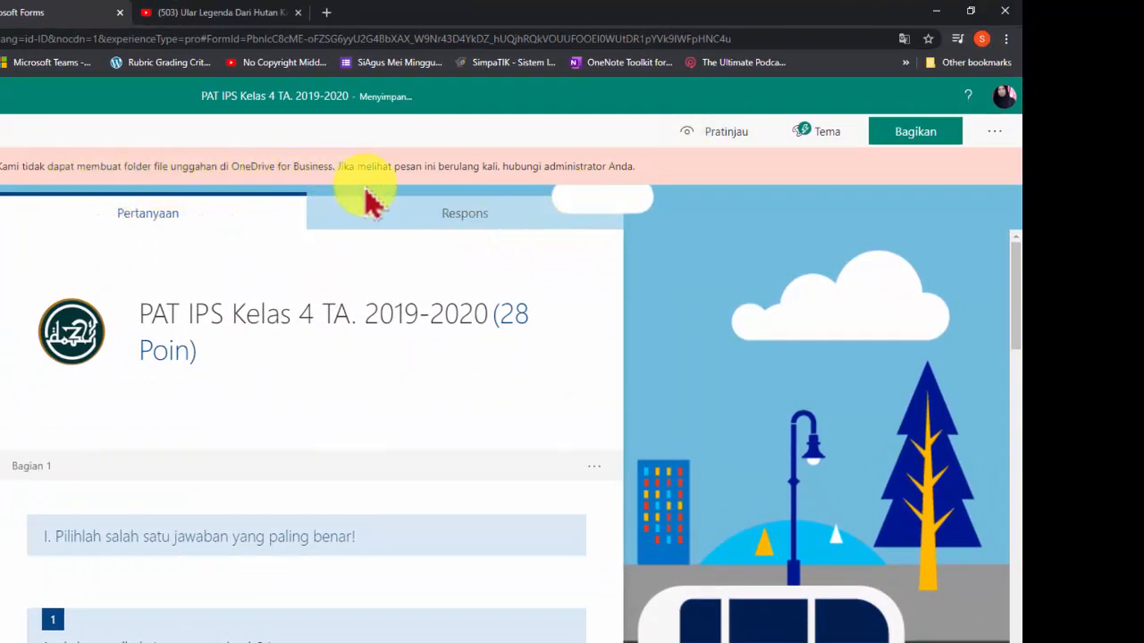
scroll(438, 506, down, 15)
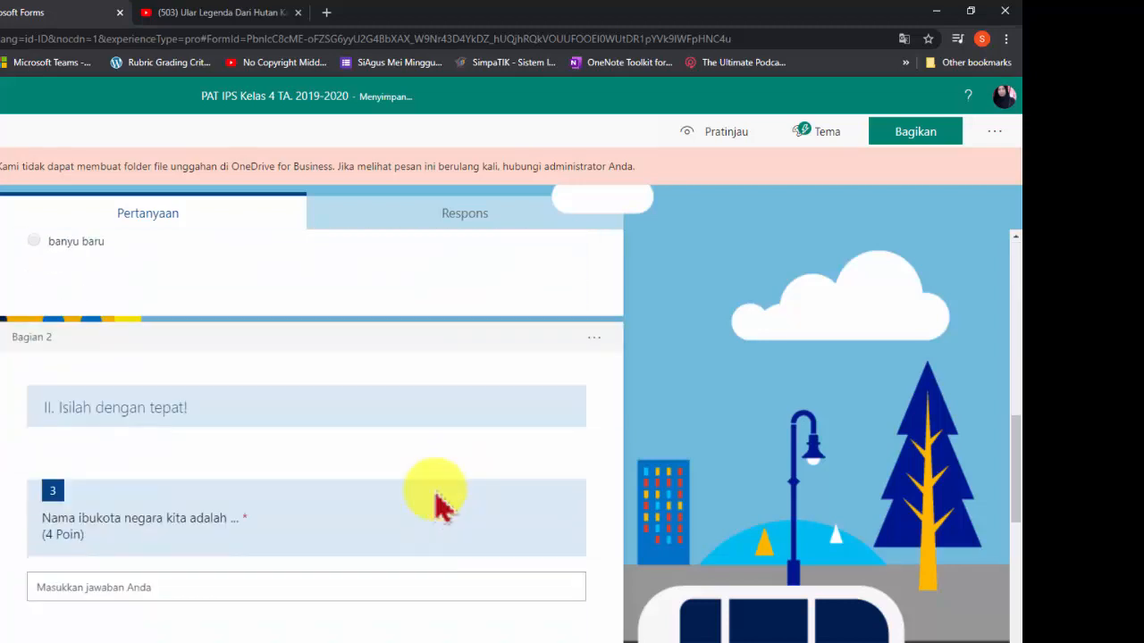
scroll(437, 500, down, 5)
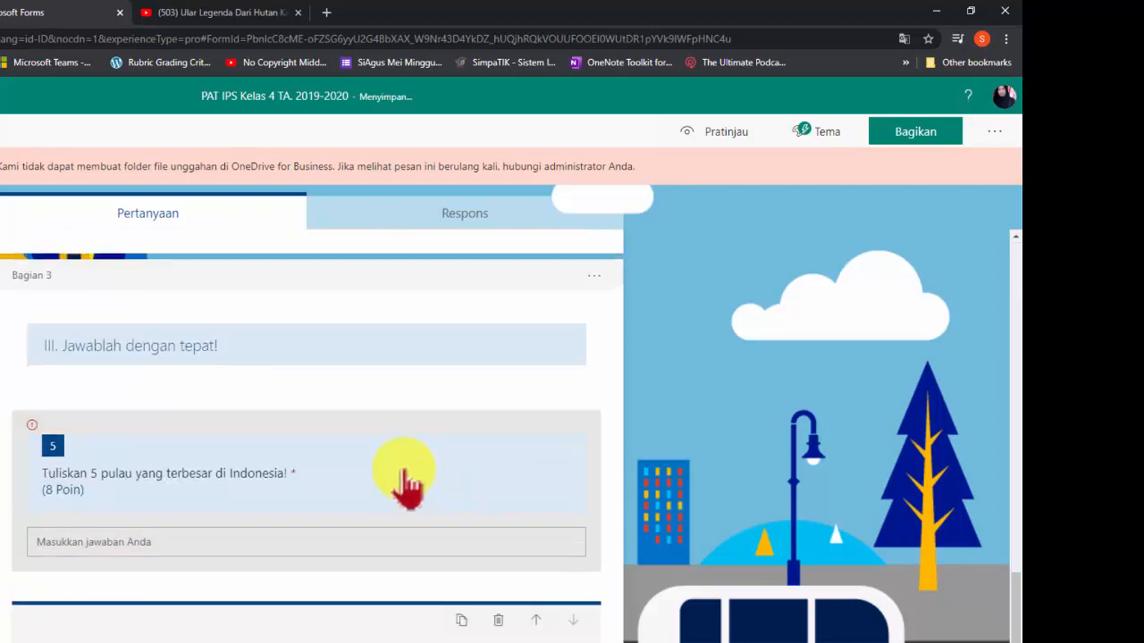
click(407, 483)
scroll(404, 472, up, 2)
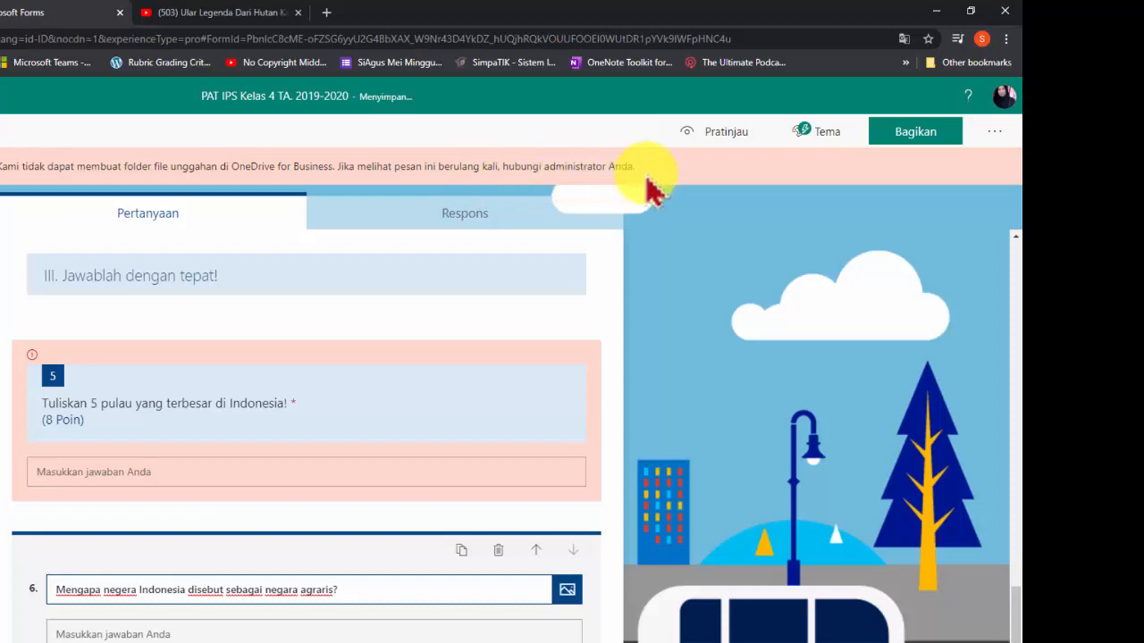
Correct the number 5 in question 5's text
click(33, 357)
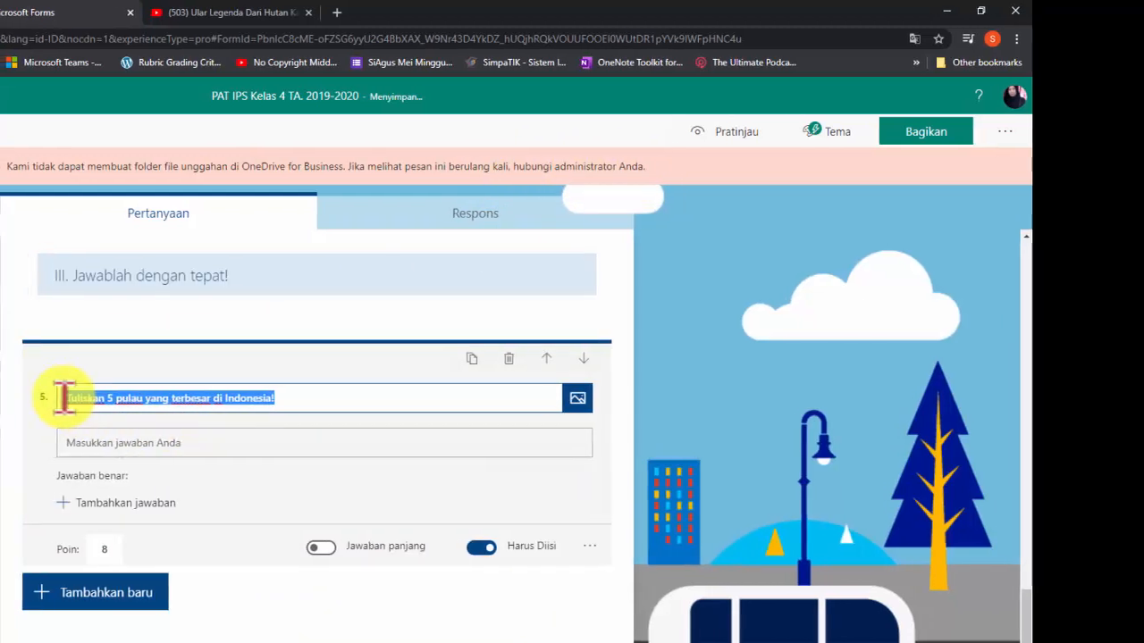
click(110, 400)
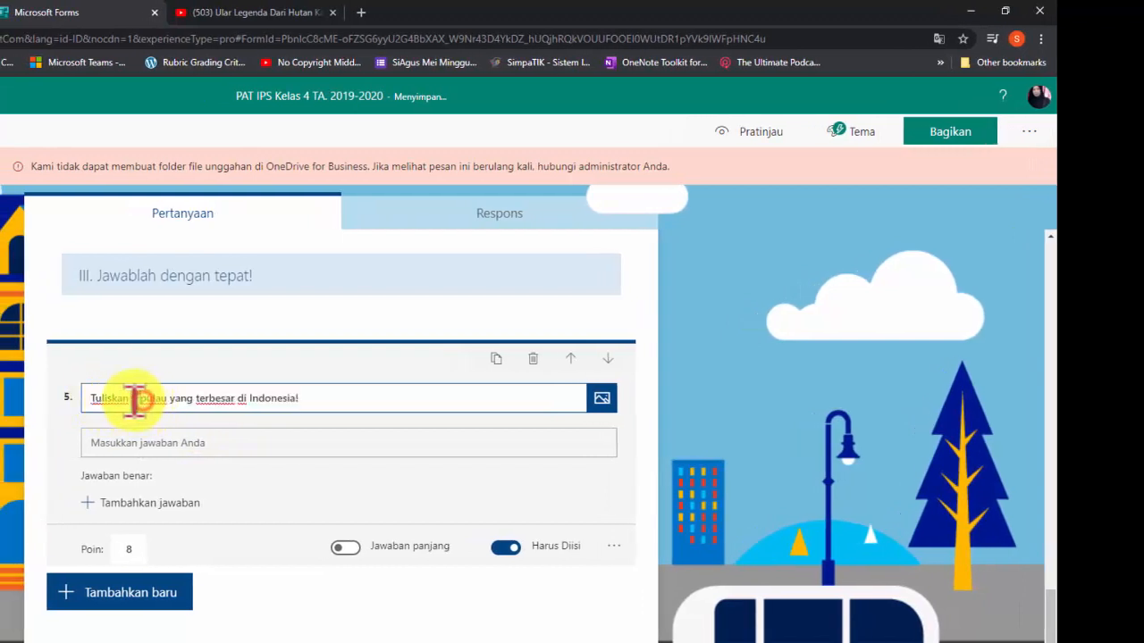
text(5)
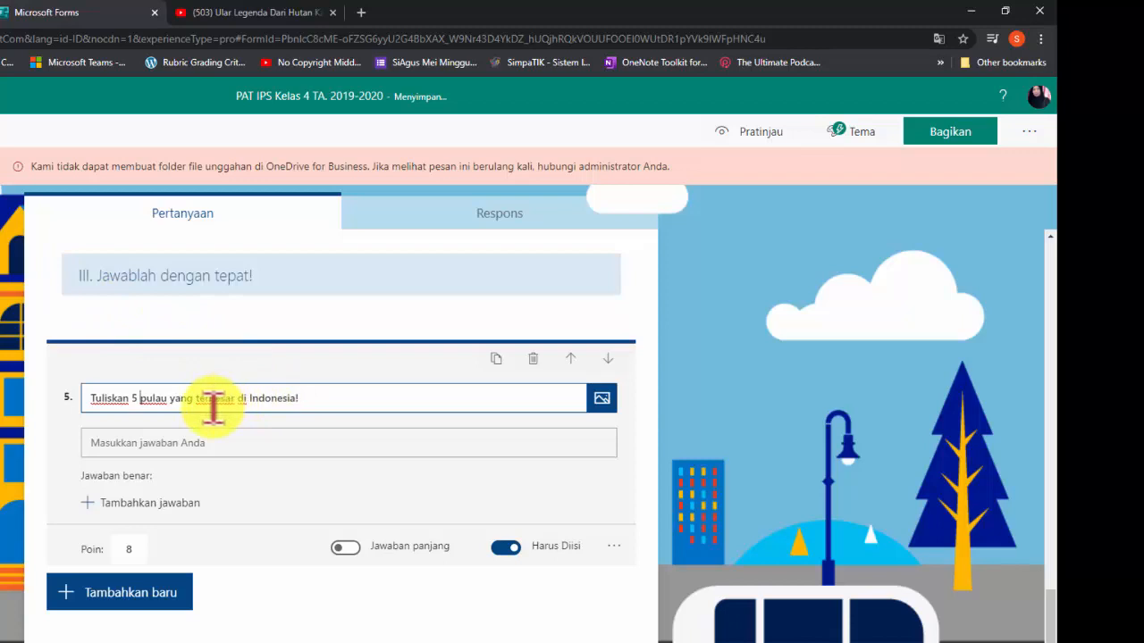
Reword question 5 to read Tuliskan 5 nama propinsi yang kalian ketahui di Indonesia!
key(BackSpace)
key(BackSpace)
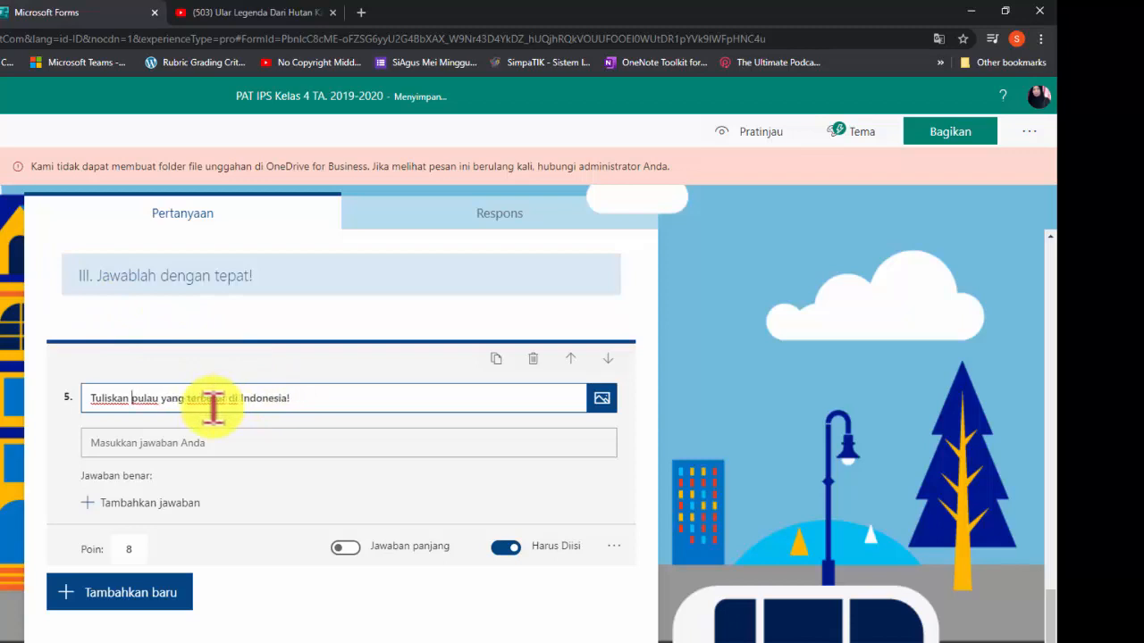
text(5 )
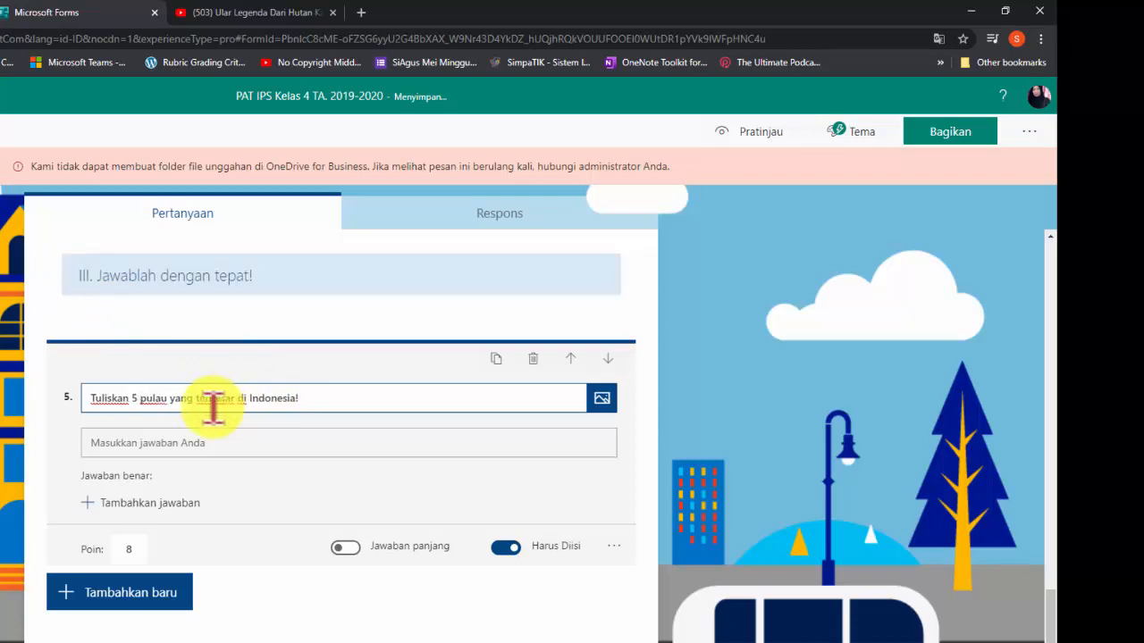
text(nama )
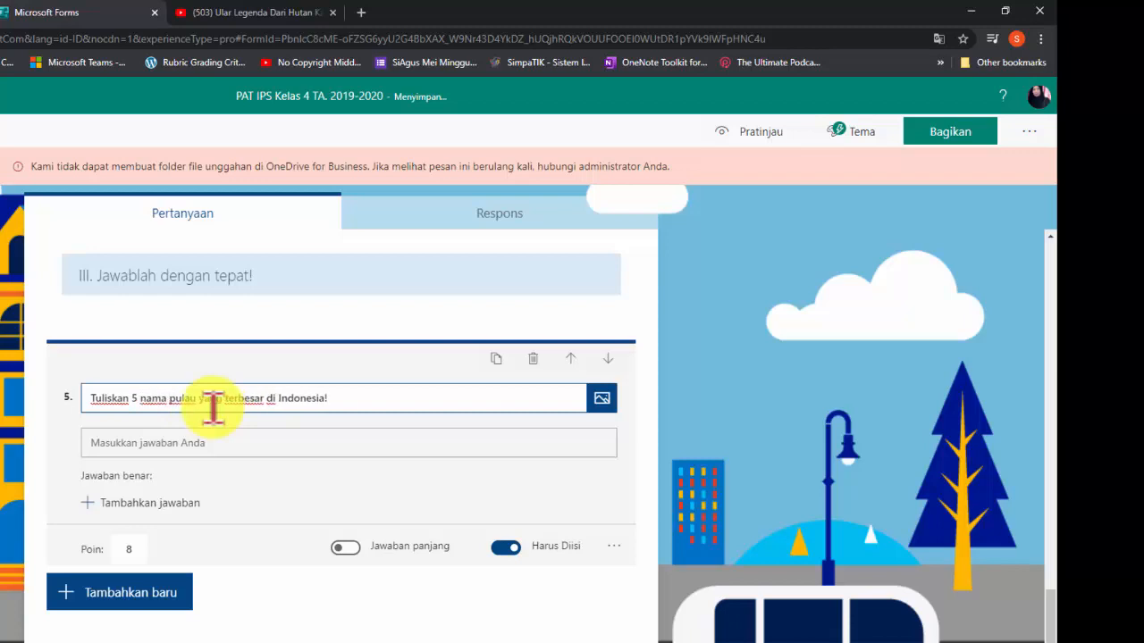
text(propinsi )
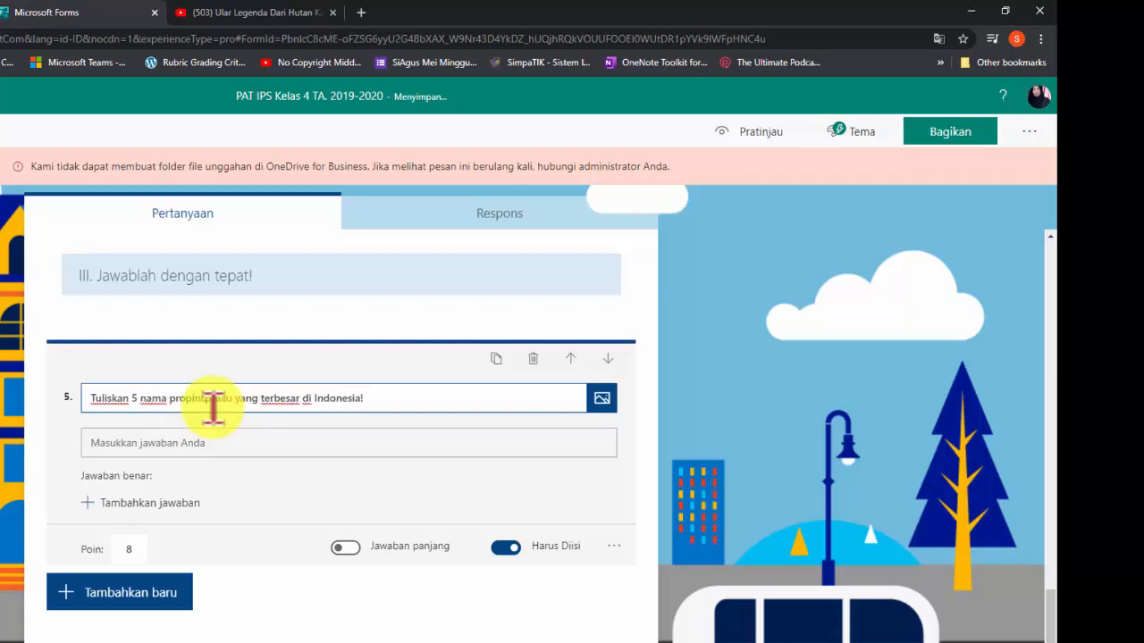
text(i)
key(Delete)
key(Delete)
key(Delete)
key(Delete)
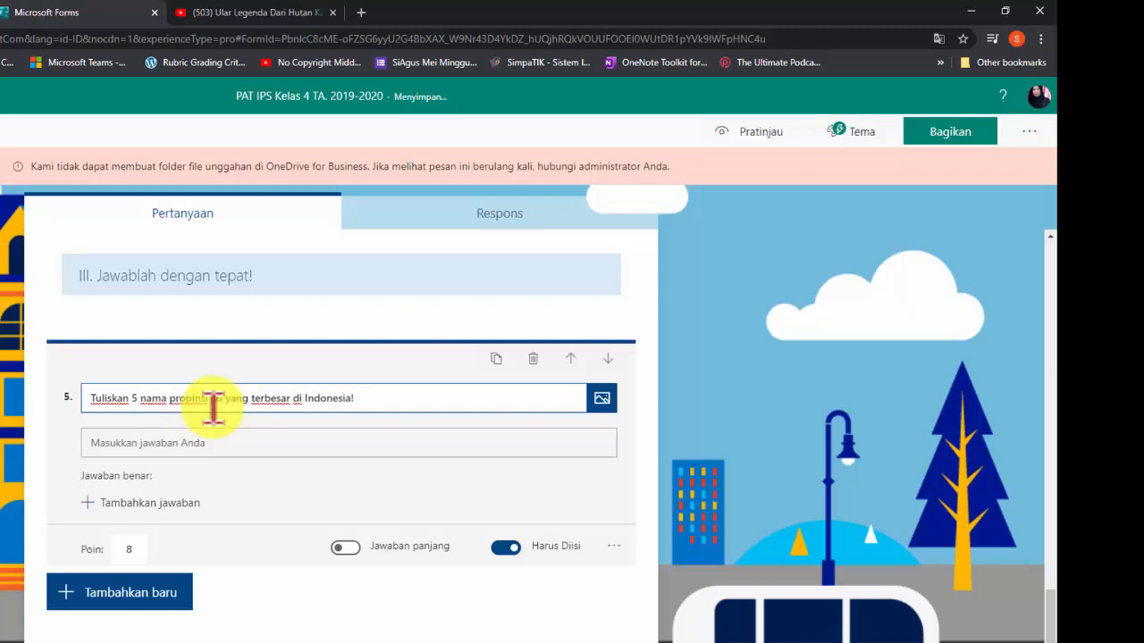
text(yang )
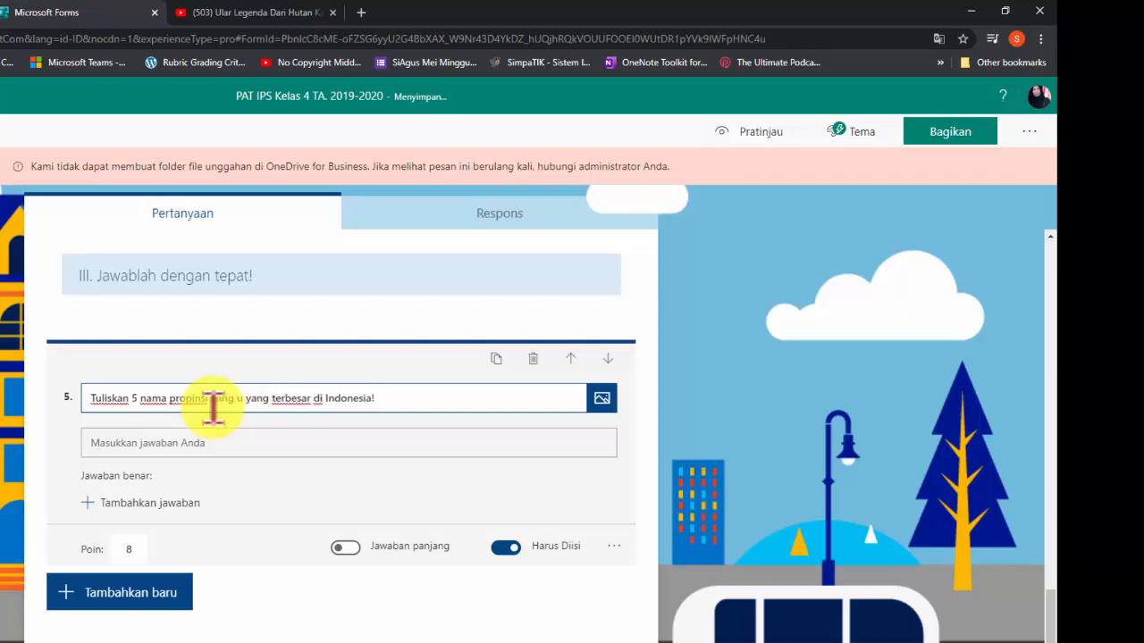
text(kalian ketahui)
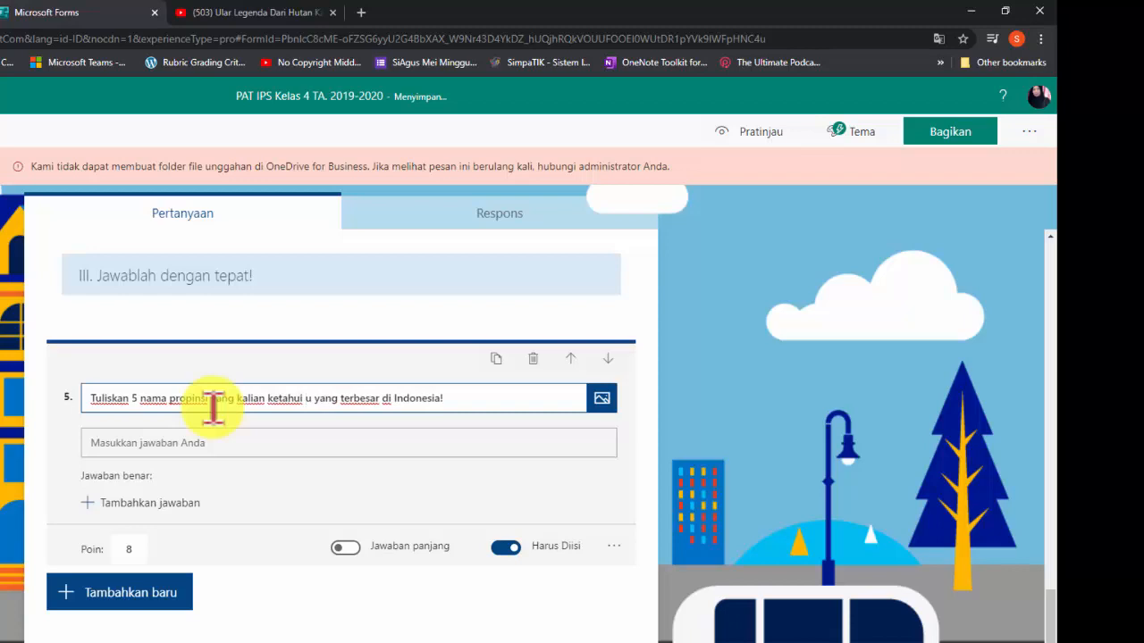
key(Delete)
key(Delete)
key(Delete)
key(Delete)
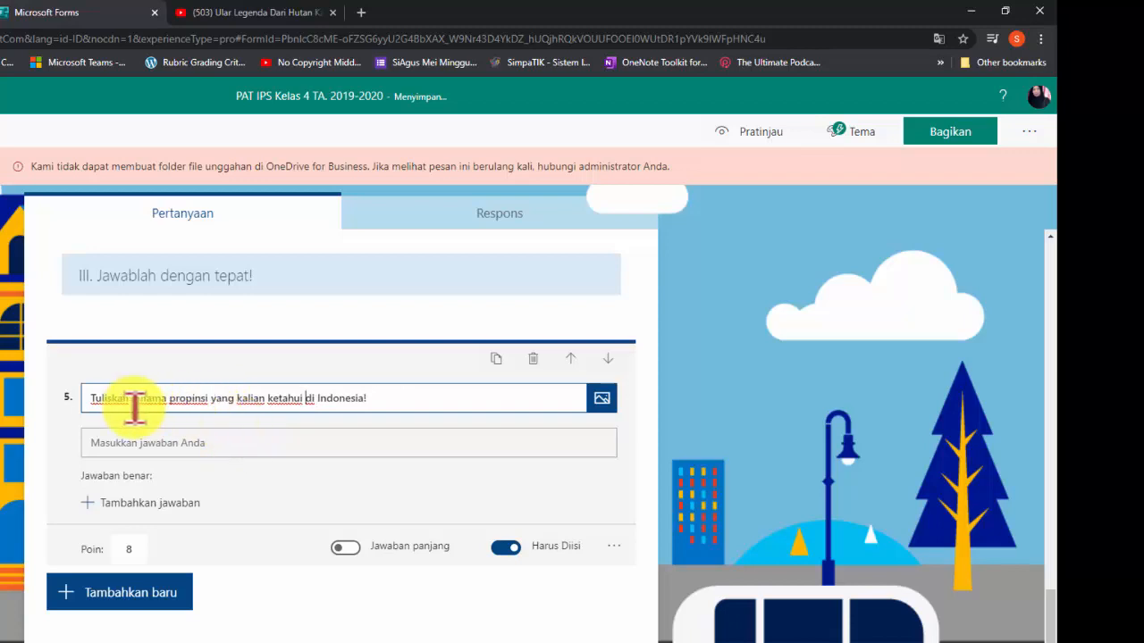
Insert beserta ibukota propinsi after the word propinsi in question 5's text
click(212, 399)
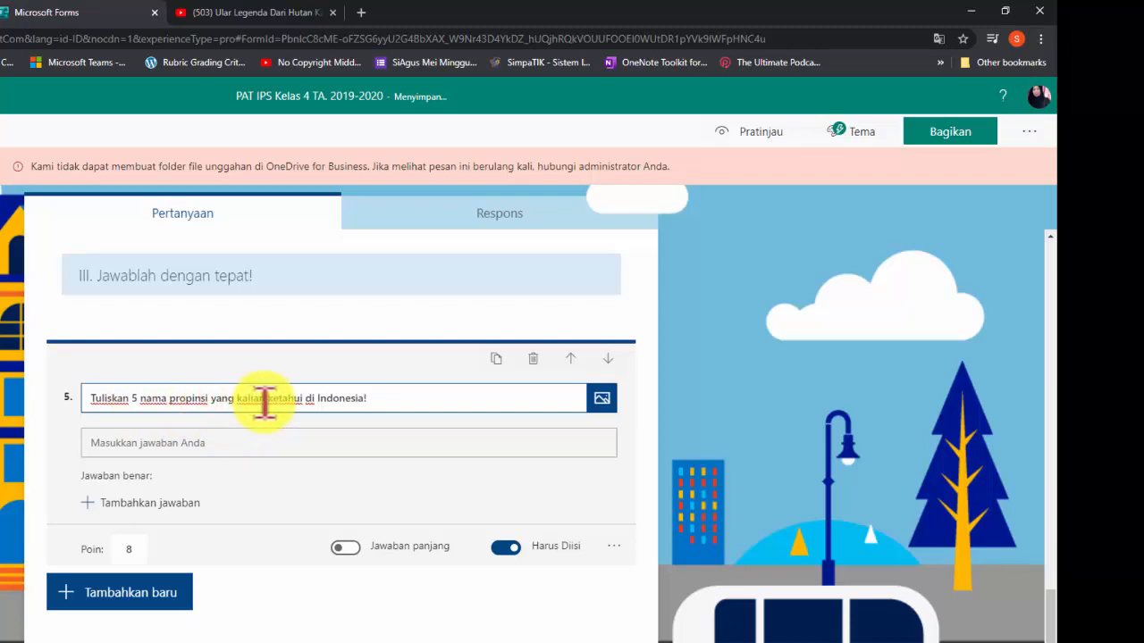
text(beserta )
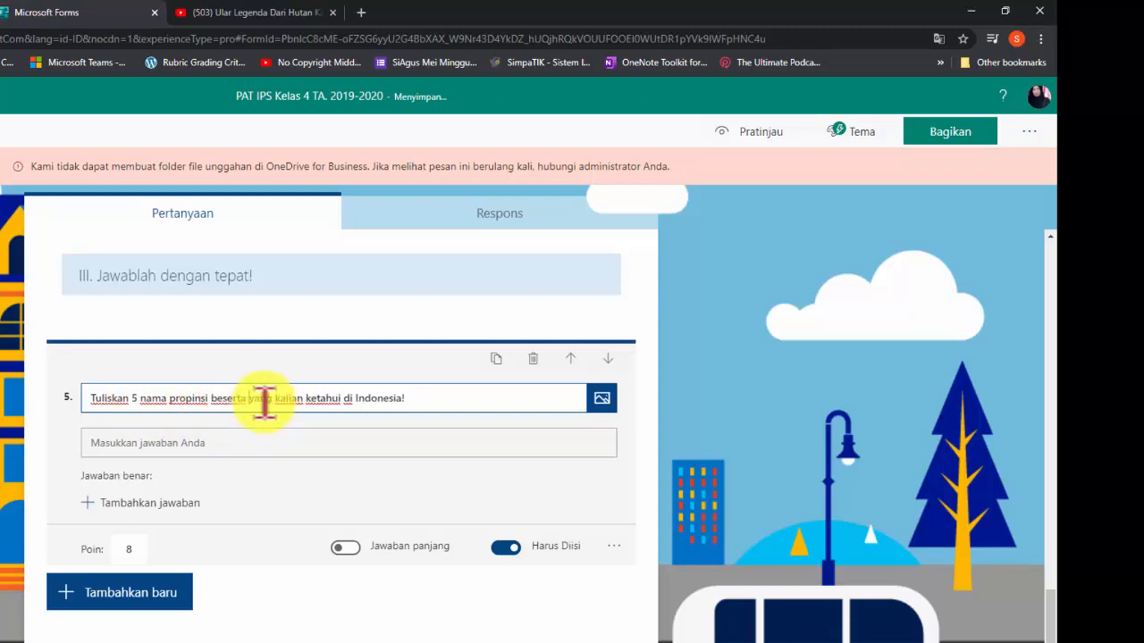
text(ib)
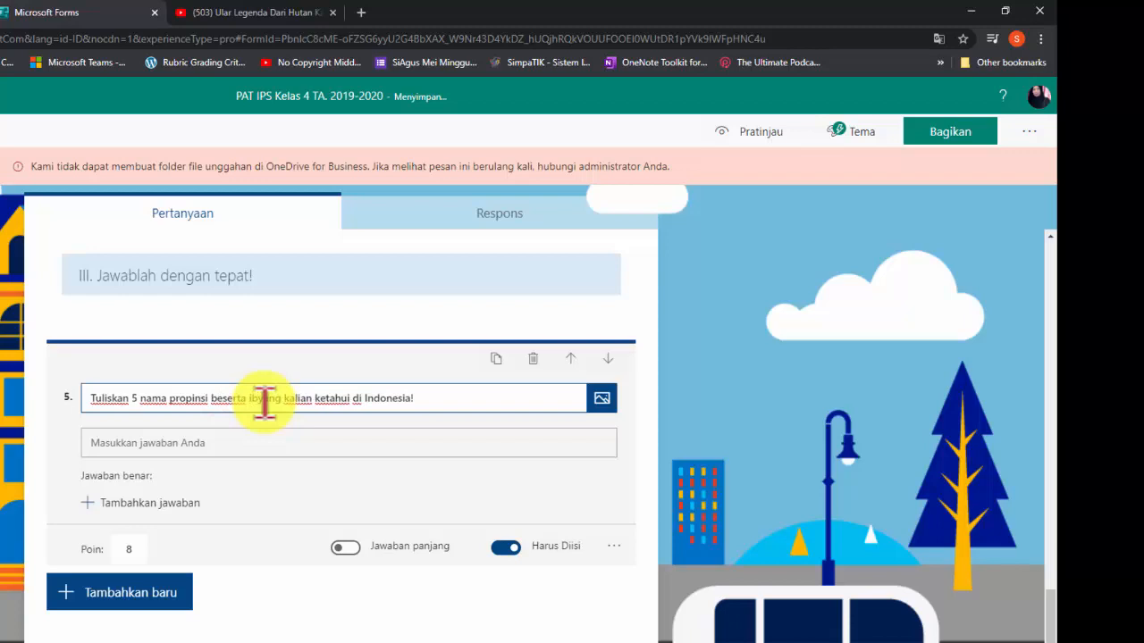
text(ukota )
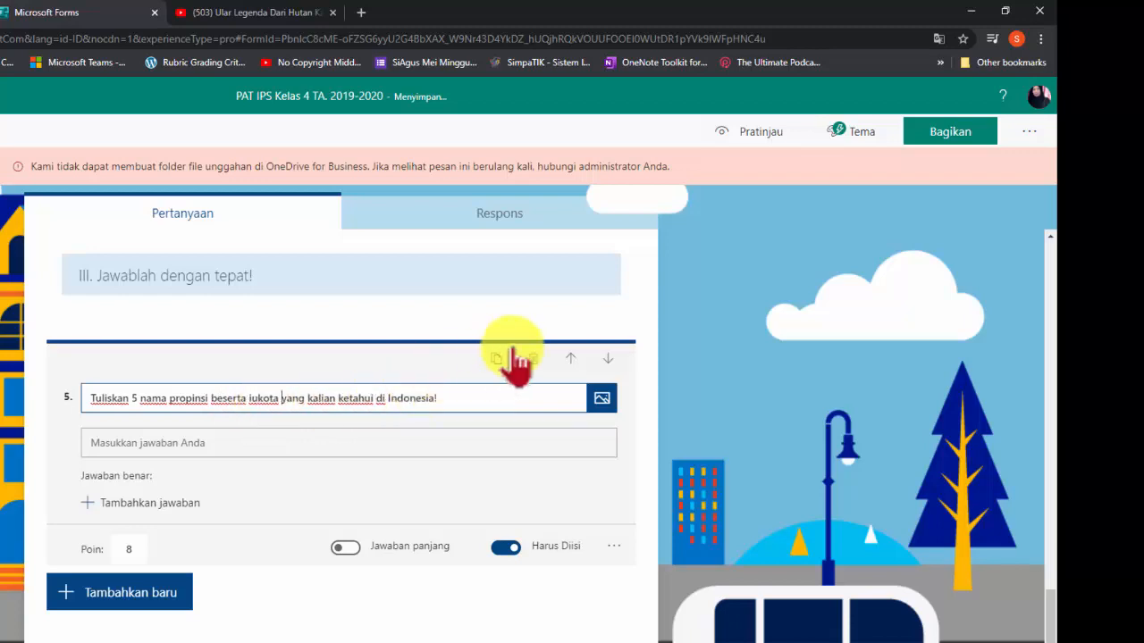
text(b)
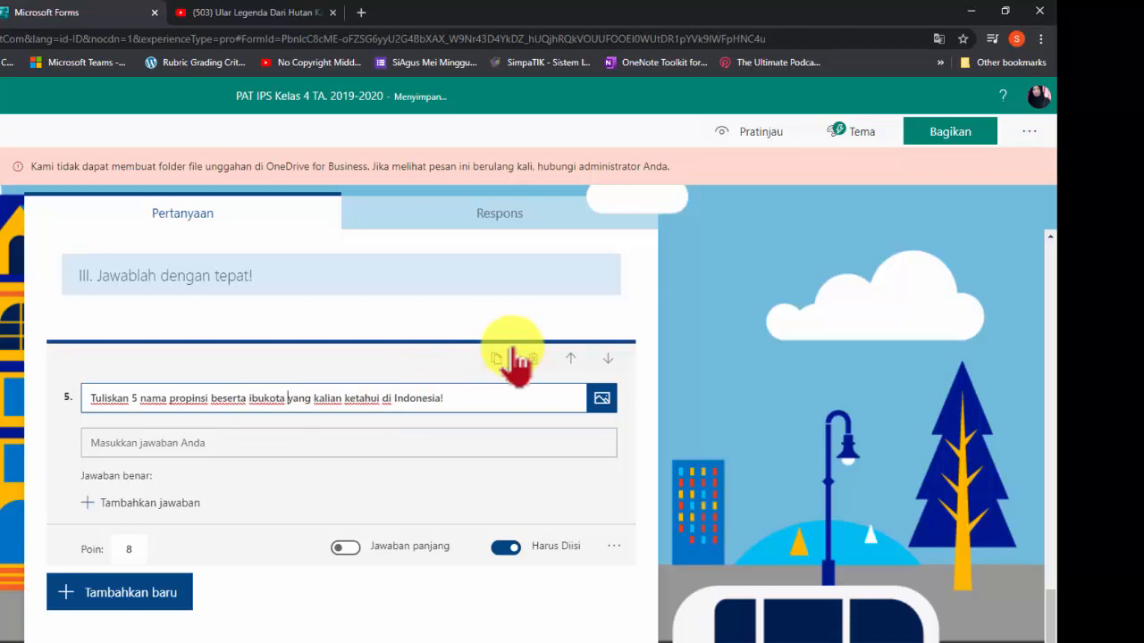
text(propins)
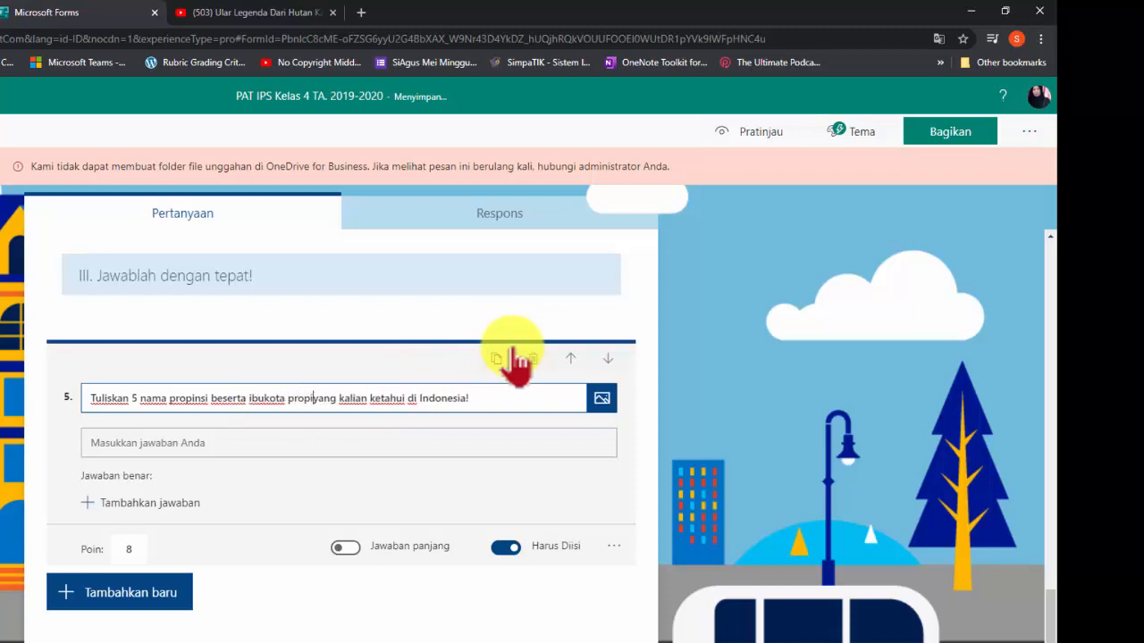
text(i)
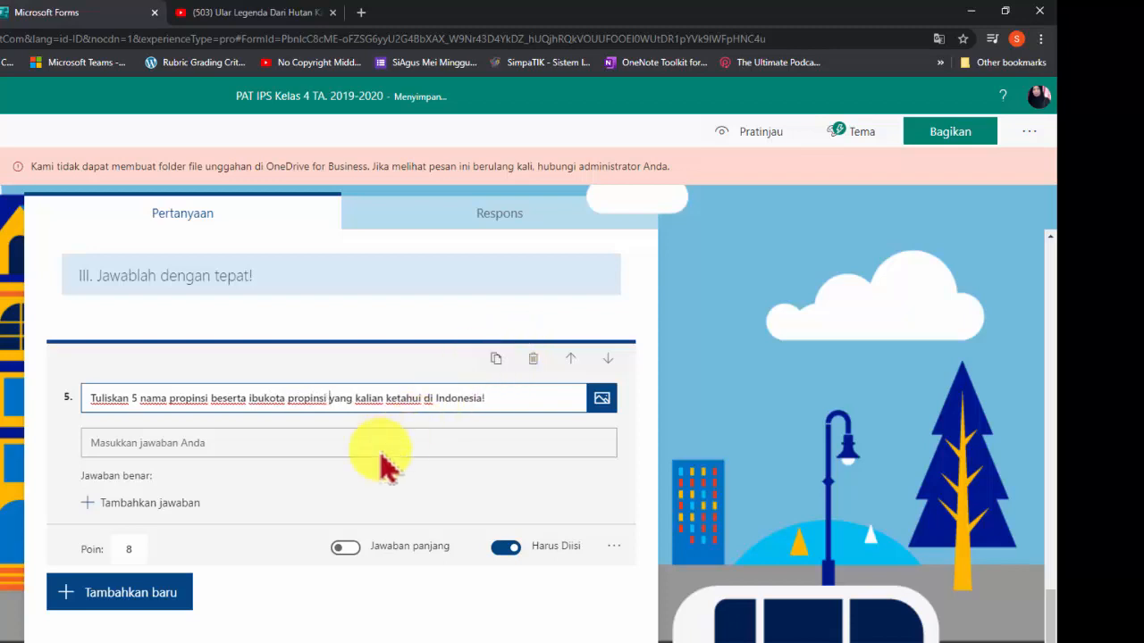
Preview the form and scroll through its opening section and questions
scroll(271, 547, up, 1)
scroll(264, 539, up, 3)
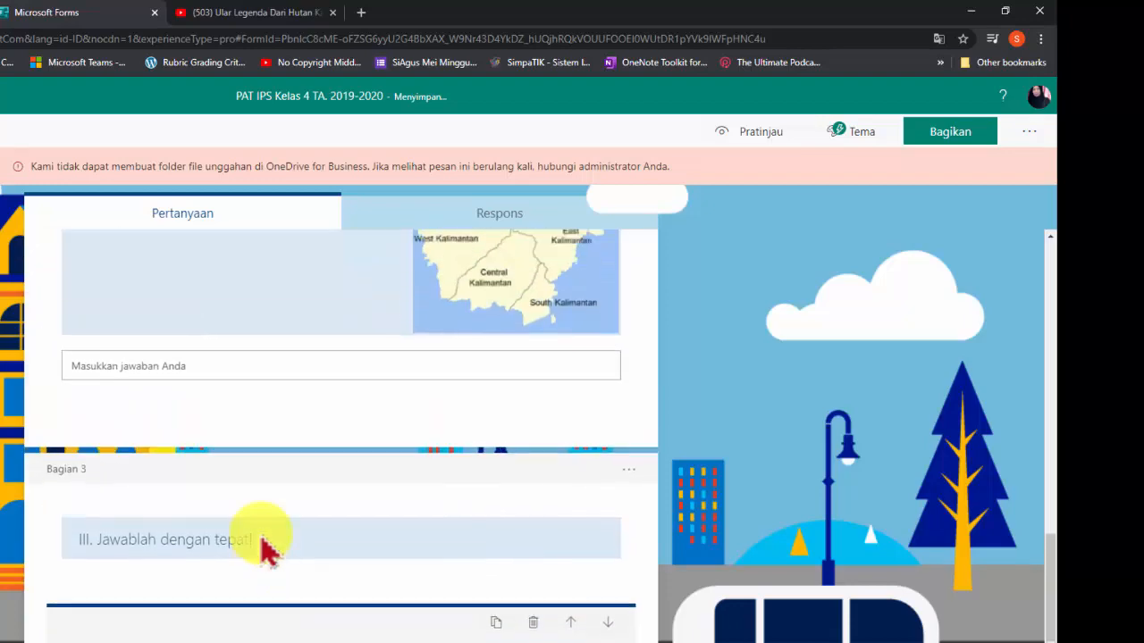
scroll(265, 540, down, 4)
scroll(262, 536, up, 5)
scroll(259, 539, up, 15)
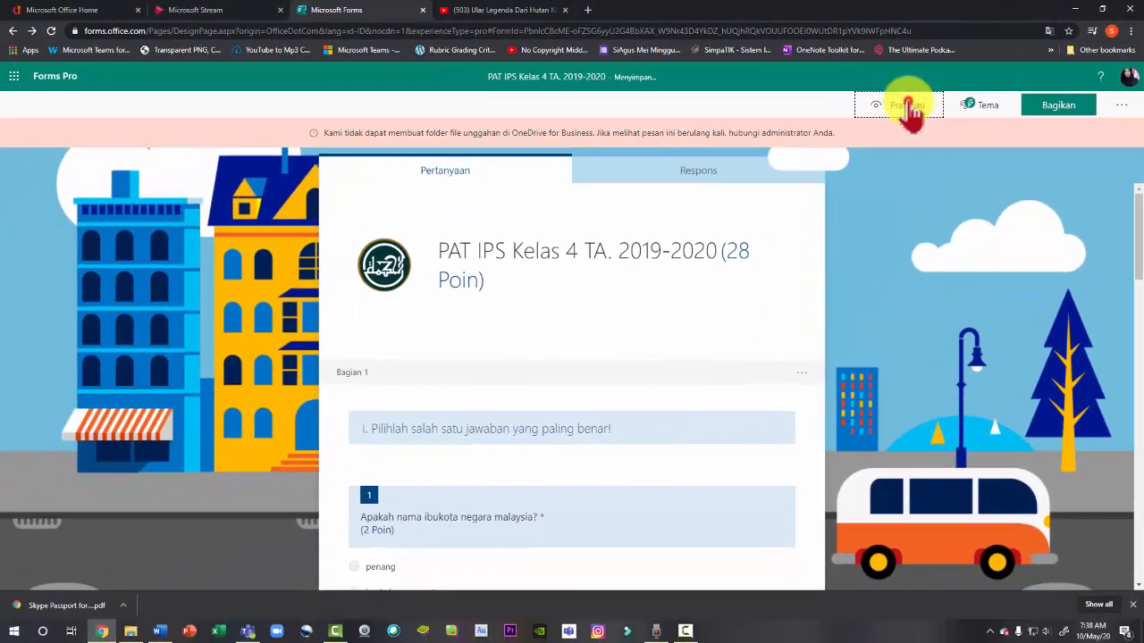
click(859, 114)
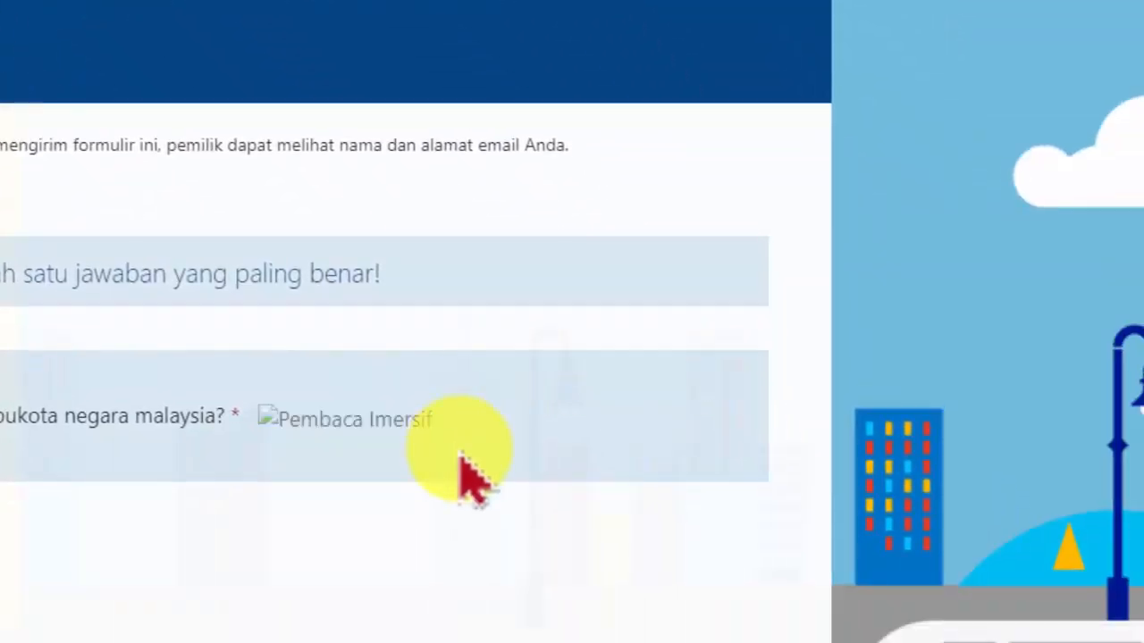
scroll(461, 459, down, 6)
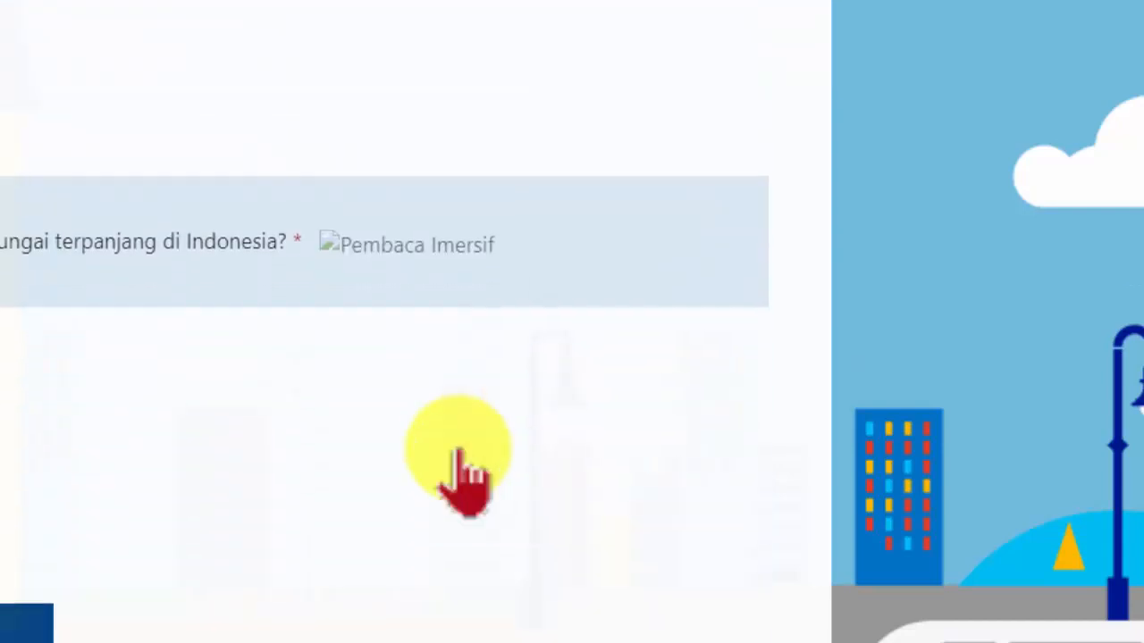
scroll(461, 459, up, 5)
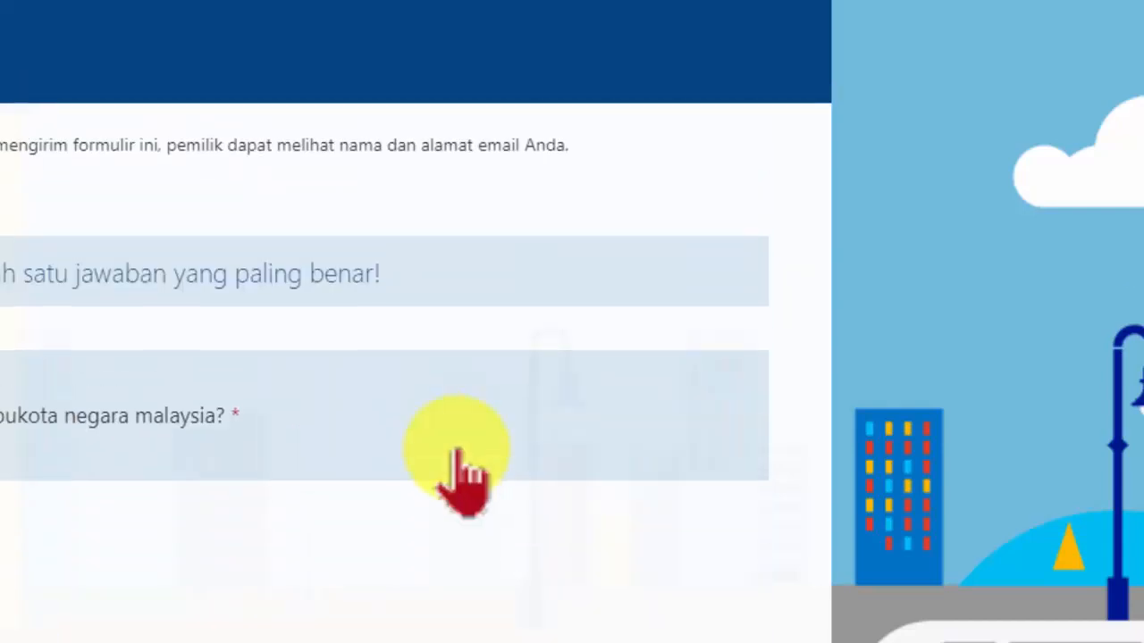
scroll(463, 483, down, 5)
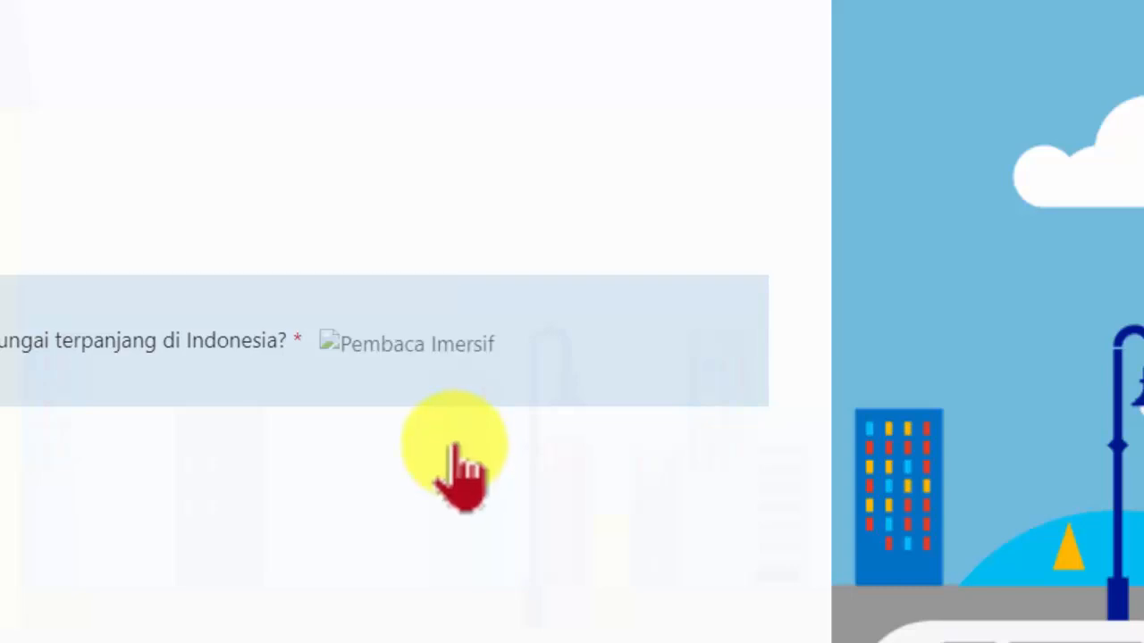
scroll(457, 465, up, 3)
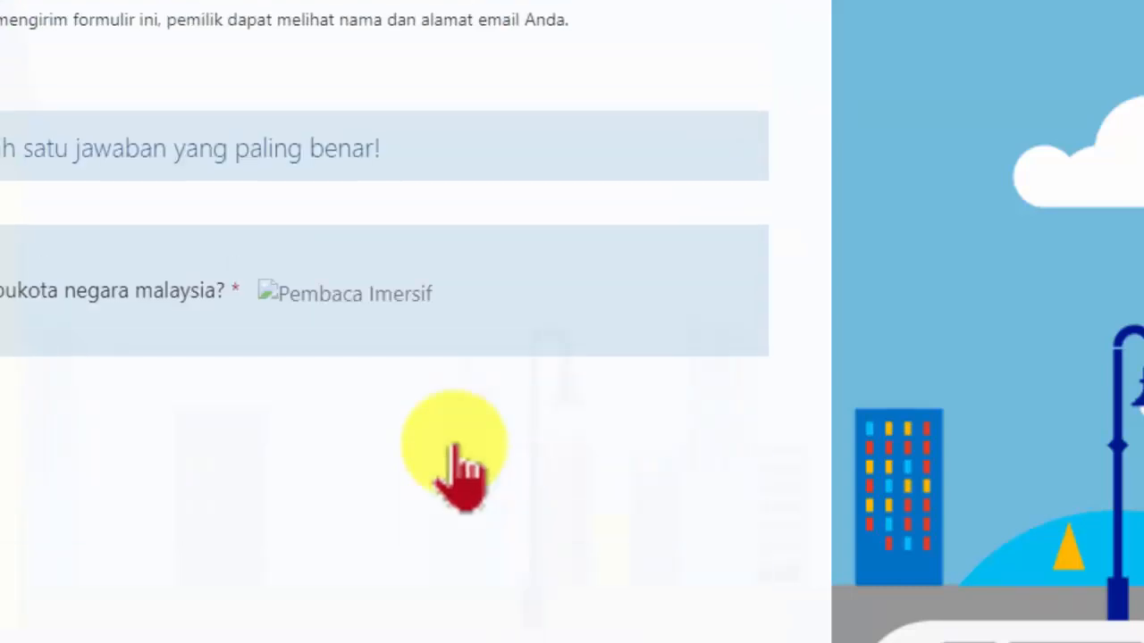
scroll(458, 465, down, 4)
scroll(458, 465, up, 4)
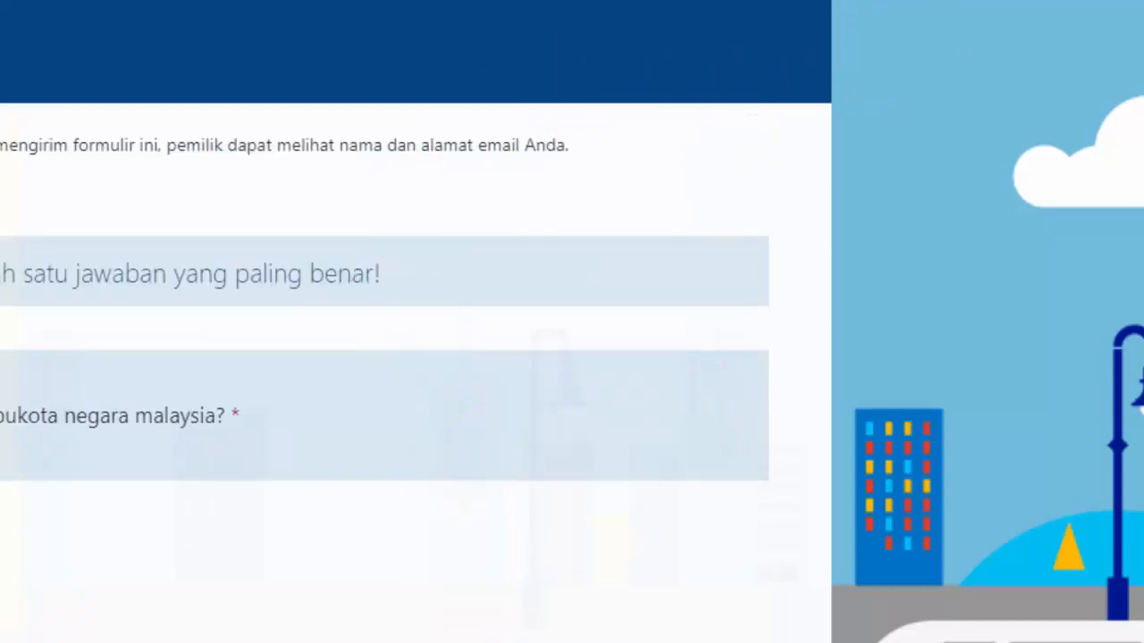
scroll(385, 357, up, 3)
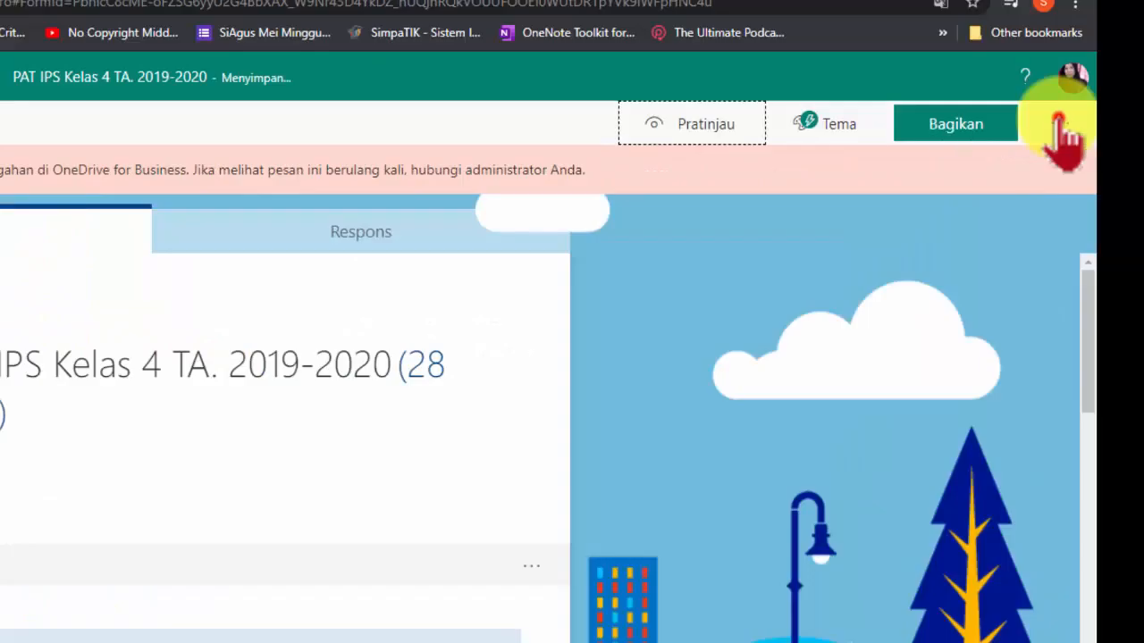
Open the form settings and switch the automatic results option off and back on
click(1060, 124)
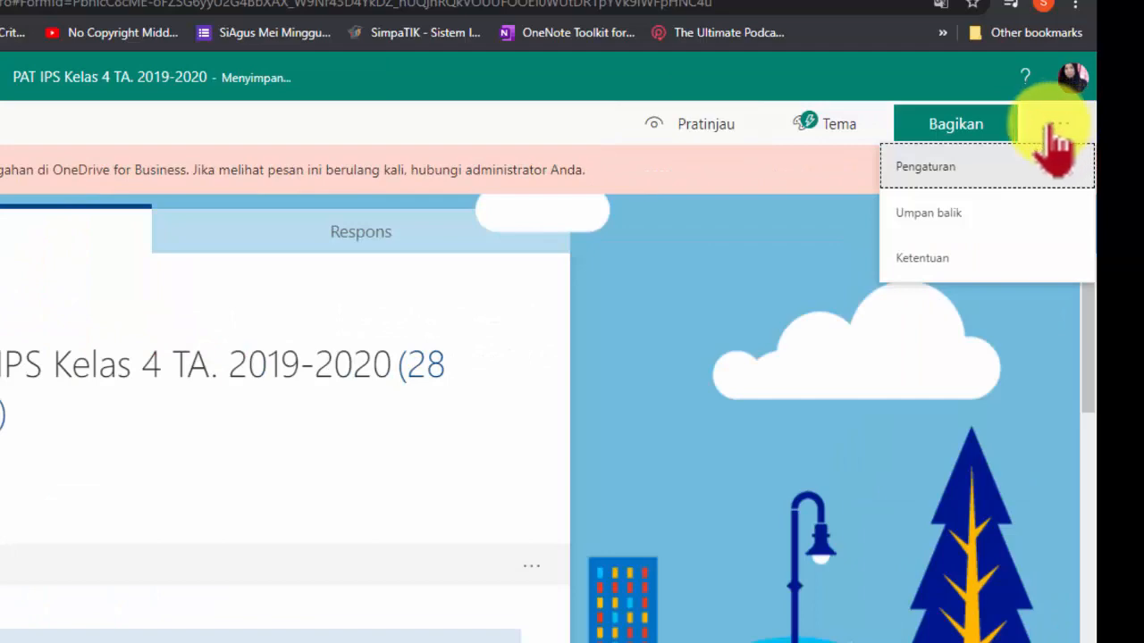
click(929, 167)
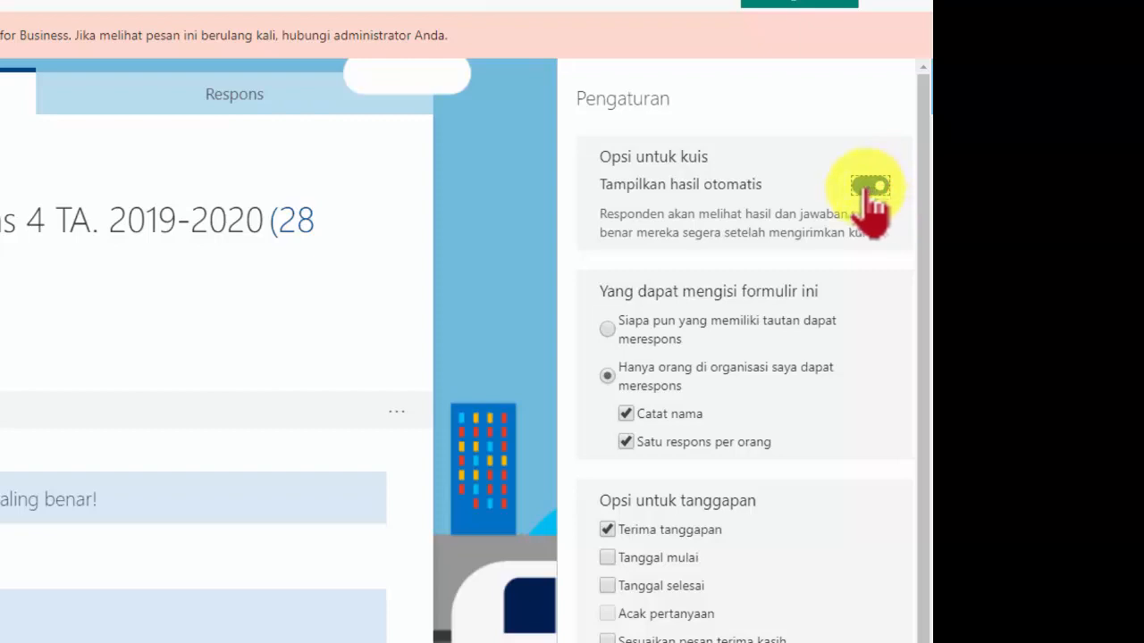
click(869, 186)
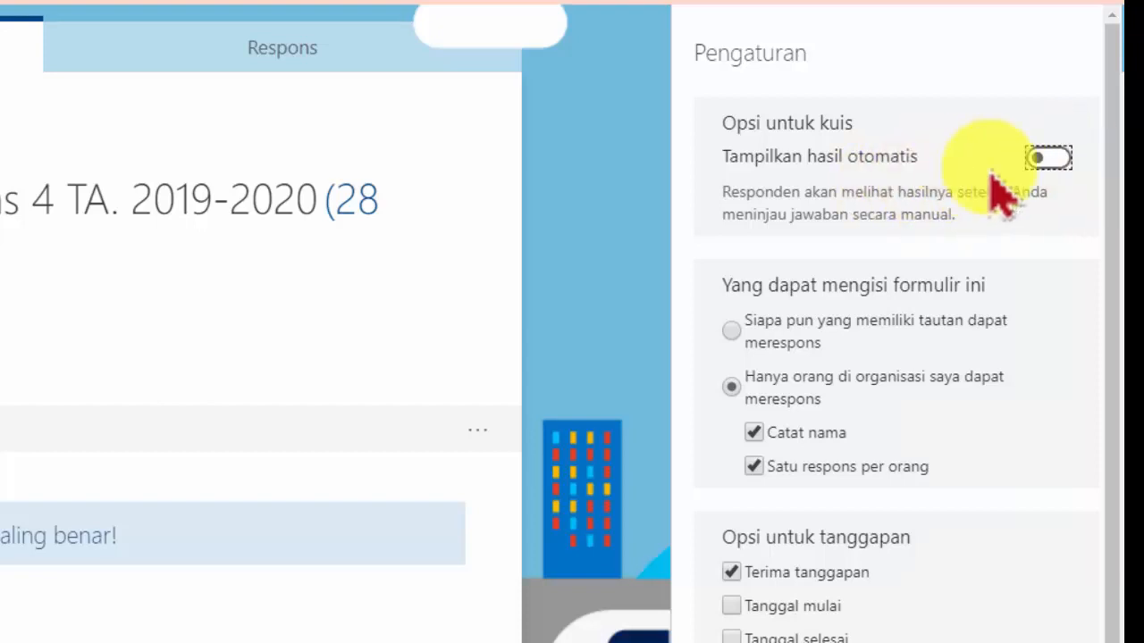
click(1053, 158)
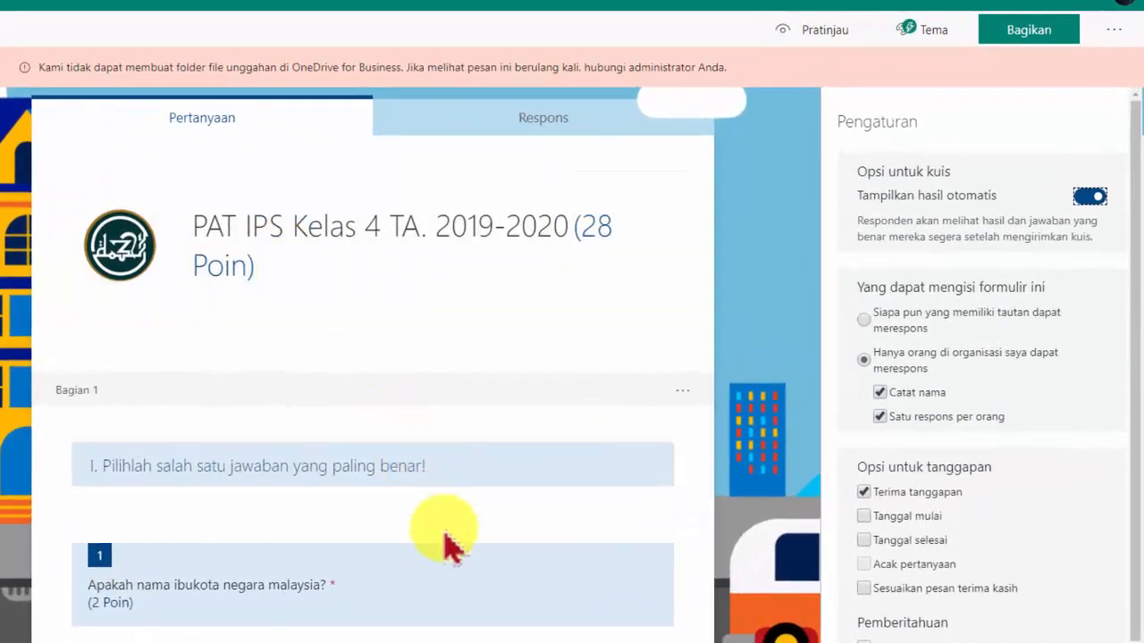
scroll(447, 547, down, 2)
scroll(447, 546, up, 2)
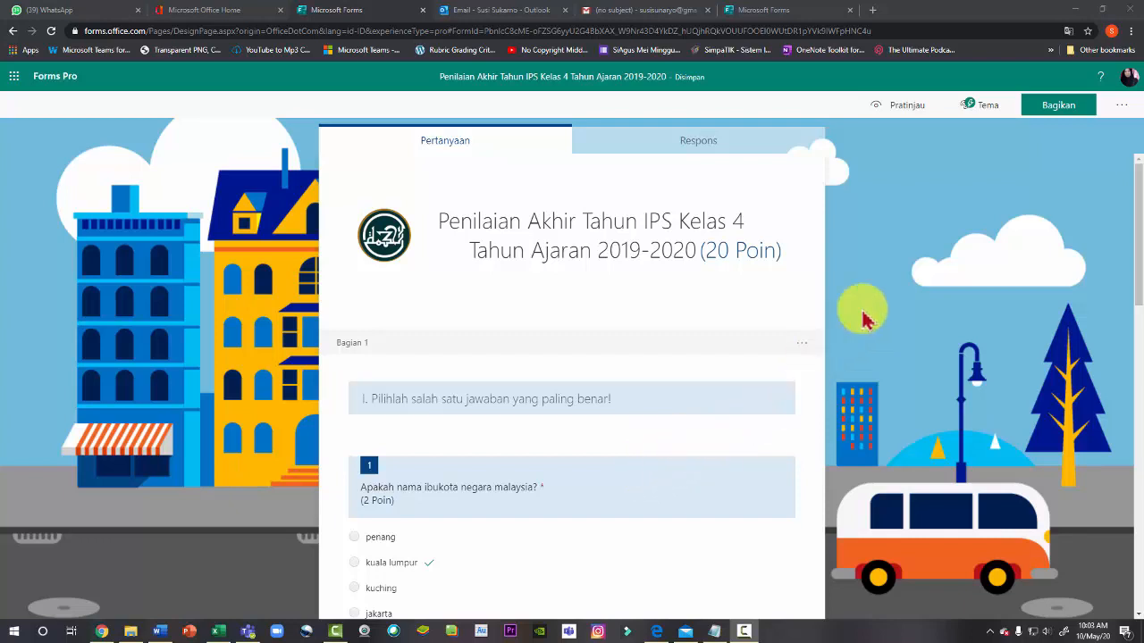
In the form settings, let anyone with the link respond and stop accepting responses
click(1123, 105)
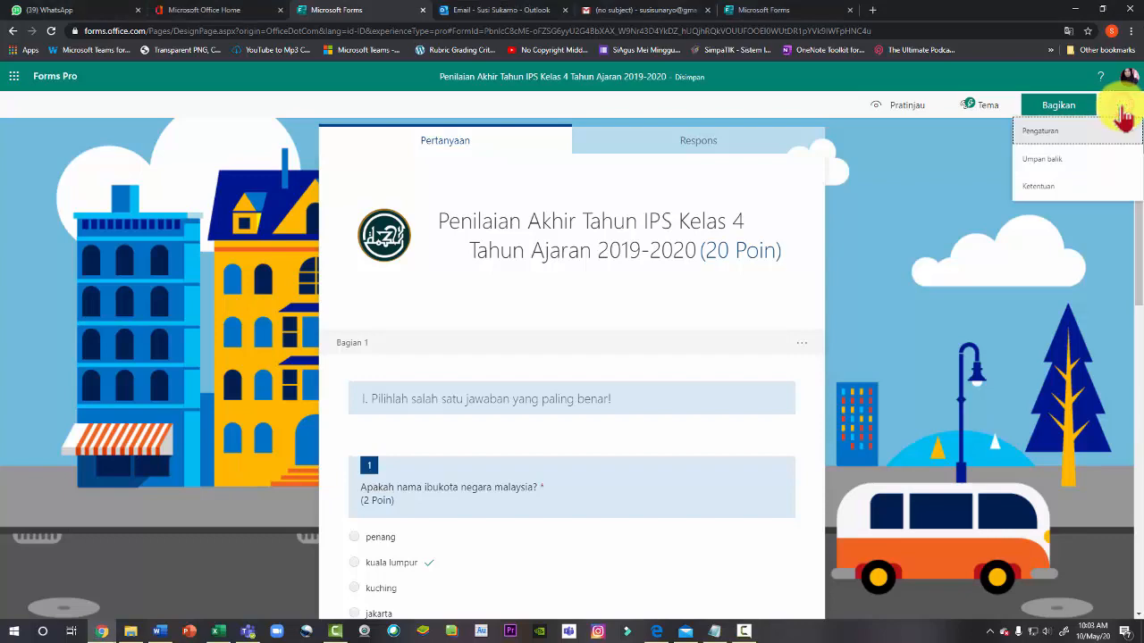
click(1072, 131)
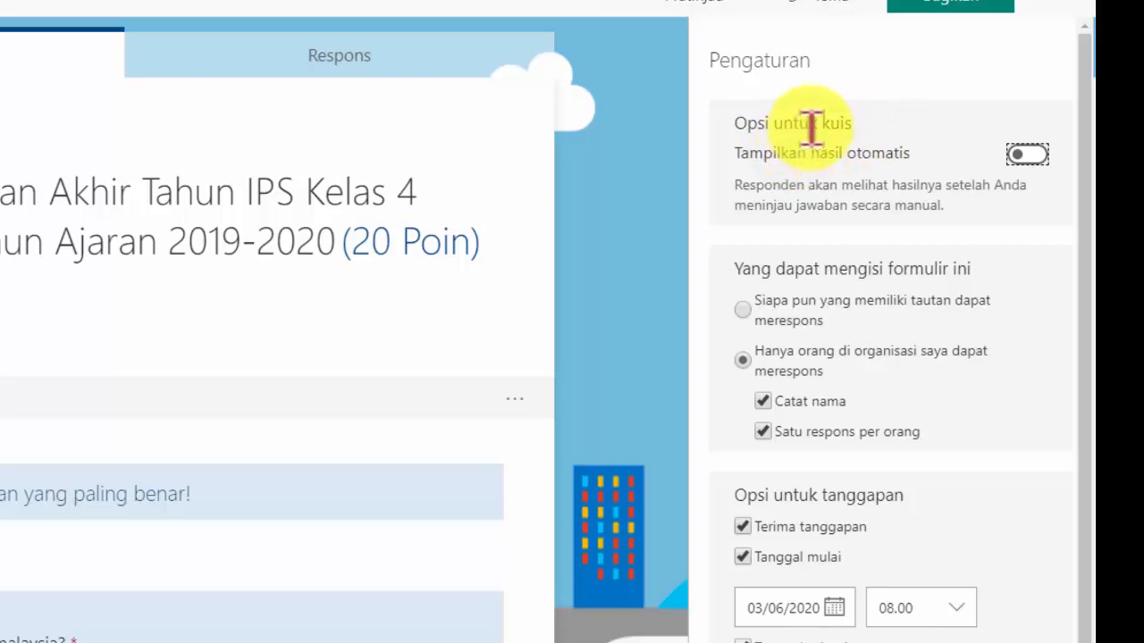
click(1040, 155)
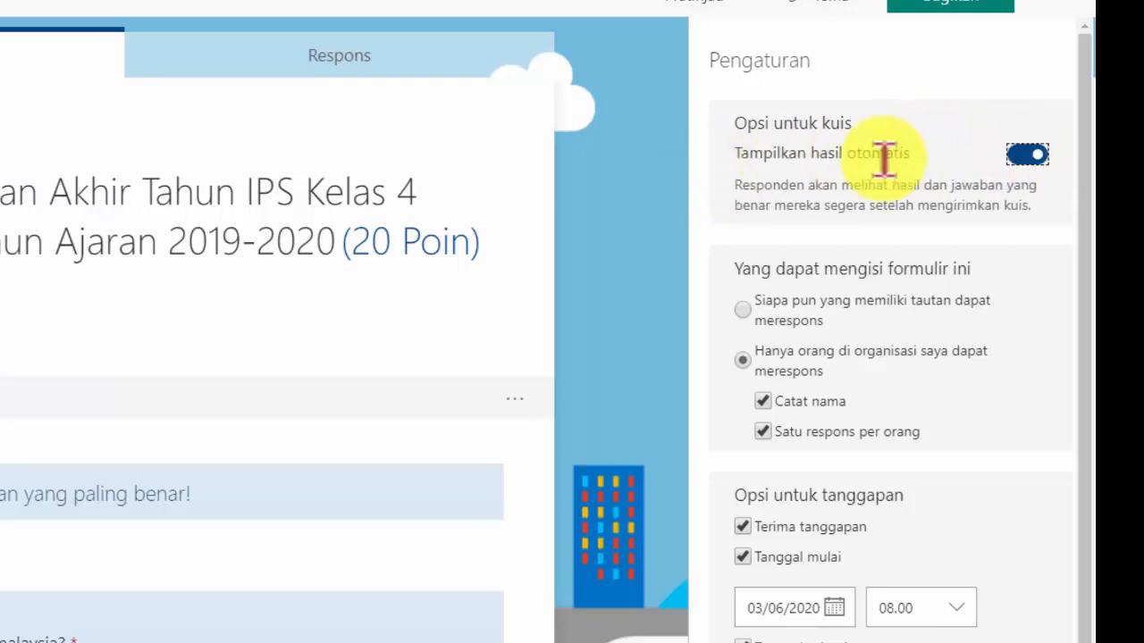
click(1017, 157)
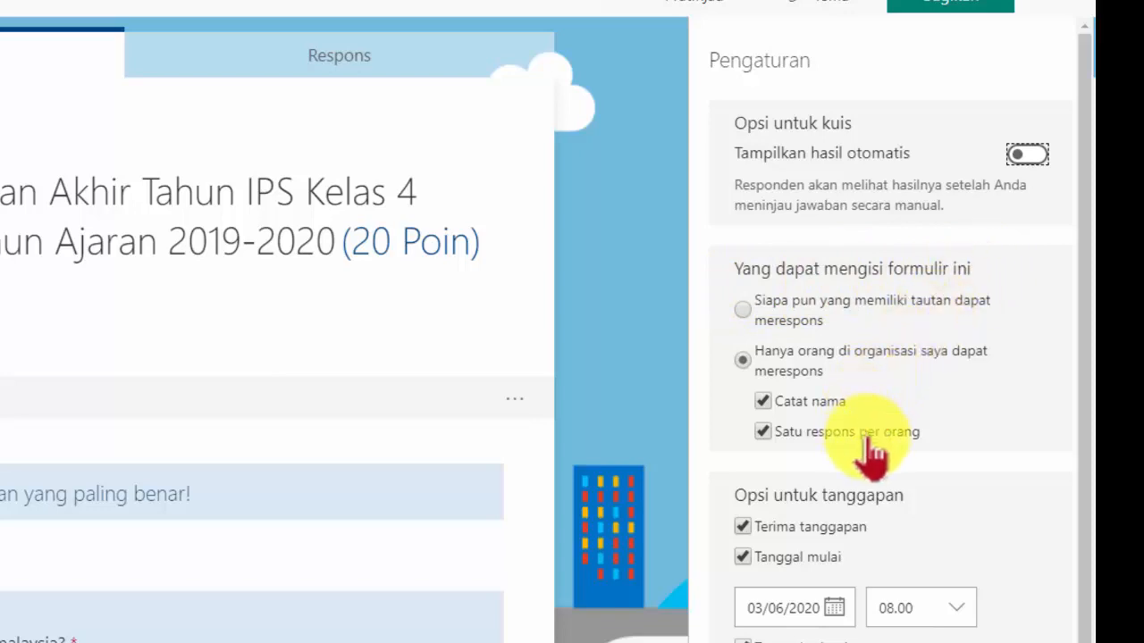
click(742, 308)
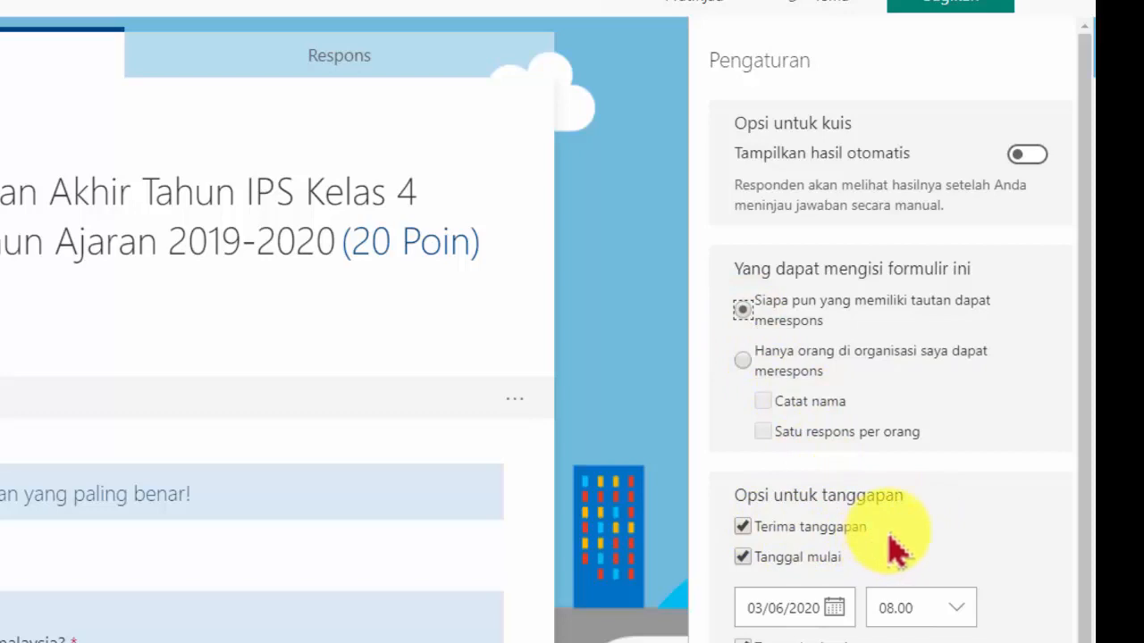
click(743, 528)
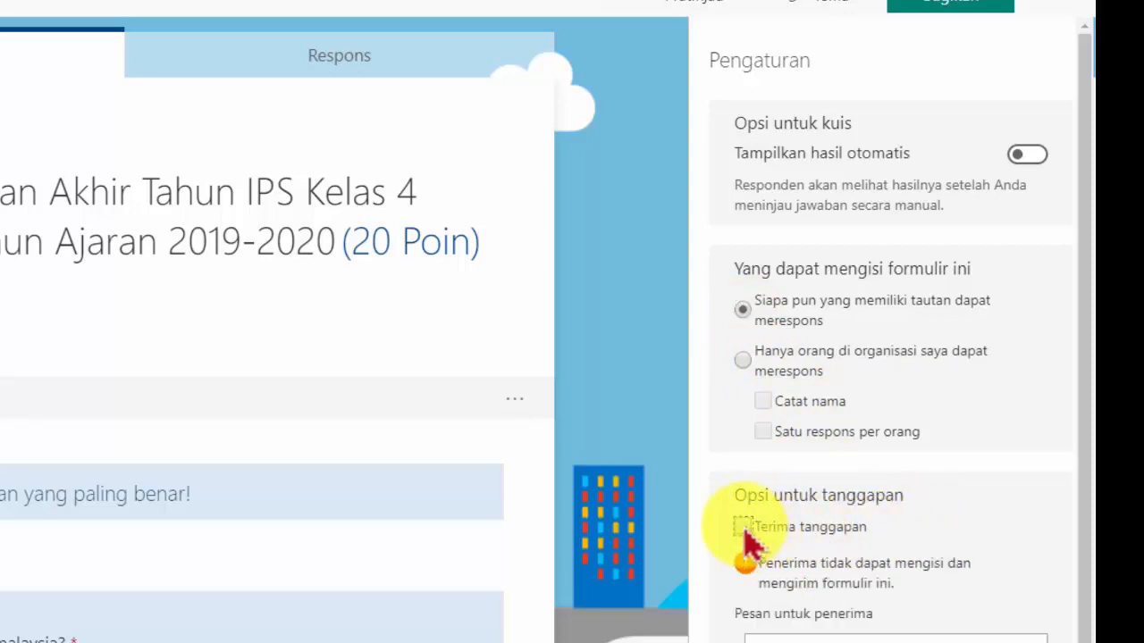
Turn accepting responses back on in the form settings and select the custom thank-you message
click(744, 526)
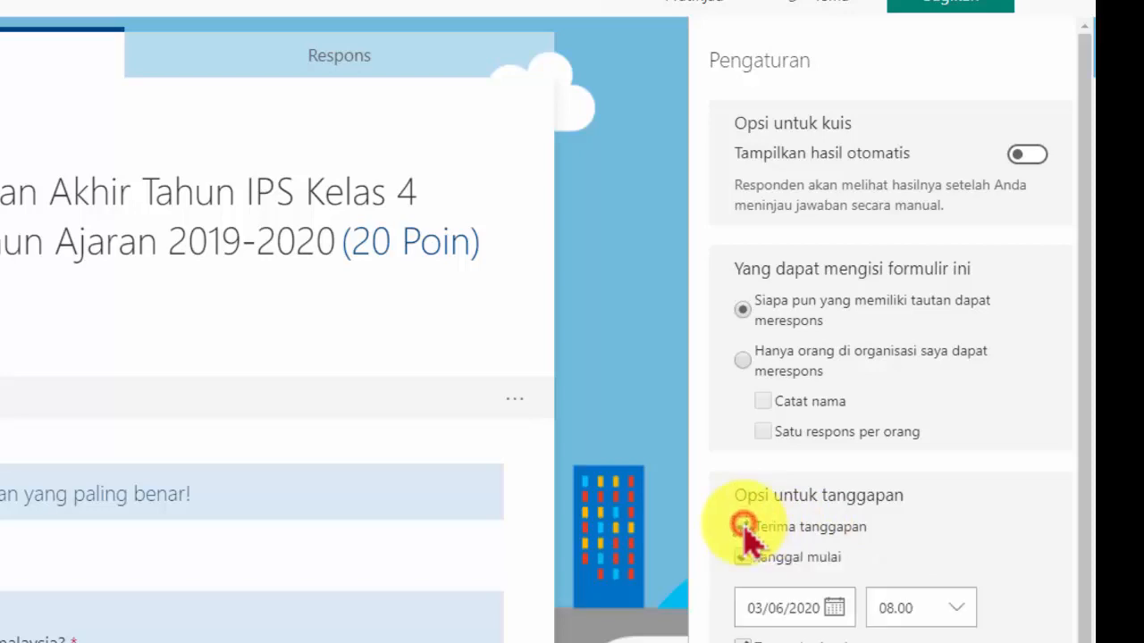
click(743, 527)
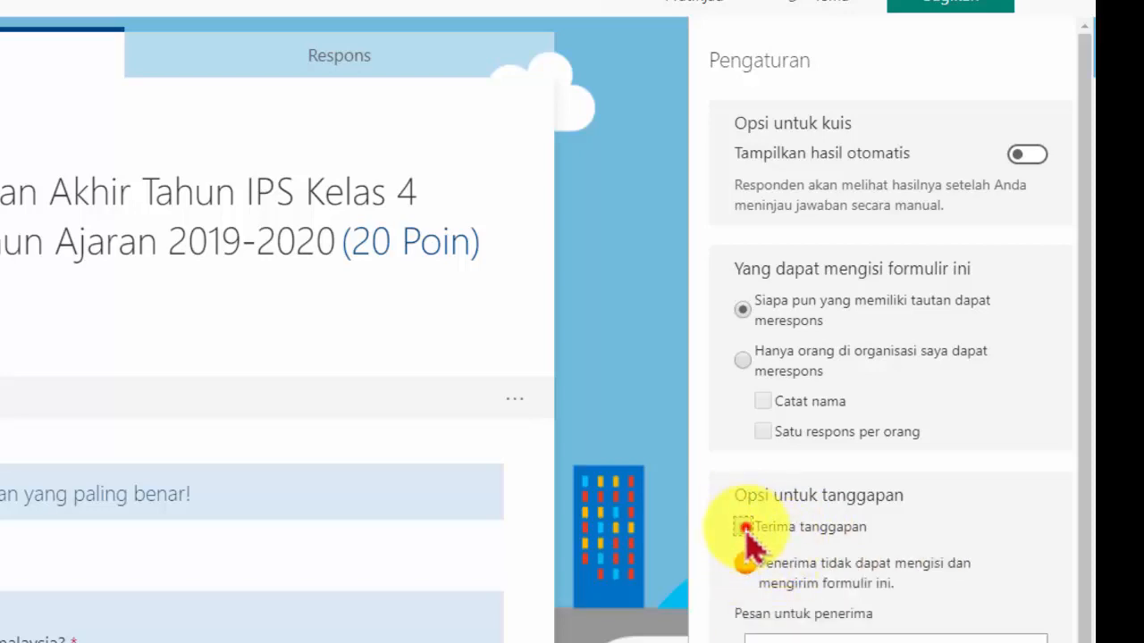
click(744, 526)
scroll(902, 590, down, 1)
scroll(907, 606, down, 1)
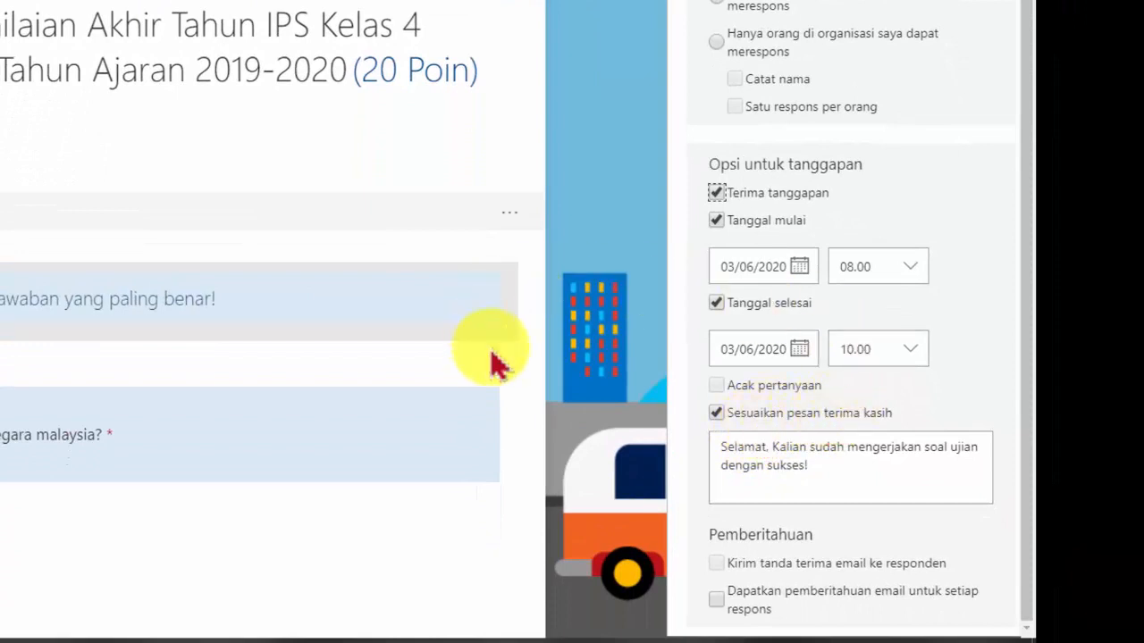
click(829, 447)
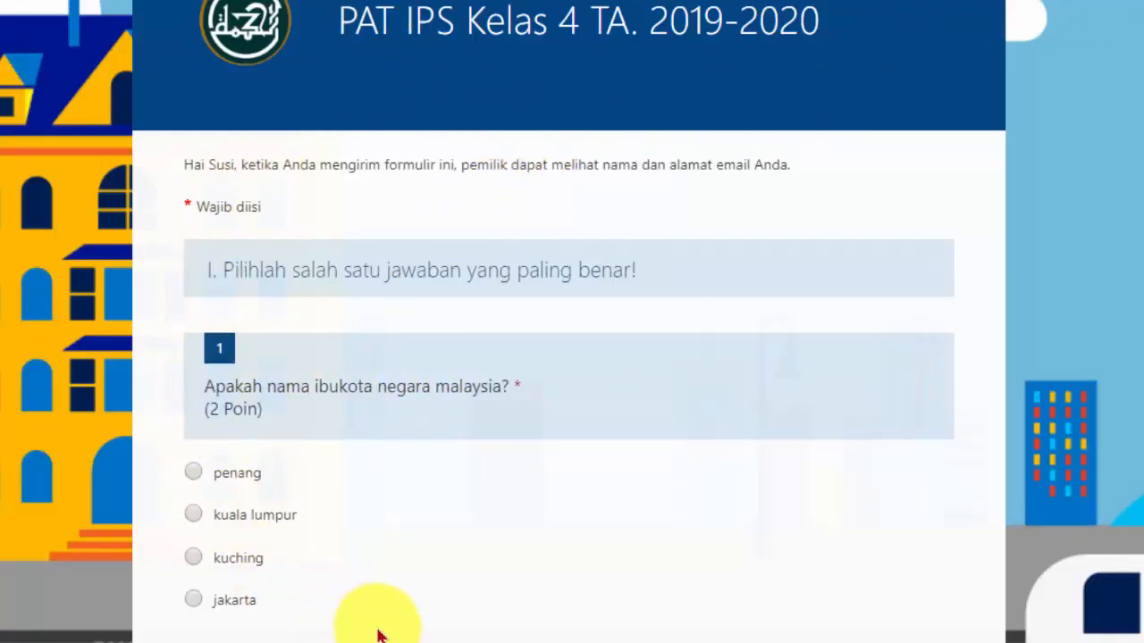
Scroll through the first section's questions in the form preview
scroll(379, 631, down, 5)
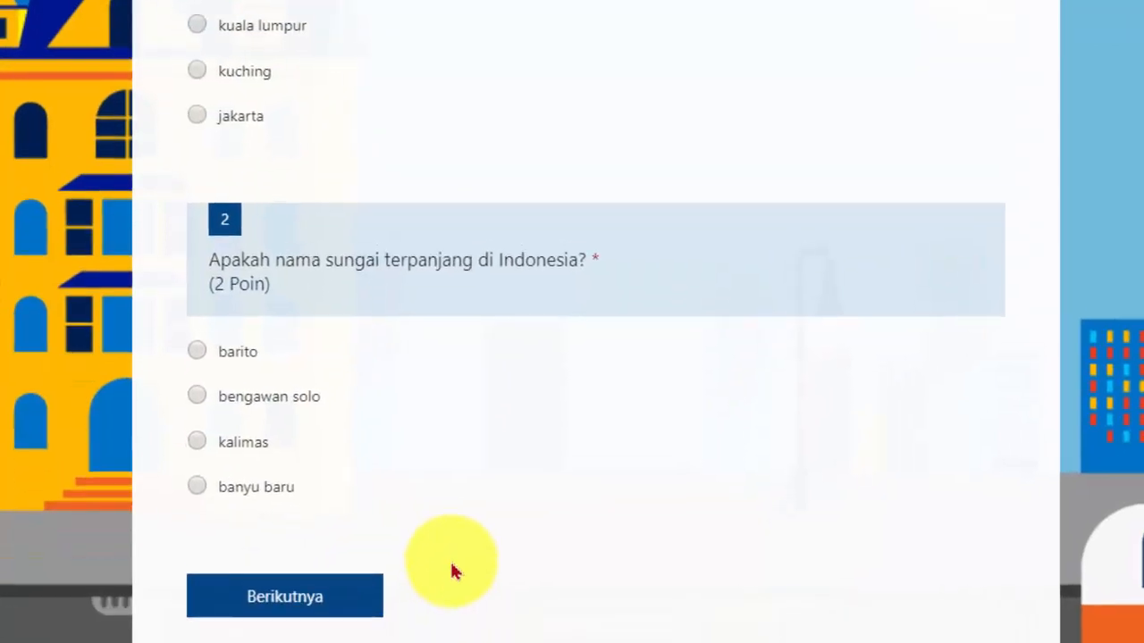
scroll(484, 483, up, 5)
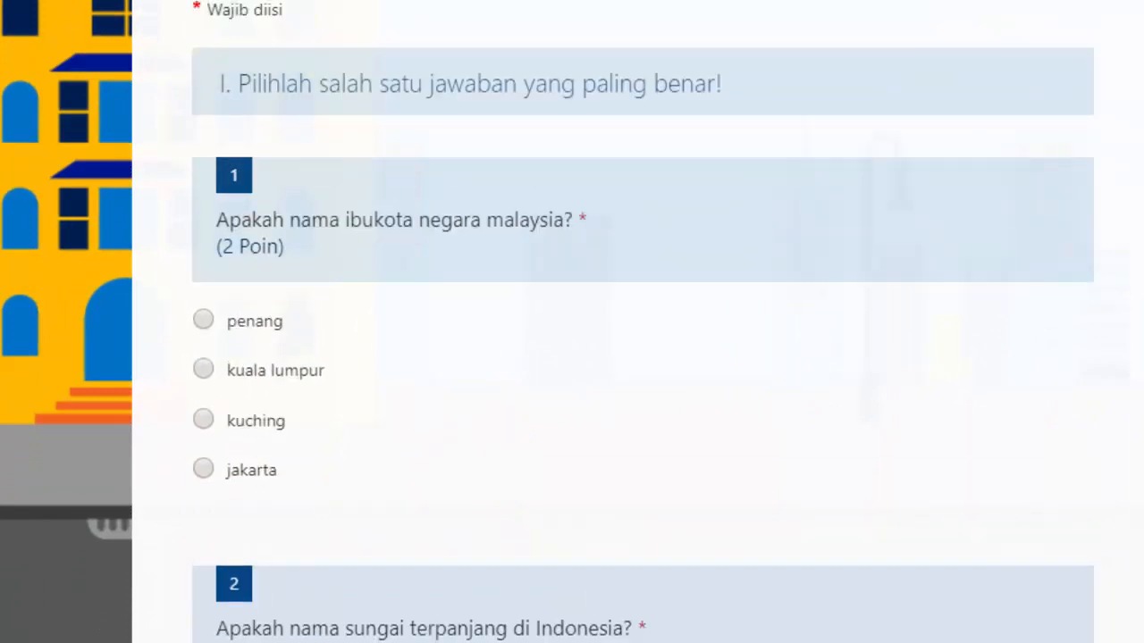
scroll(613, 357, up, 3)
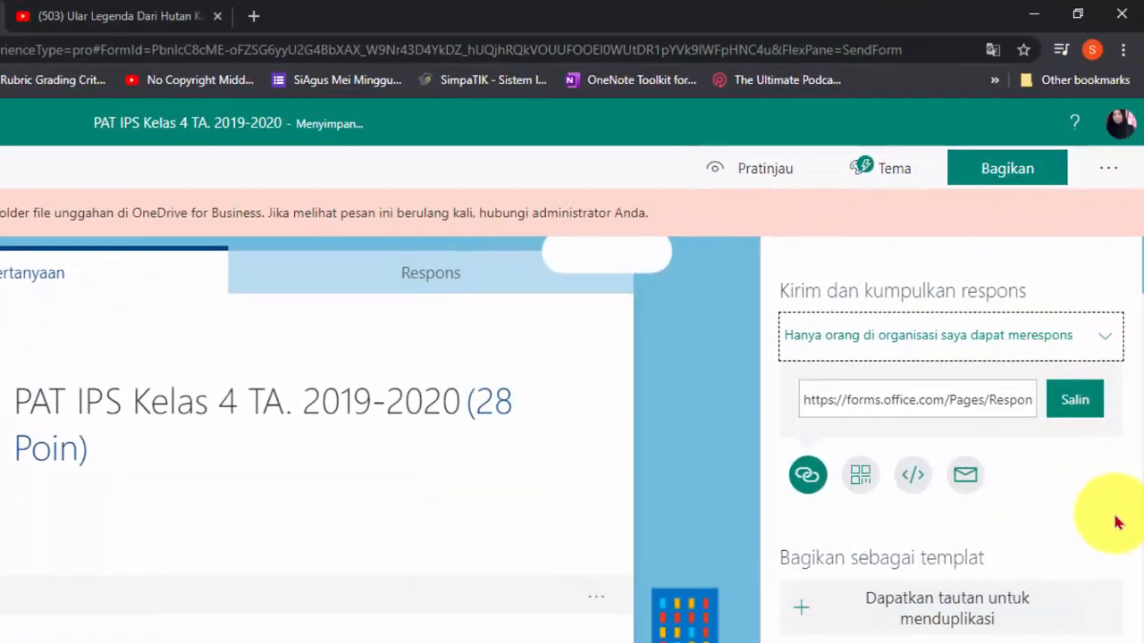
Open link sharing for the form and copy its response link
click(807, 476)
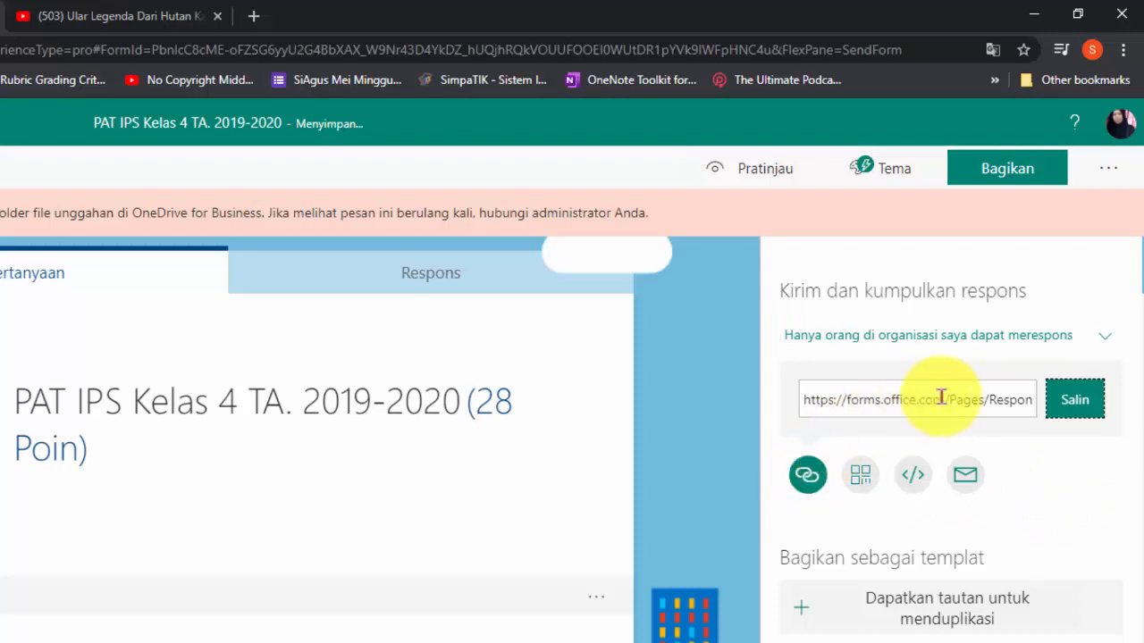
click(1076, 399)
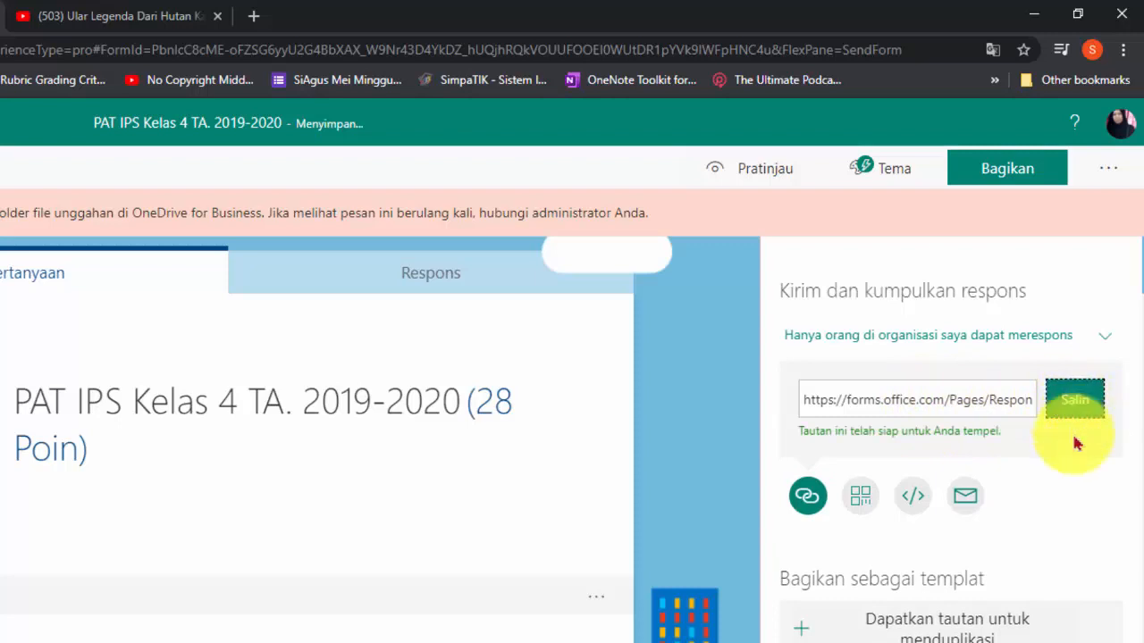